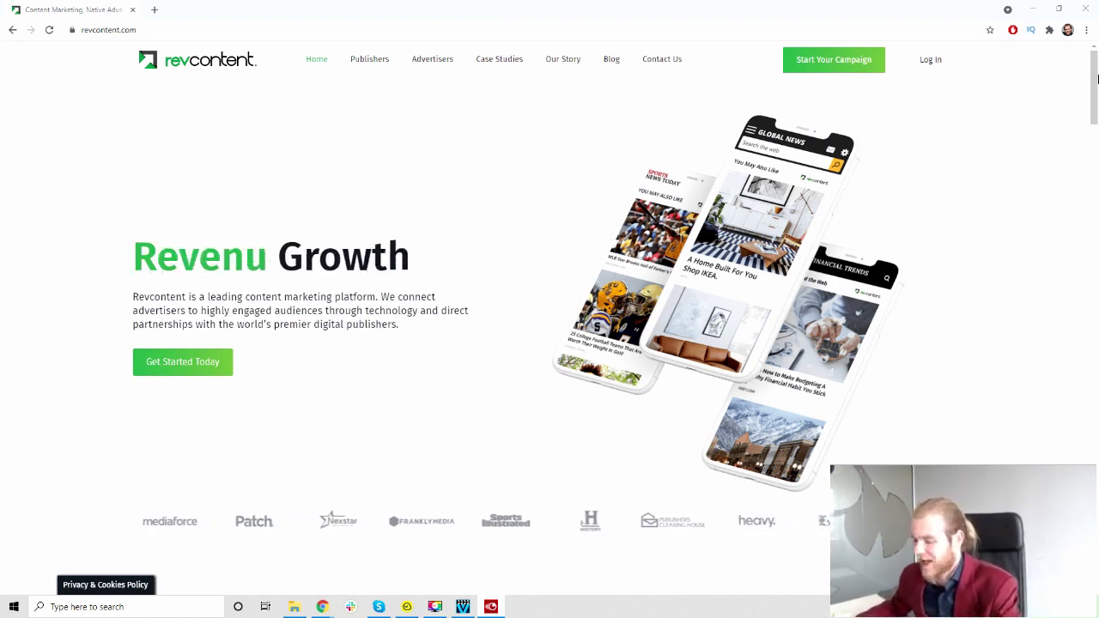
- Scroll through the revcontent home page to look over its content
scroll(410, 167, "down", 5)
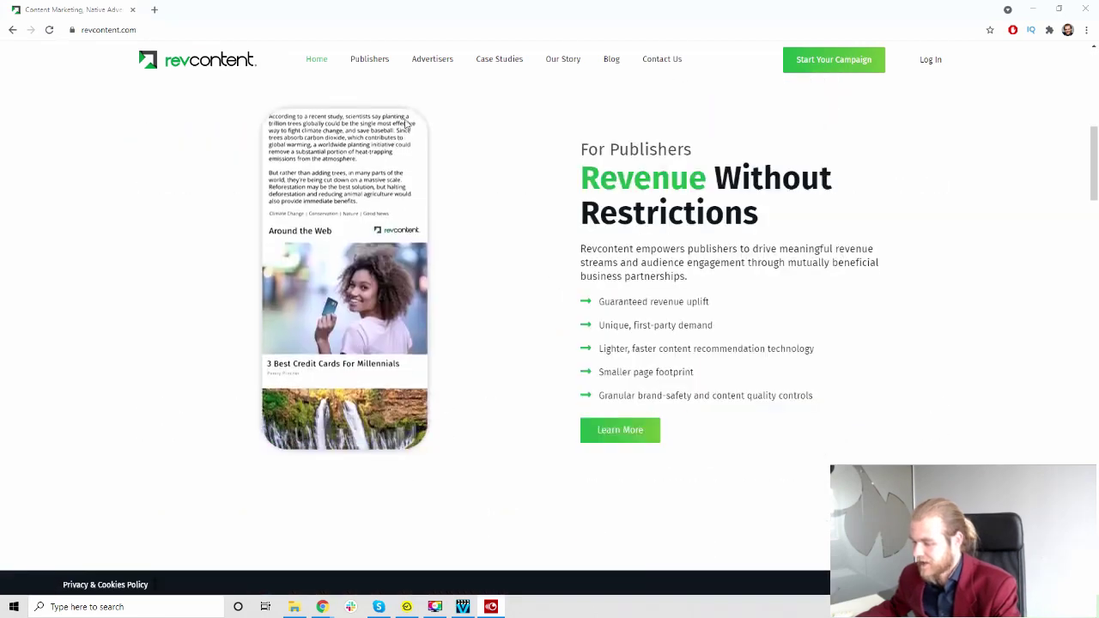
scroll(630, 174, "down", 6)
scroll(380, 215, "up", 1)
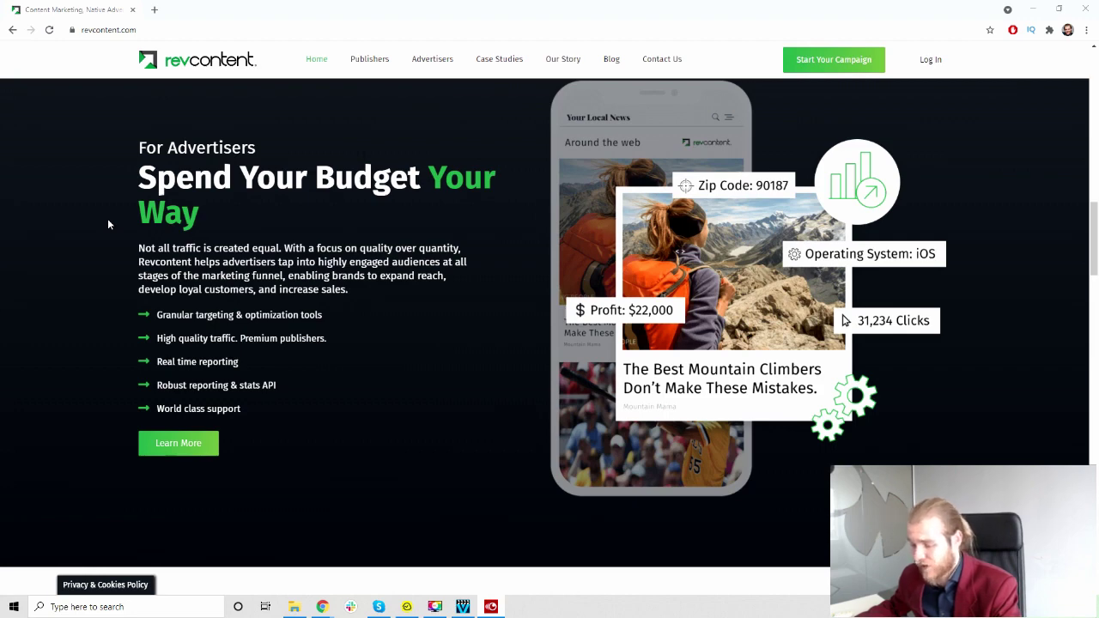
scroll(109, 226, "down", 9)
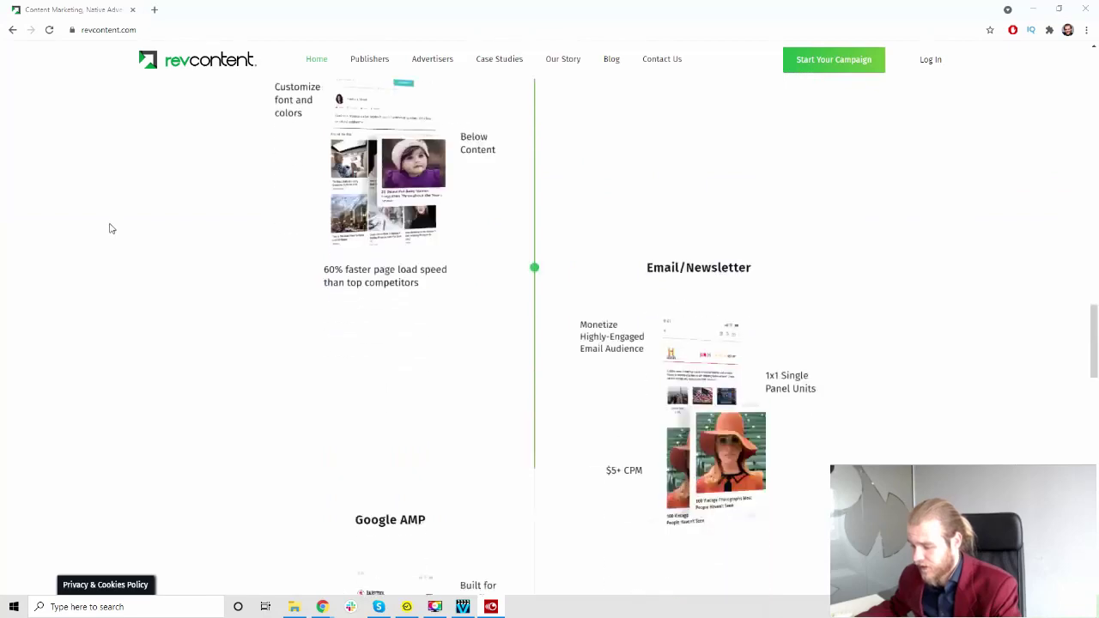
scroll(109, 228, "up", 3)
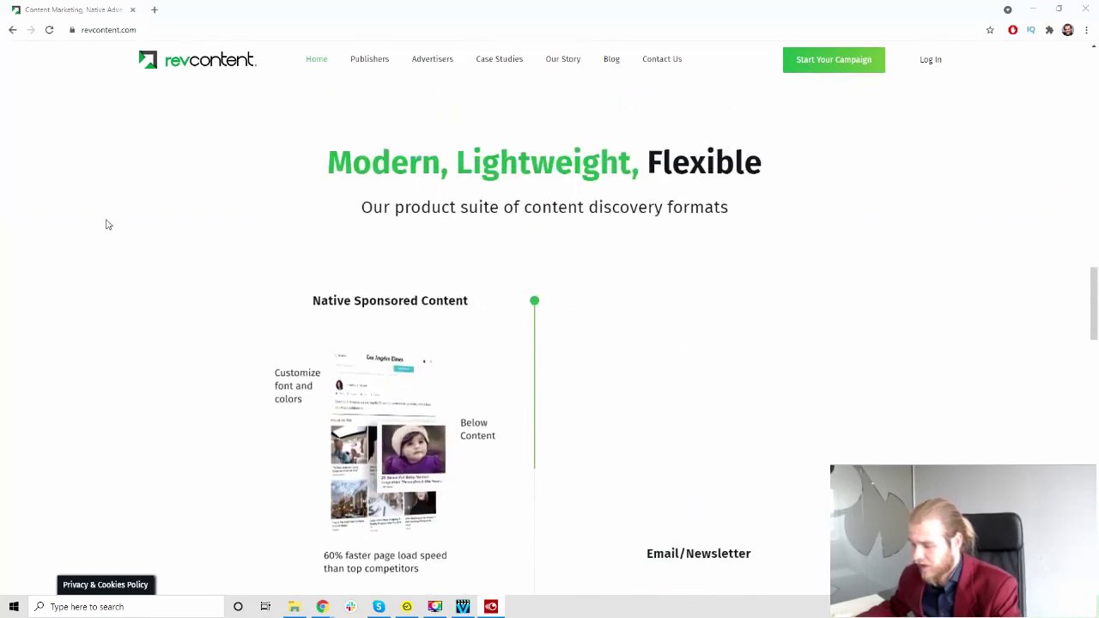
scroll(107, 223, "down", 3)
scroll(109, 224, "down", 3)
scroll(109, 224, "down", 4)
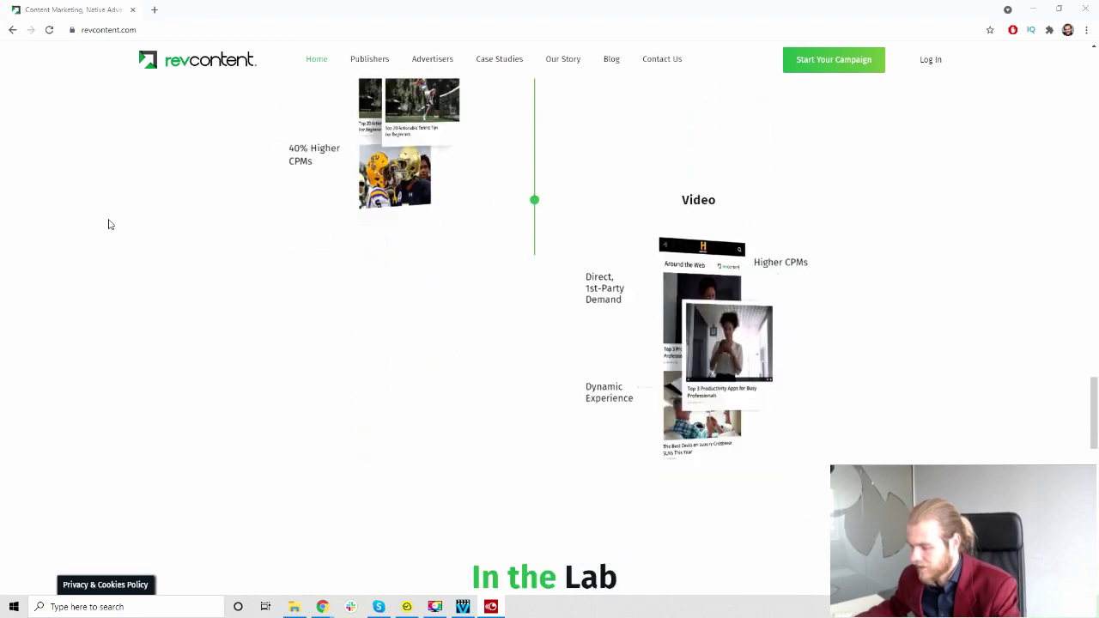
scroll(767, 375, "down", 6)
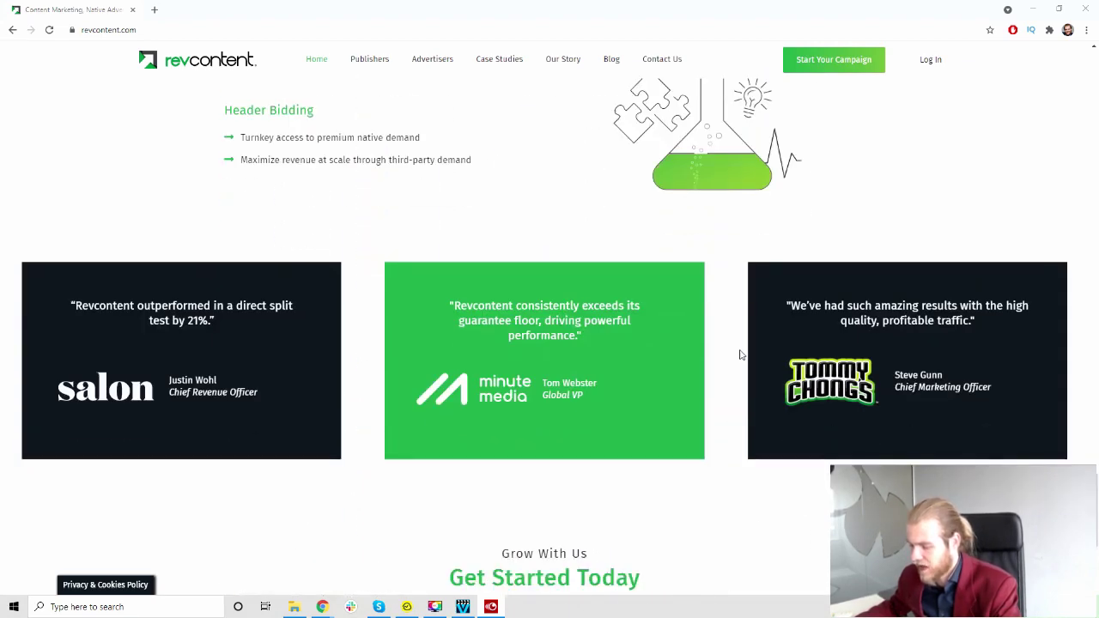
scroll(739, 350, "down", 4)
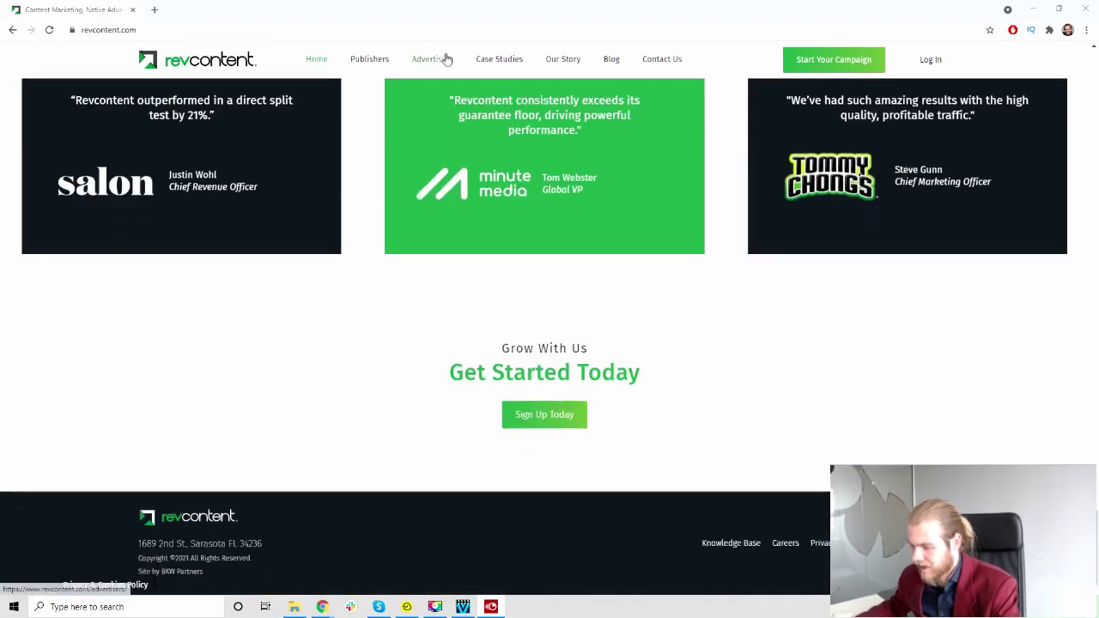
- Browse the Advertisers page sections, then go back to the home page
left_click(443, 58)
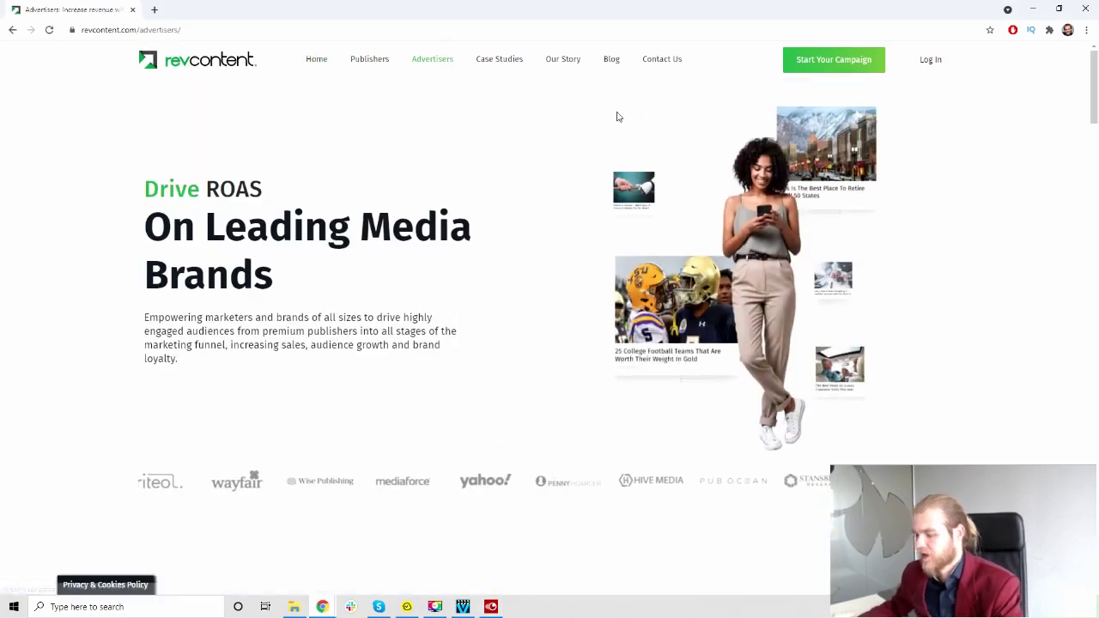
scroll(620, 129, "down", 1)
scroll(626, 146, "down", 5)
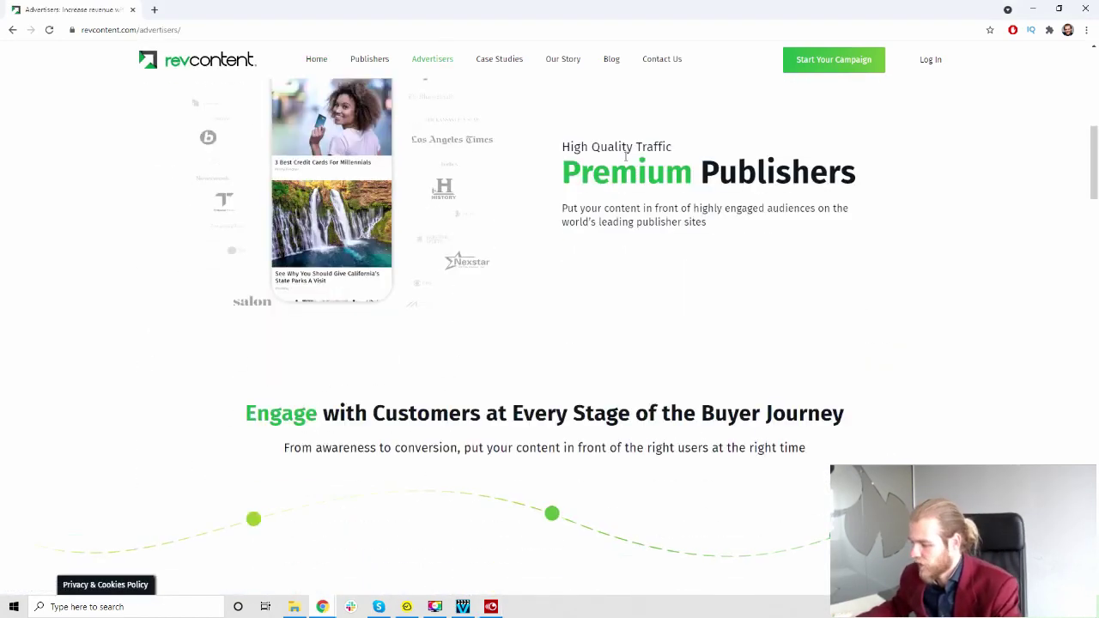
scroll(759, 185, "up", 1)
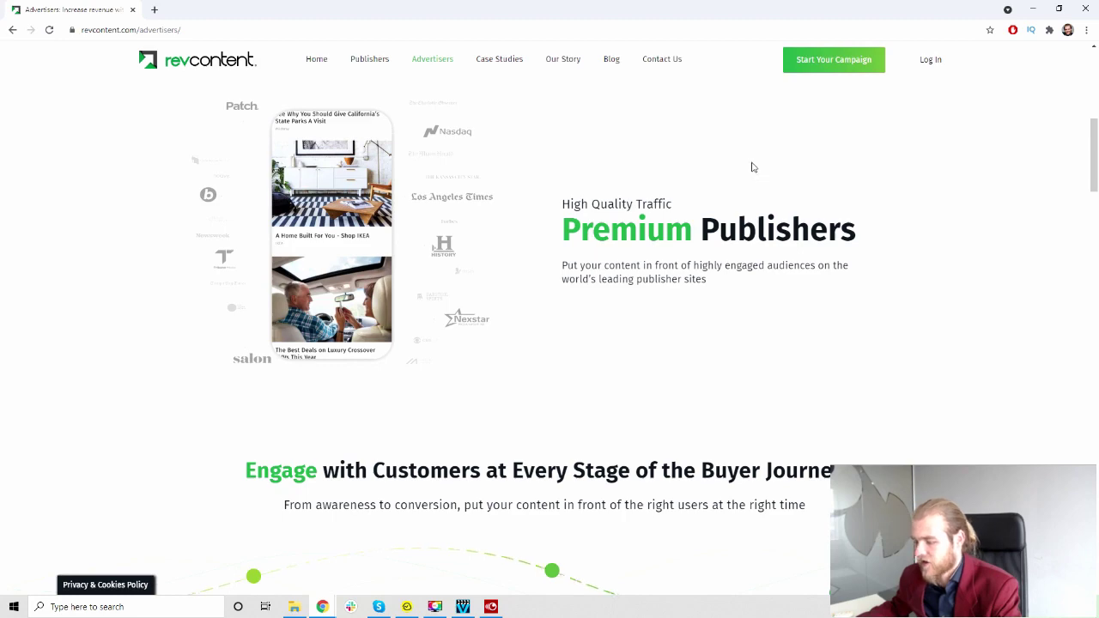
scroll(772, 170, "down", 6)
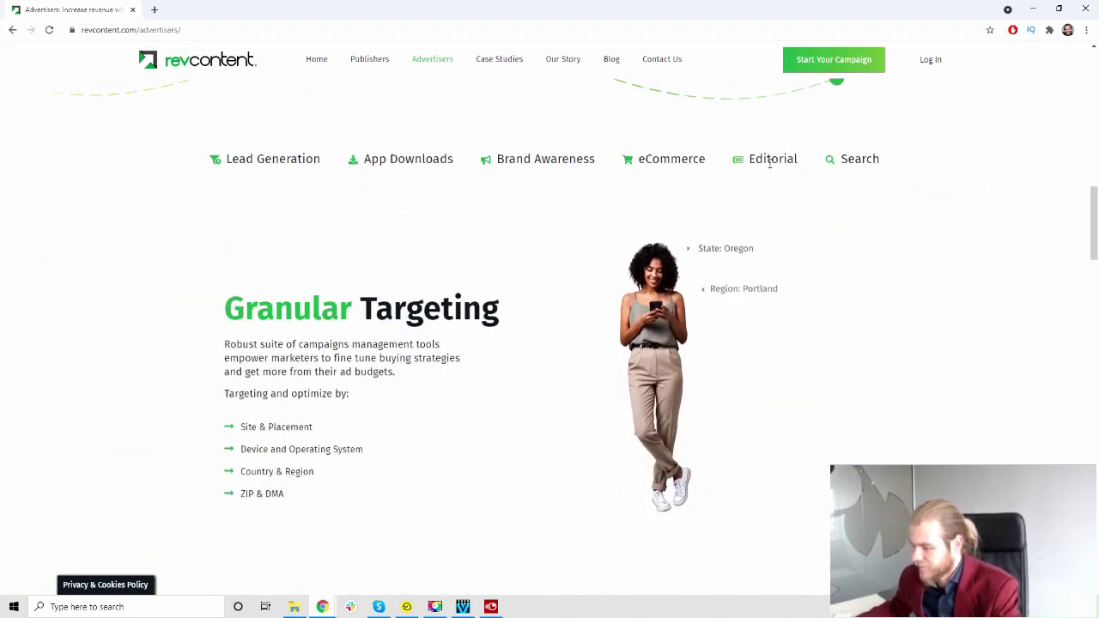
scroll(769, 169, "down", 3)
scroll(768, 170, "down", 12)
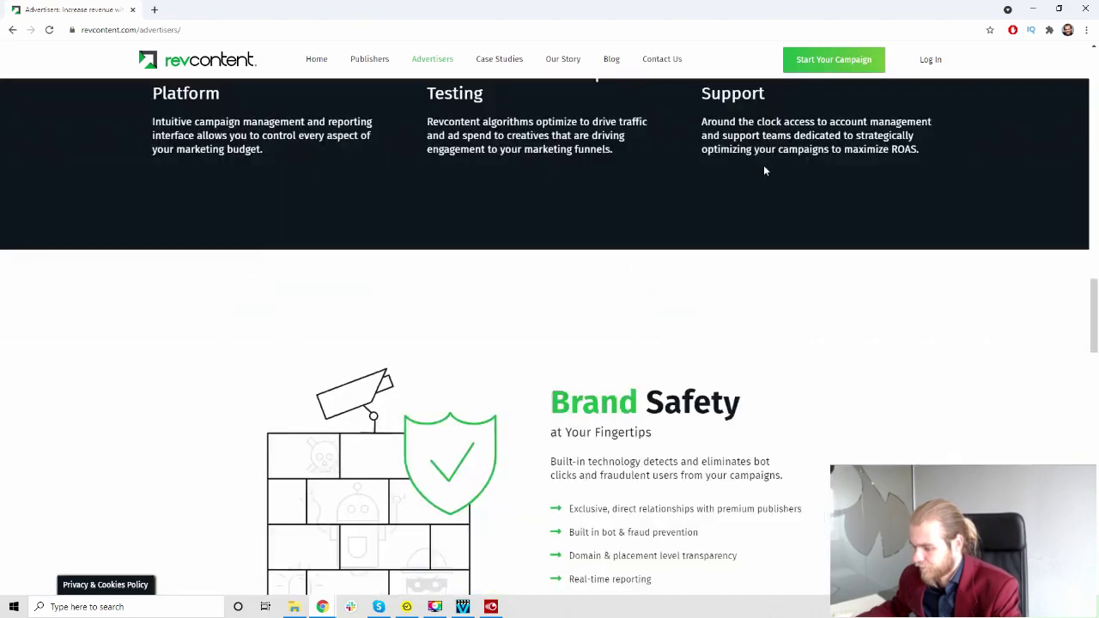
scroll(768, 170, "down", 7)
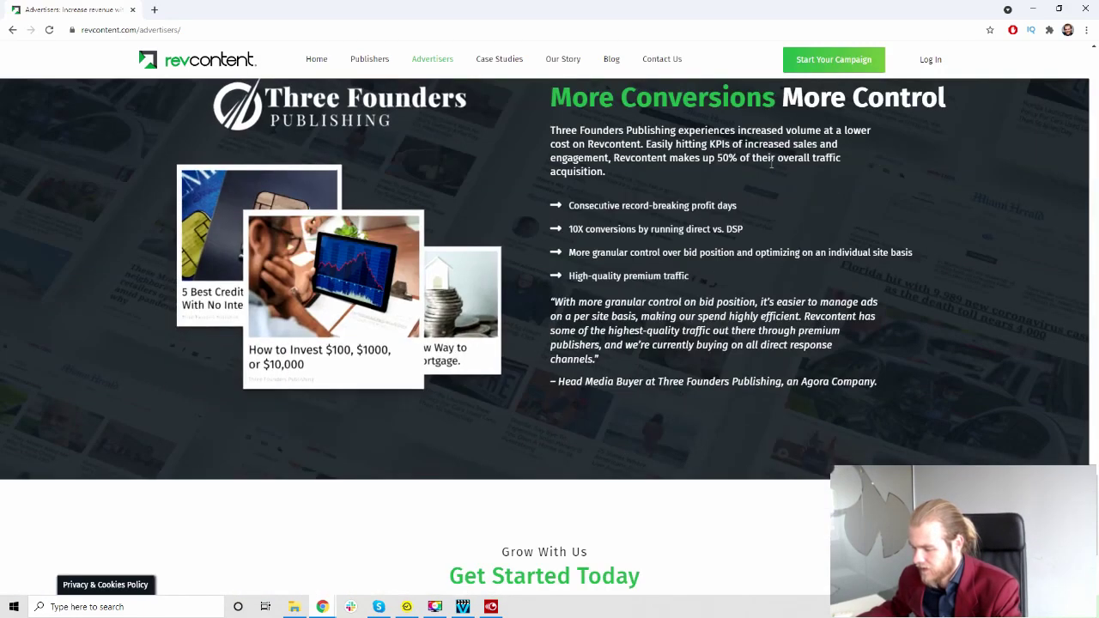
scroll(769, 170, "up", 1)
scroll(766, 172, "down", 3)
scroll(761, 179, "up", 5)
scroll(761, 180, "up", 20)
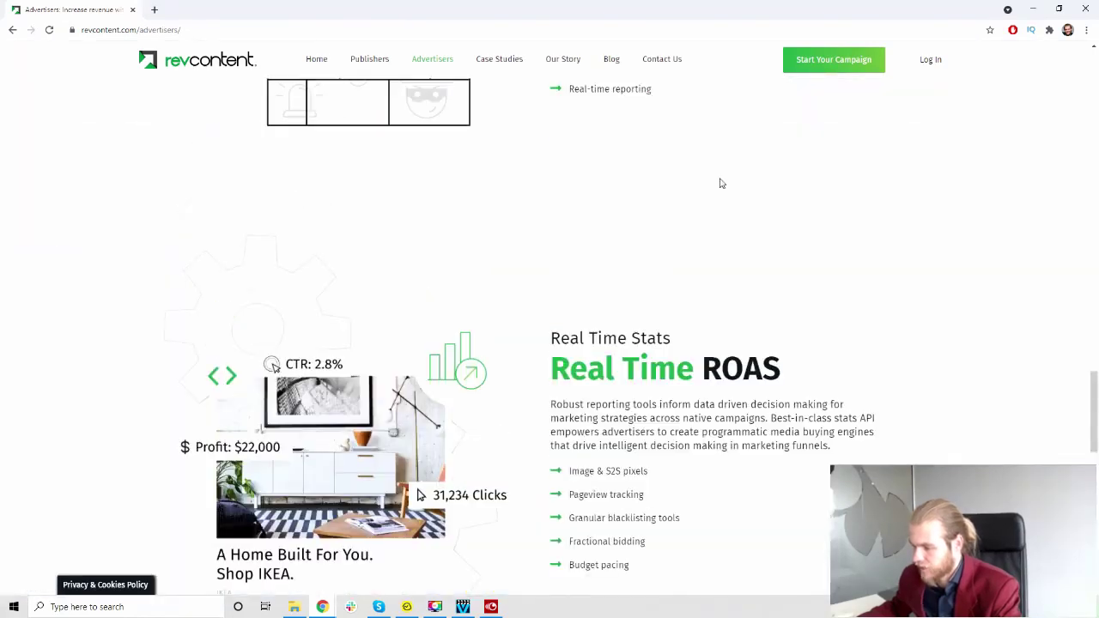
scroll(441, 210, "up", 4)
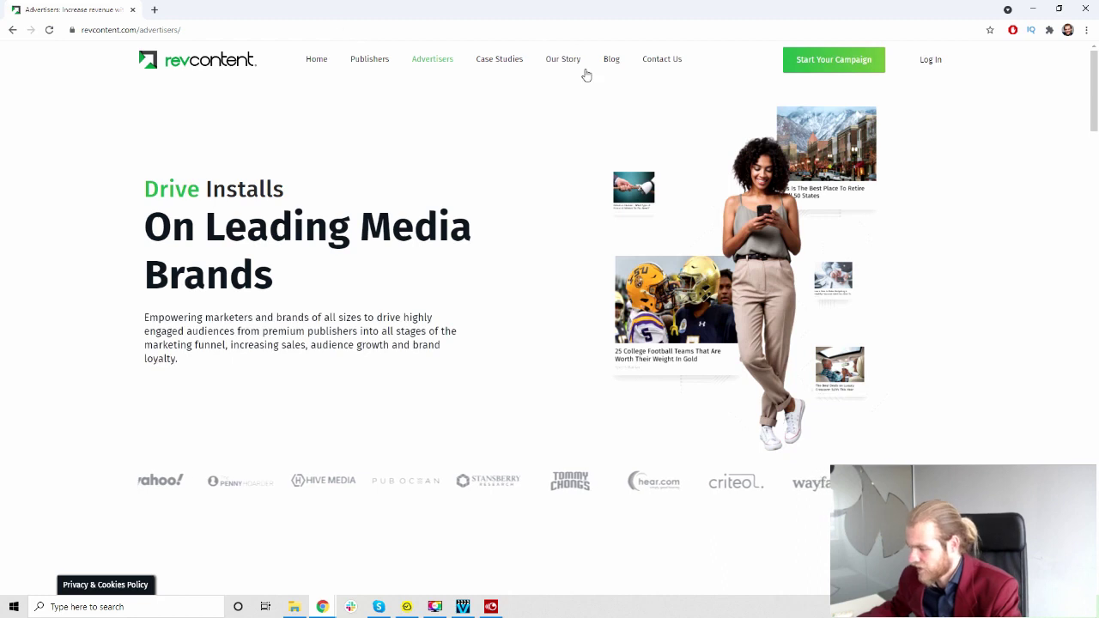
left_click(316, 62)
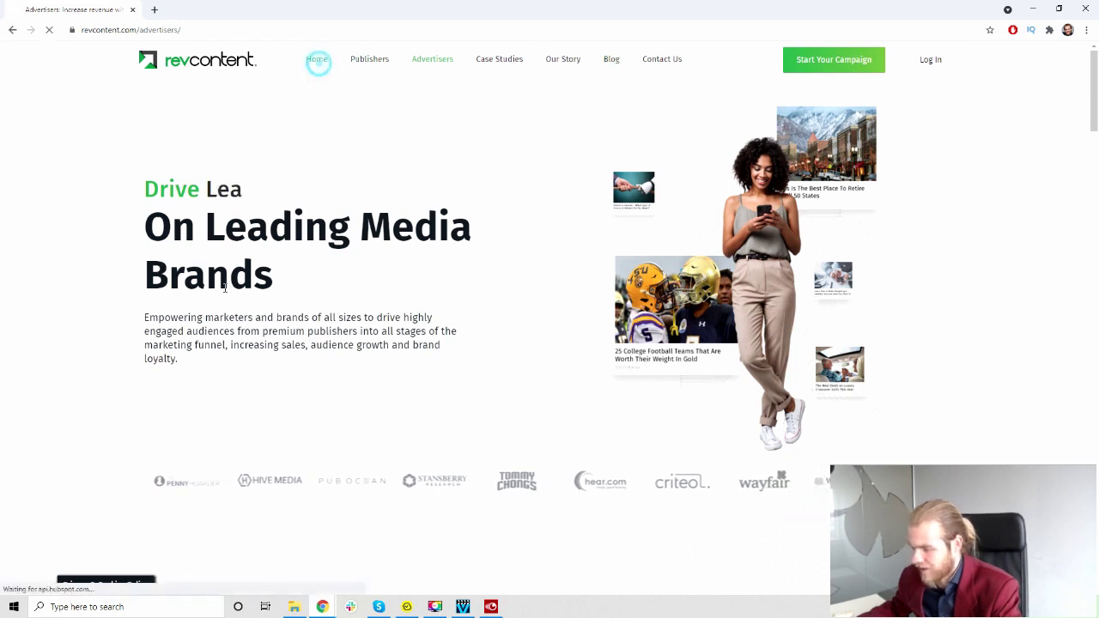
- Log in using the saved account e-mail from autofill and the account password
left_click(931, 62)
left_click(573, 166)
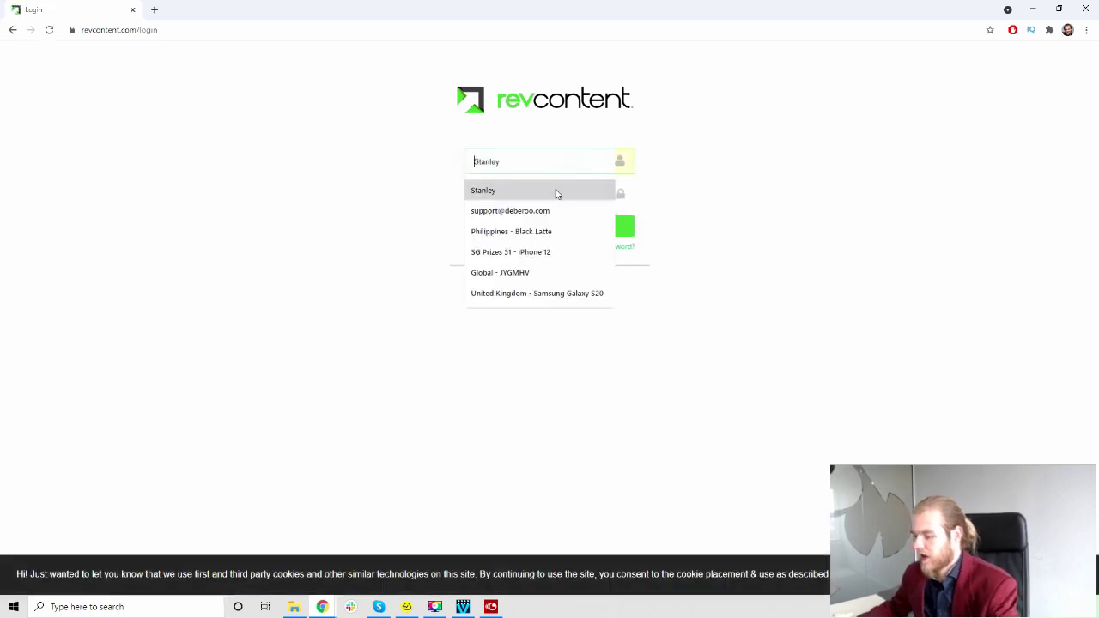
left_click(550, 210)
left_click(550, 194)
type("•••")
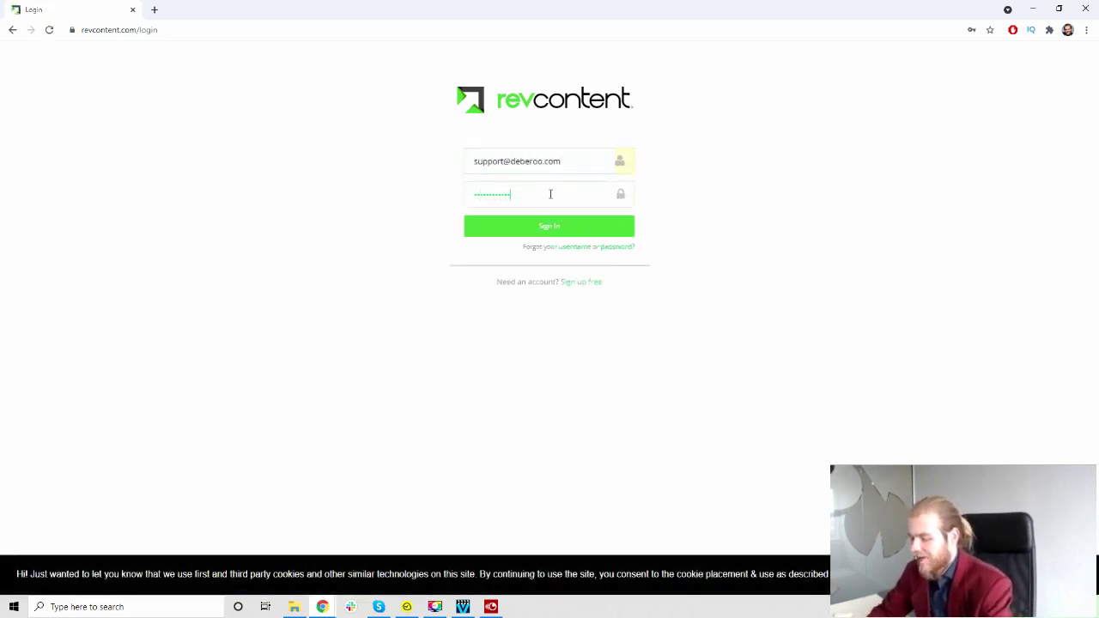
key("Return")
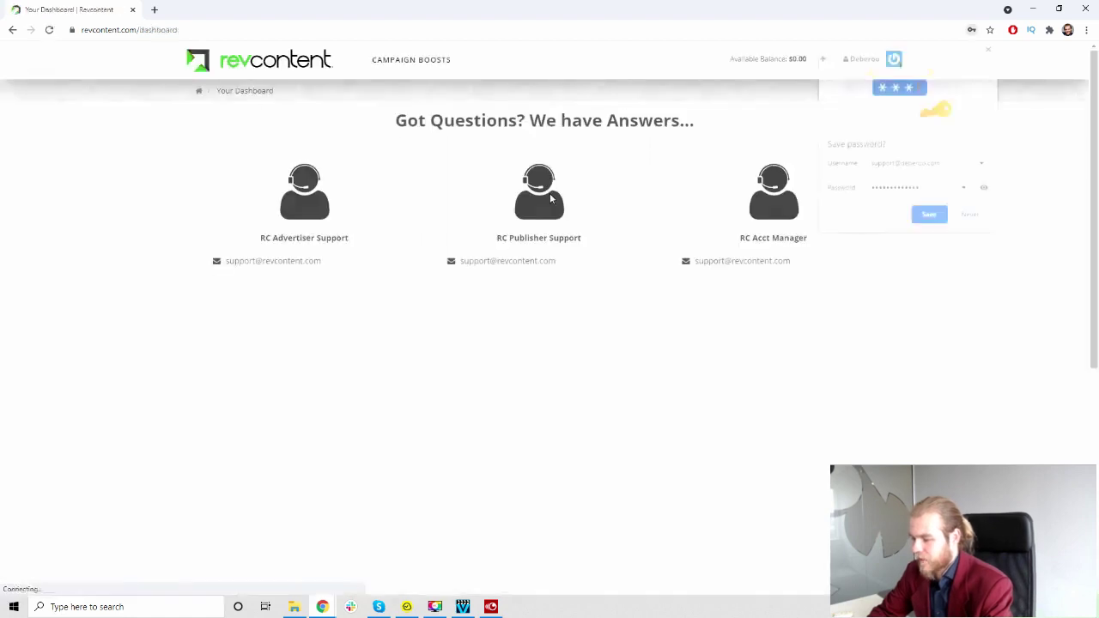
- Dismiss Chrome's save-password prompt and review the boost description on the dashboard
left_click(988, 49)
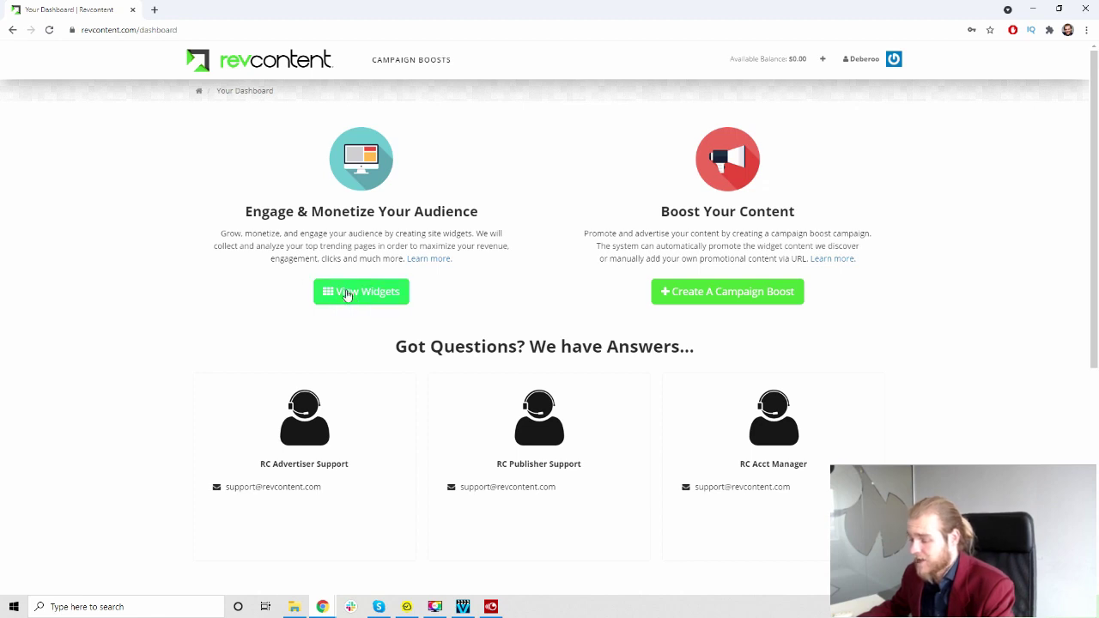
left_click_drag(646, 226, 785, 213)
left_click(767, 238)
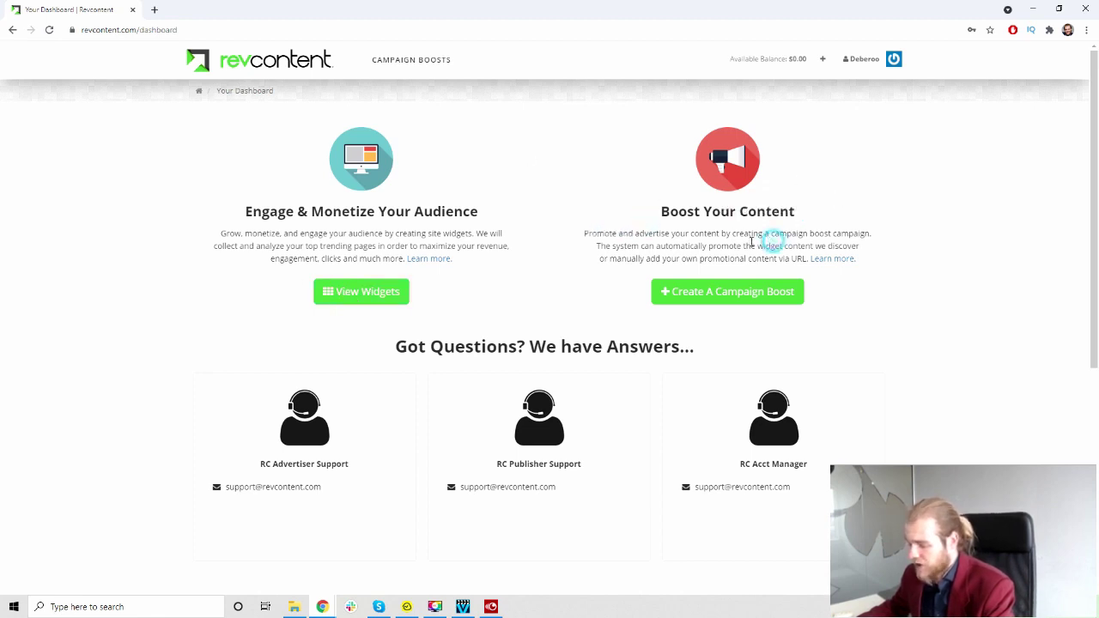
- Start a new campaign boost named 'Deberoo' and keep the $0.35 bid amount
left_click(746, 297)
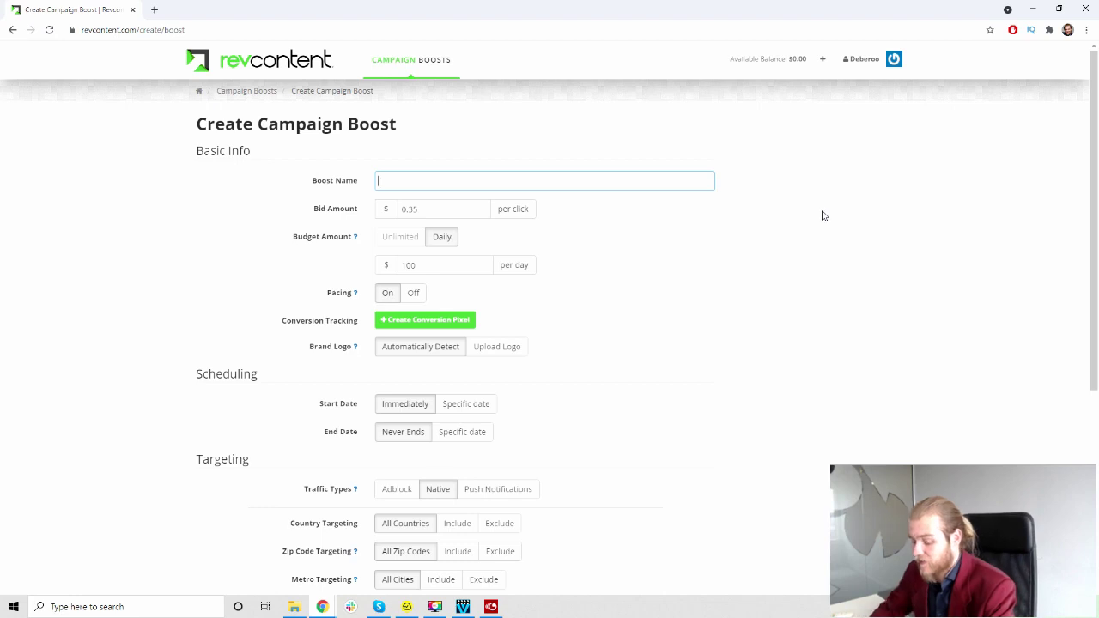
type("Debe")
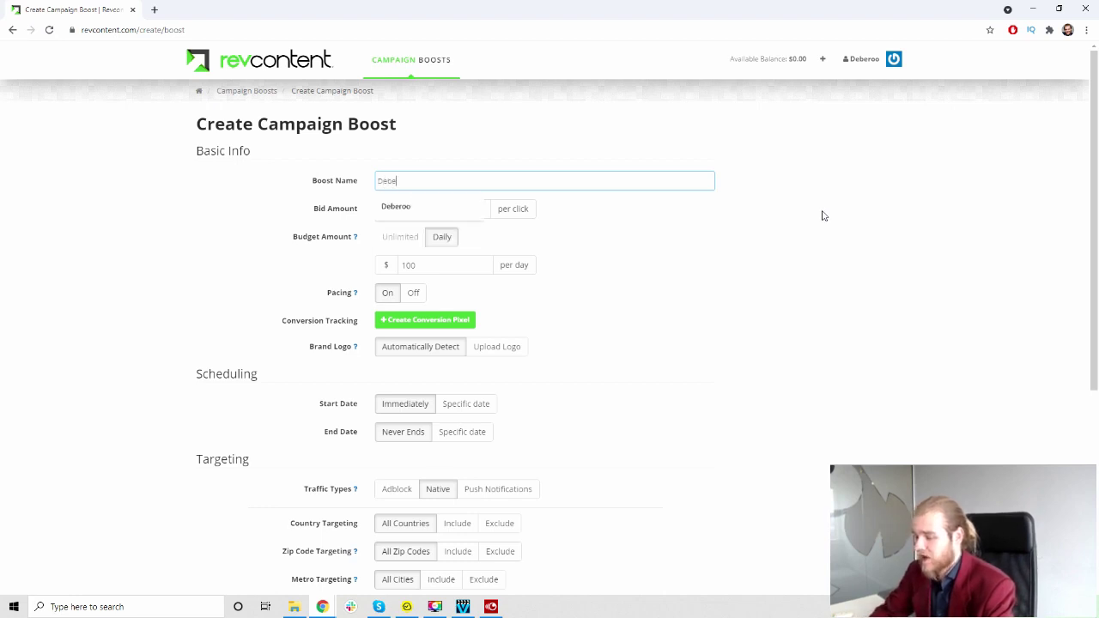
type("roo")
left_click(709, 263)
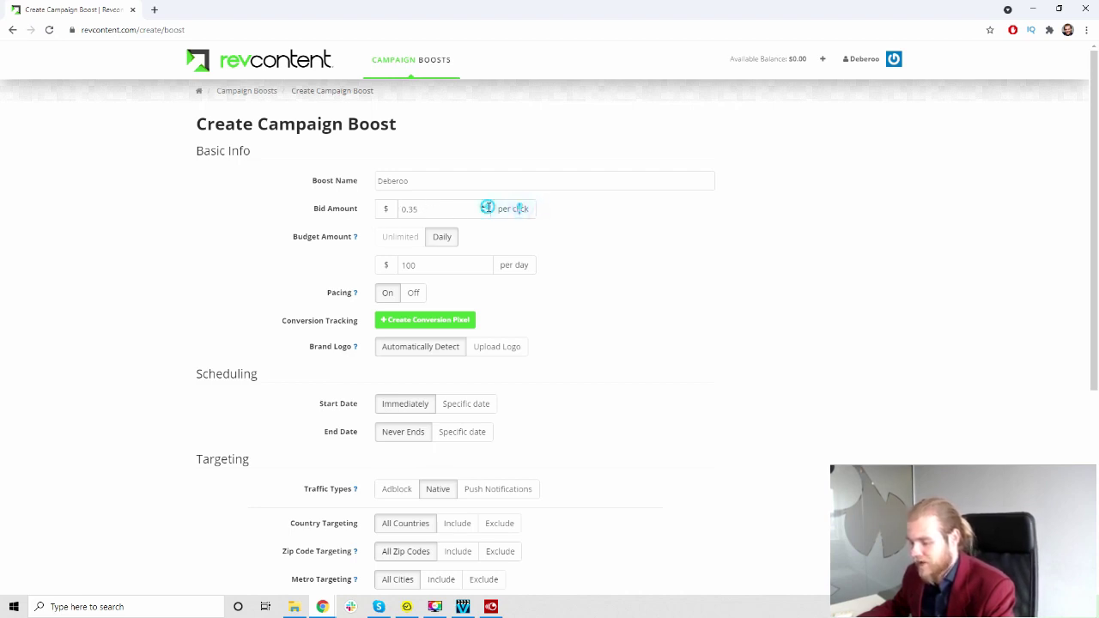
left_click_drag(453, 212, 403, 200)
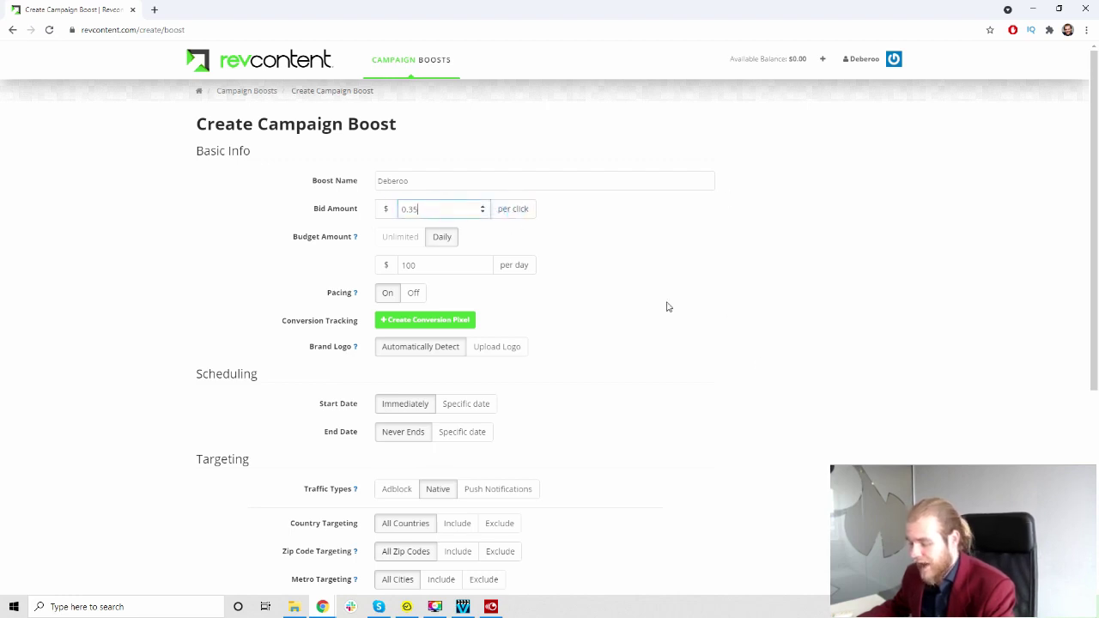
left_click(508, 247)
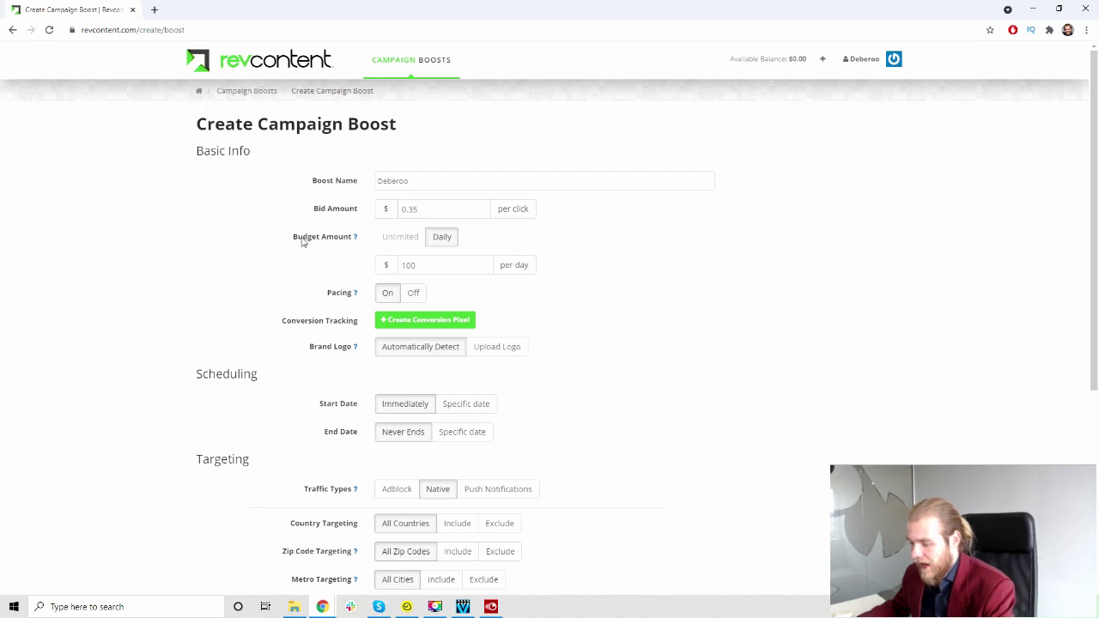
- Keep the budget type set to a daily amount
left_click(443, 238)
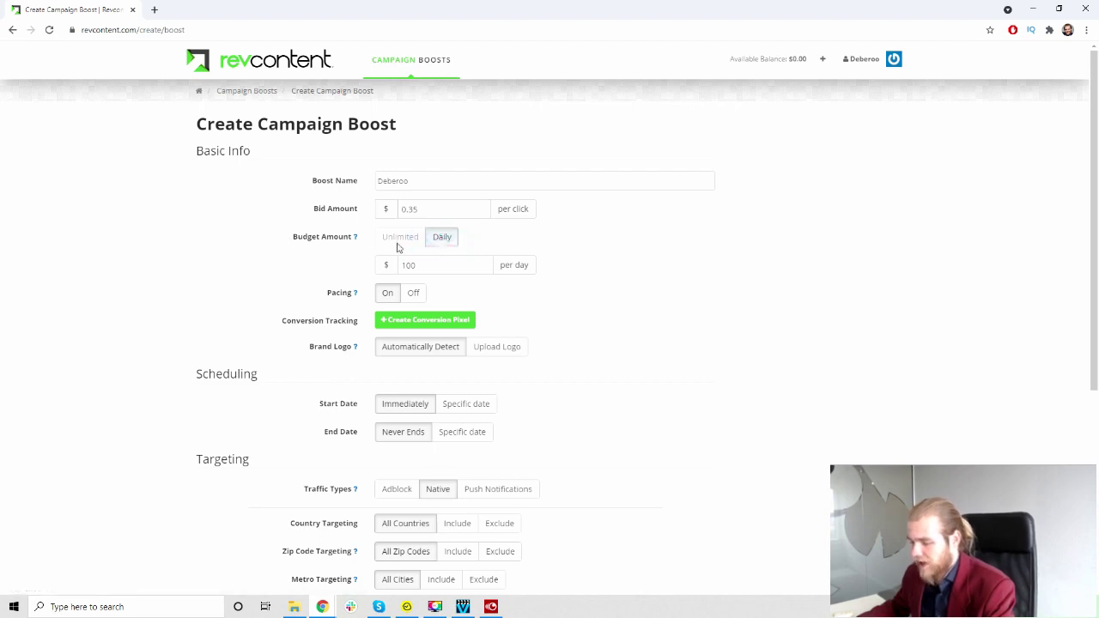
left_click(442, 239)
left_click(393, 238)
left_click(392, 238)
left_click(402, 237)
left_click(391, 237)
left_click(406, 237)
left_click(451, 238)
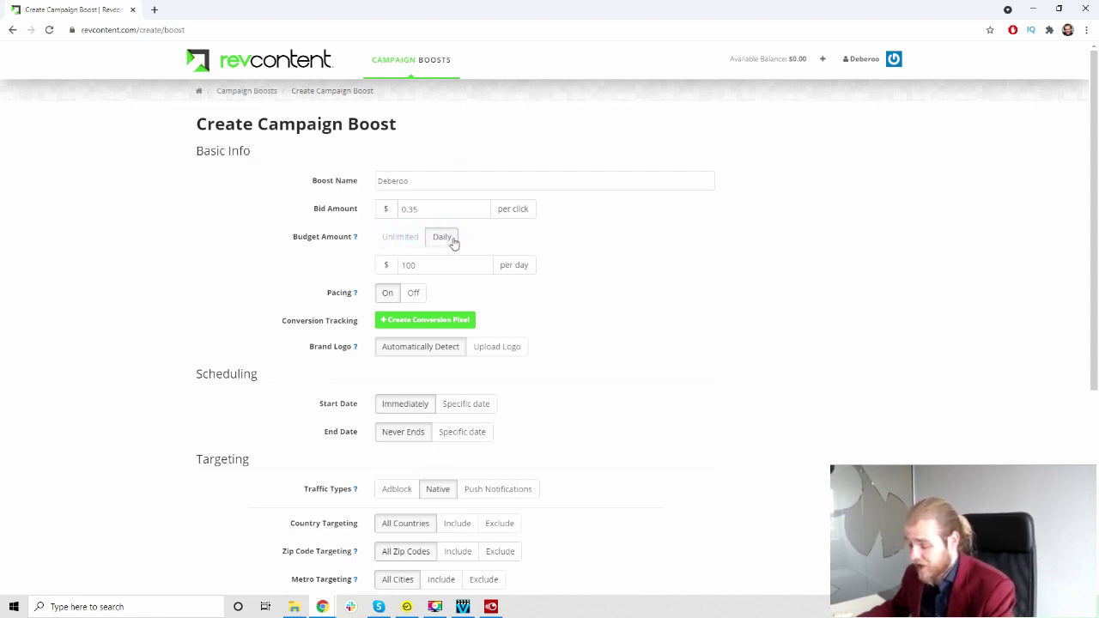
left_click(450, 238)
- Change the daily budget from $100 to $200, clearing the minimum-budget warning
double_click(429, 265)
type("200")
key("BackSpace")
key("BackSpace")
key("BackSpace")
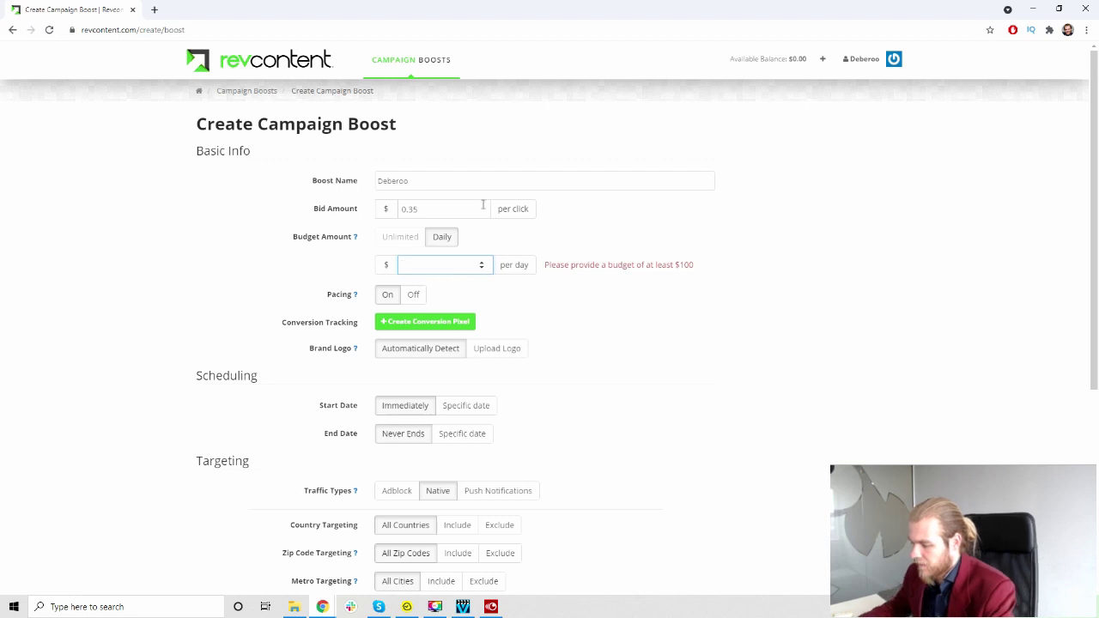
left_click_drag(604, 267, 702, 269)
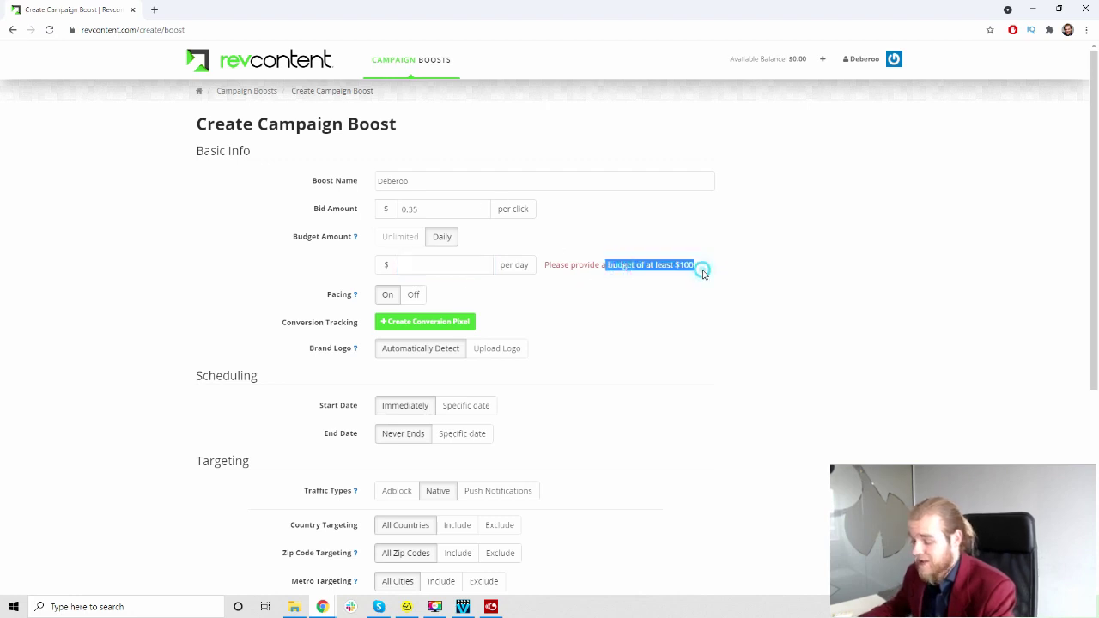
left_click(468, 266)
type("200")
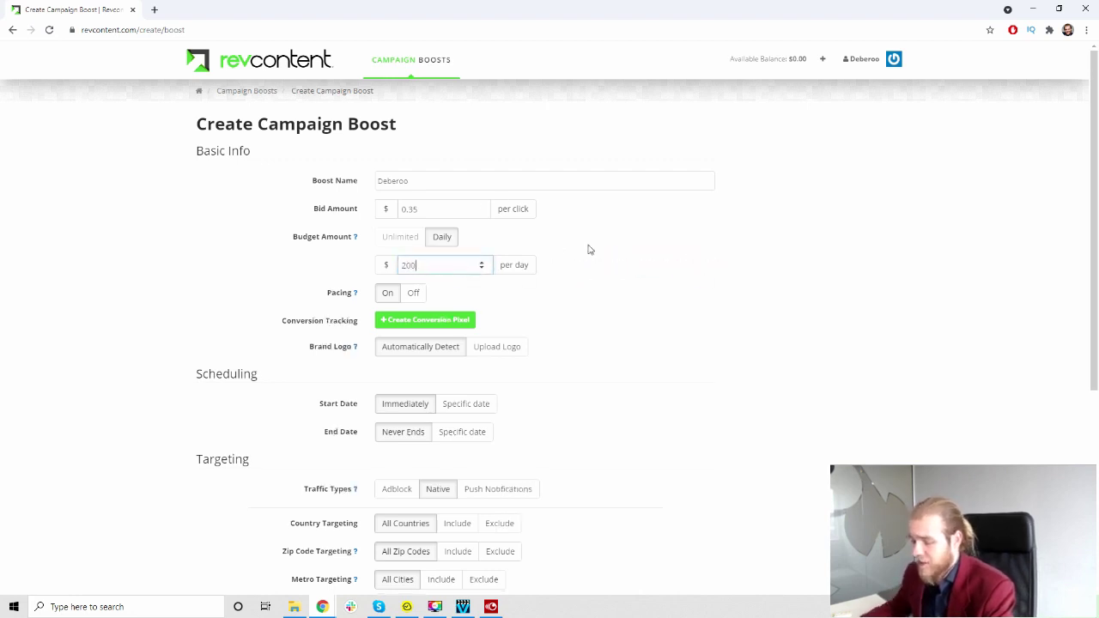
left_click(578, 280)
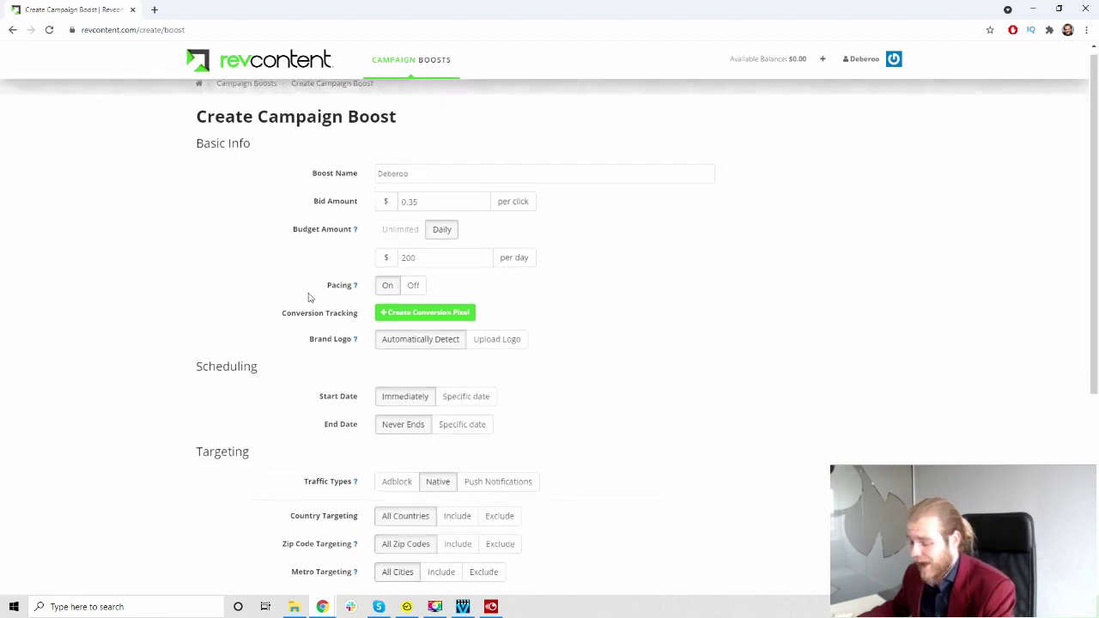
scroll(307, 295, "down", 1)
mouse_move(356, 239)
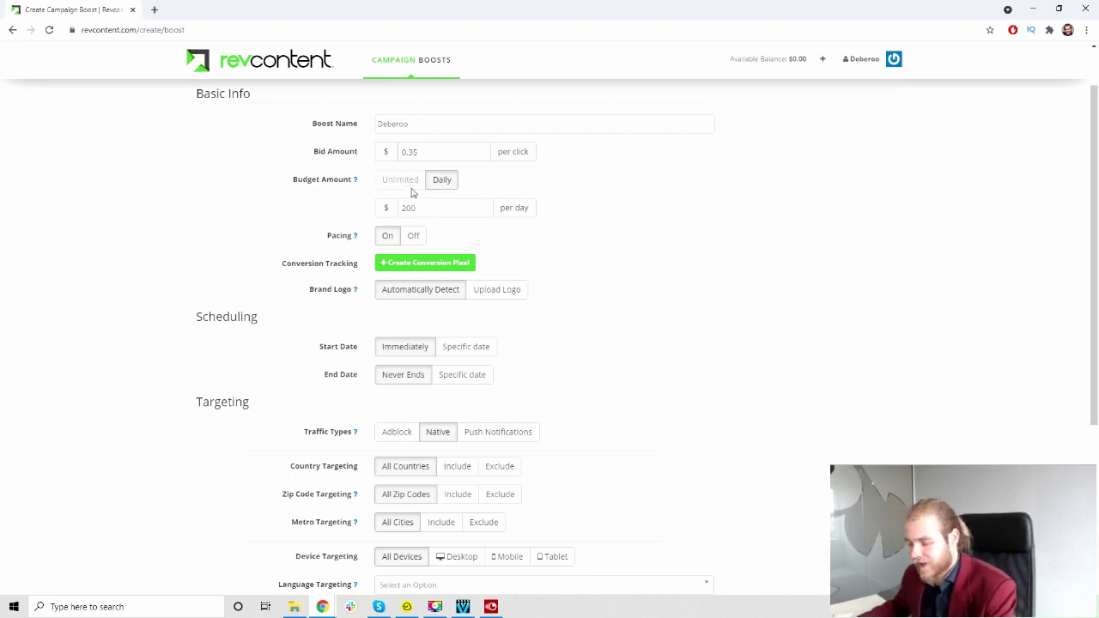
left_click(415, 235)
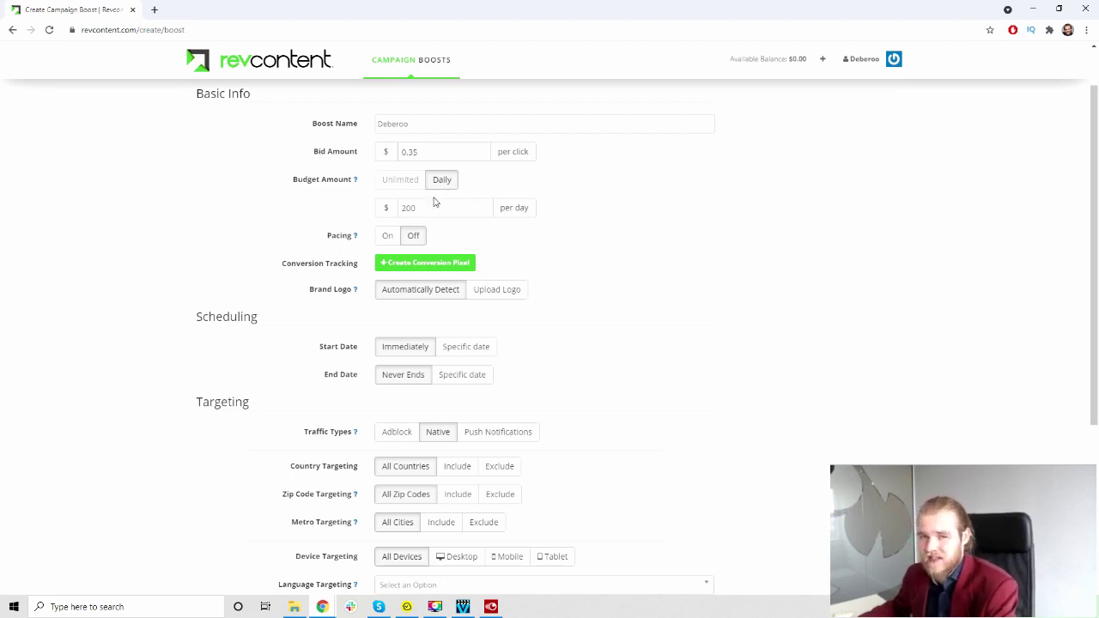
left_click(388, 236)
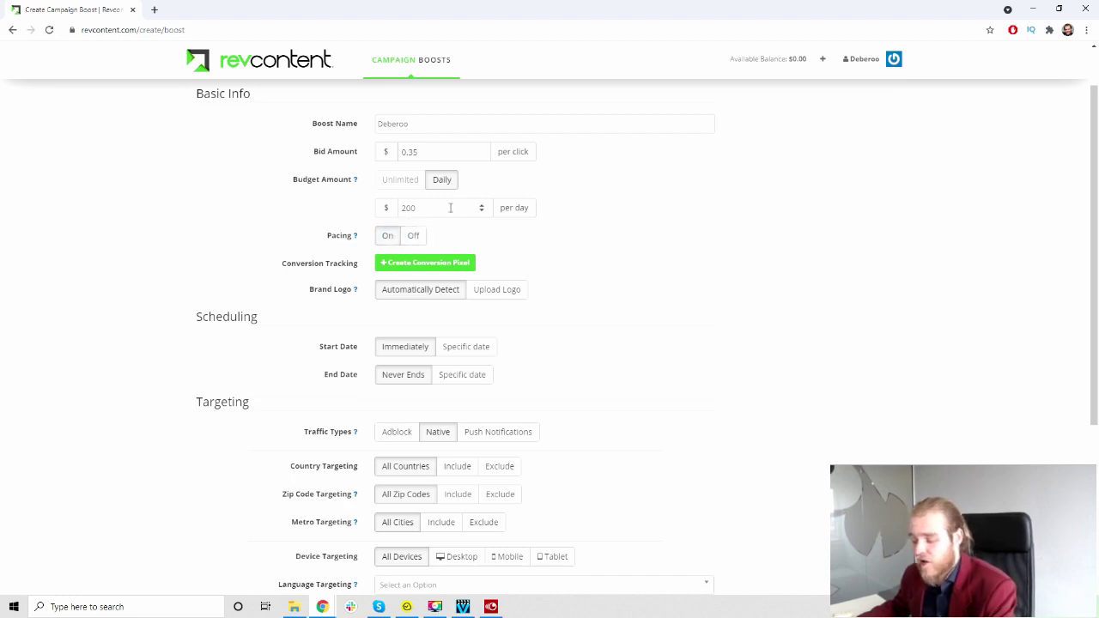
- Open the Create Conversion Pixel form and scroll through its fields
scroll(538, 237, "down", 1)
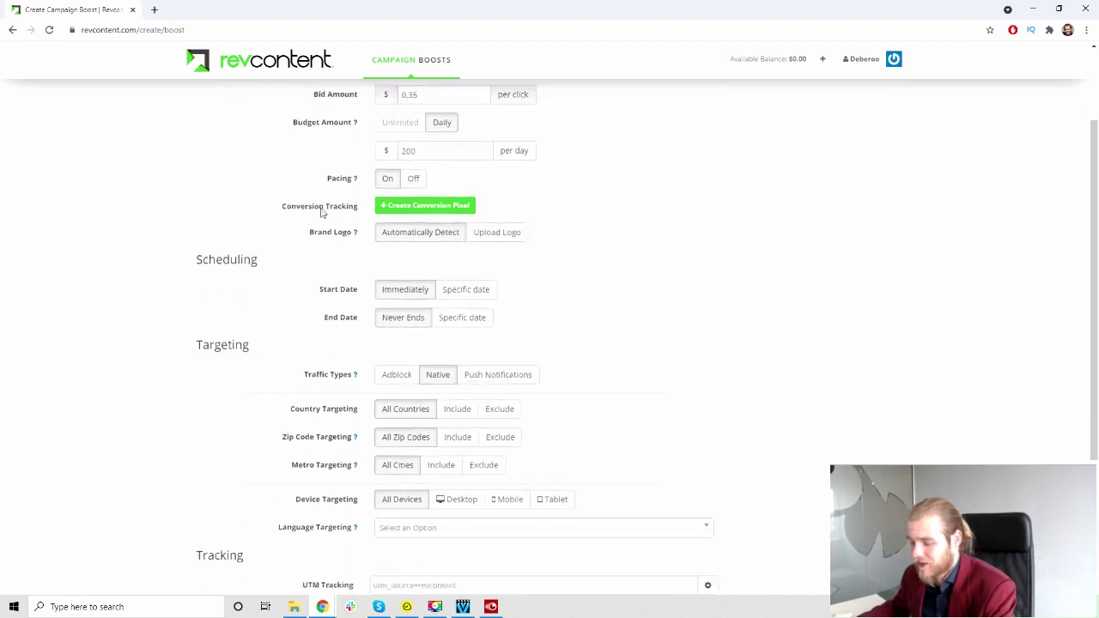
left_click(399, 210)
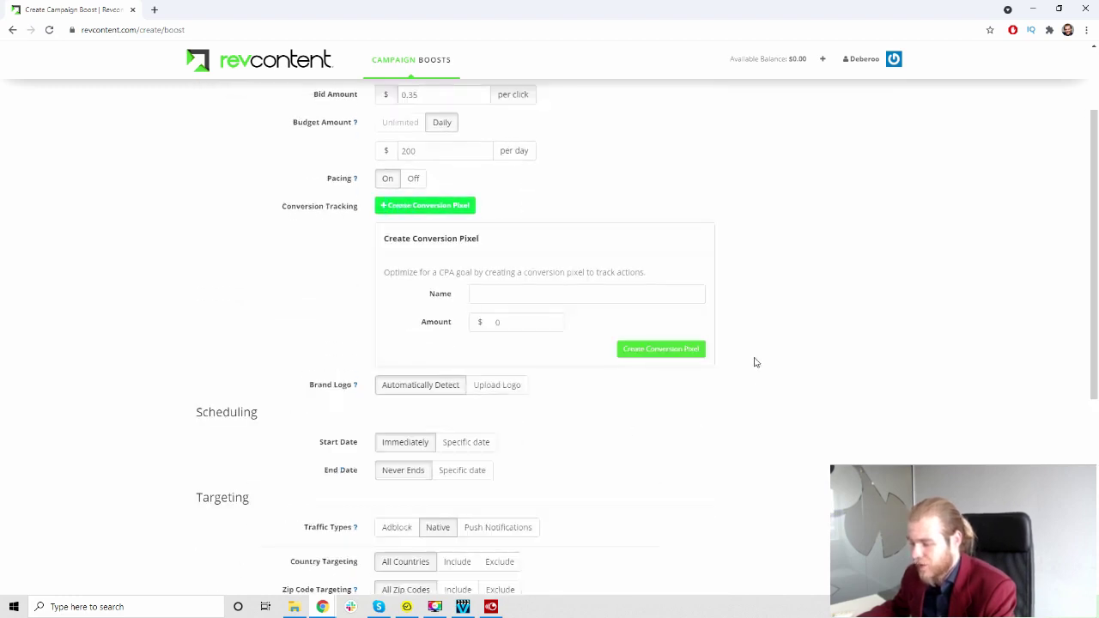
scroll(753, 357, "down", 2)
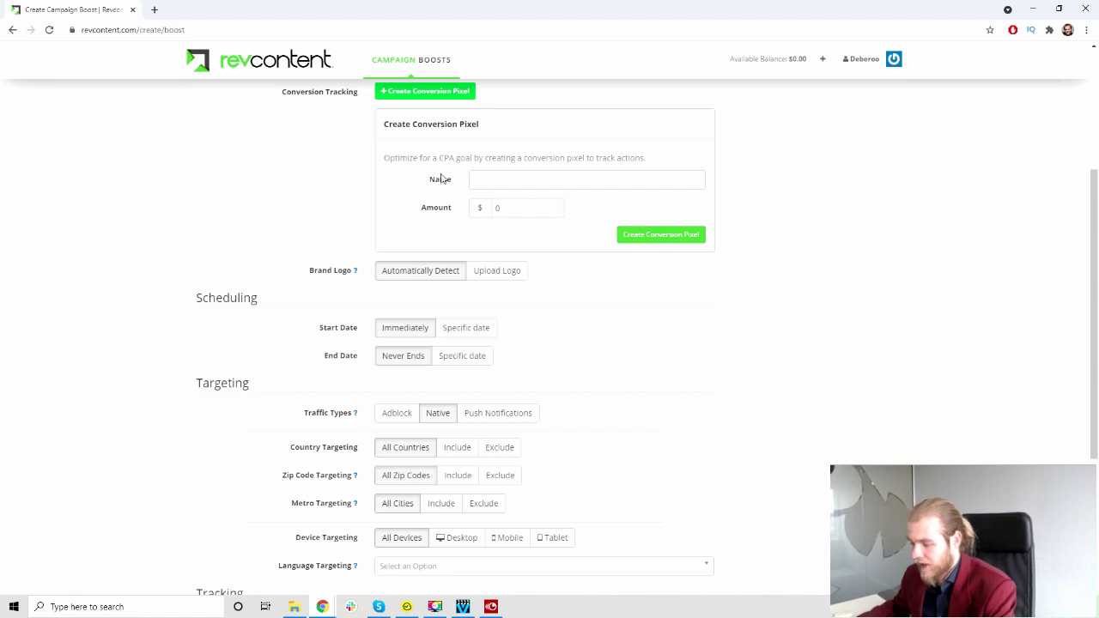
scroll(502, 292, "down", 2)
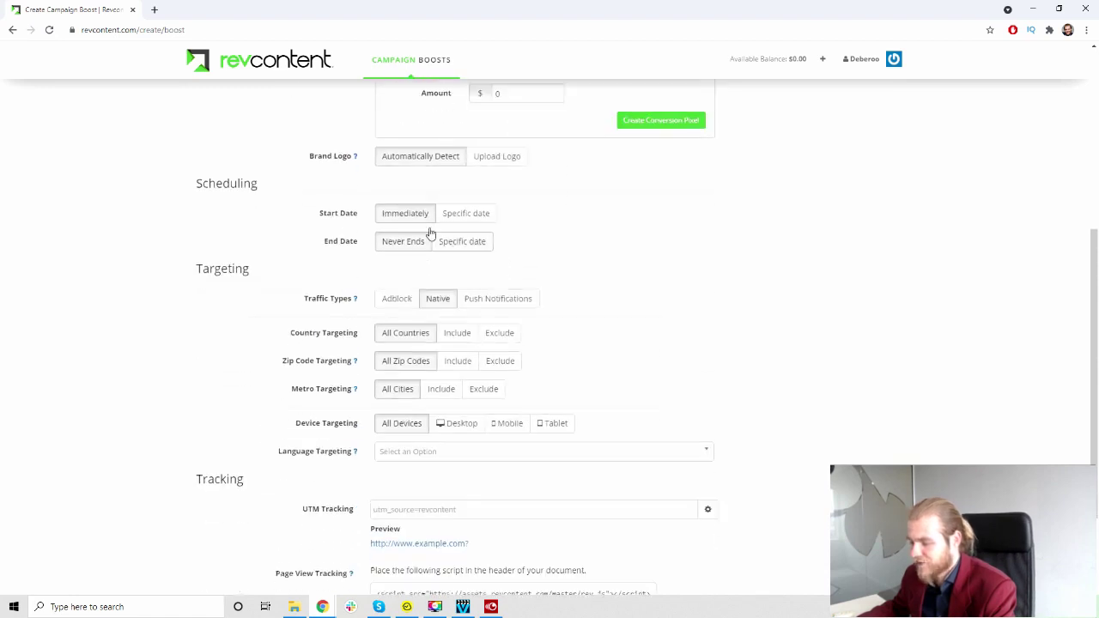
left_click(320, 155)
- Set Brand Logo to Upload Logo and open a new browser tab
scroll(342, 172, "up", 1)
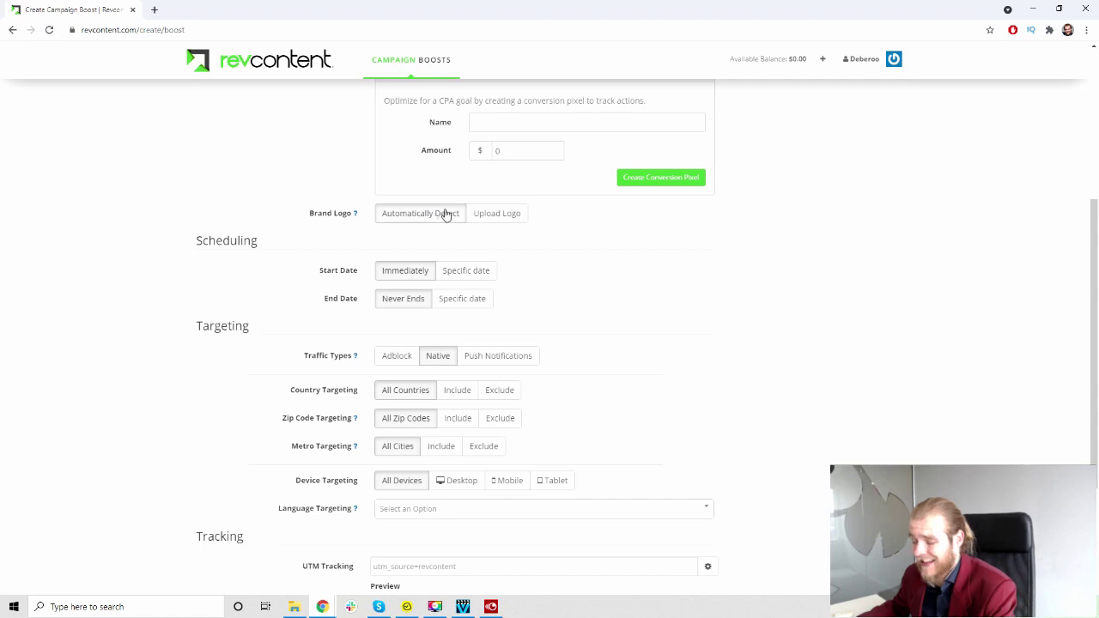
left_click(505, 221)
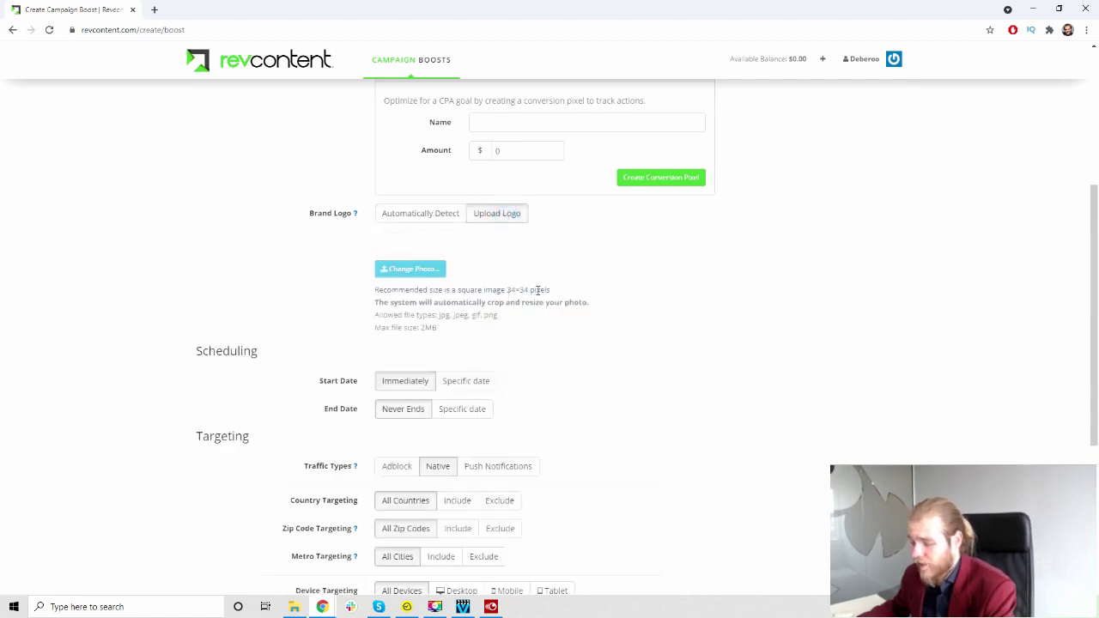
left_click(155, 10)
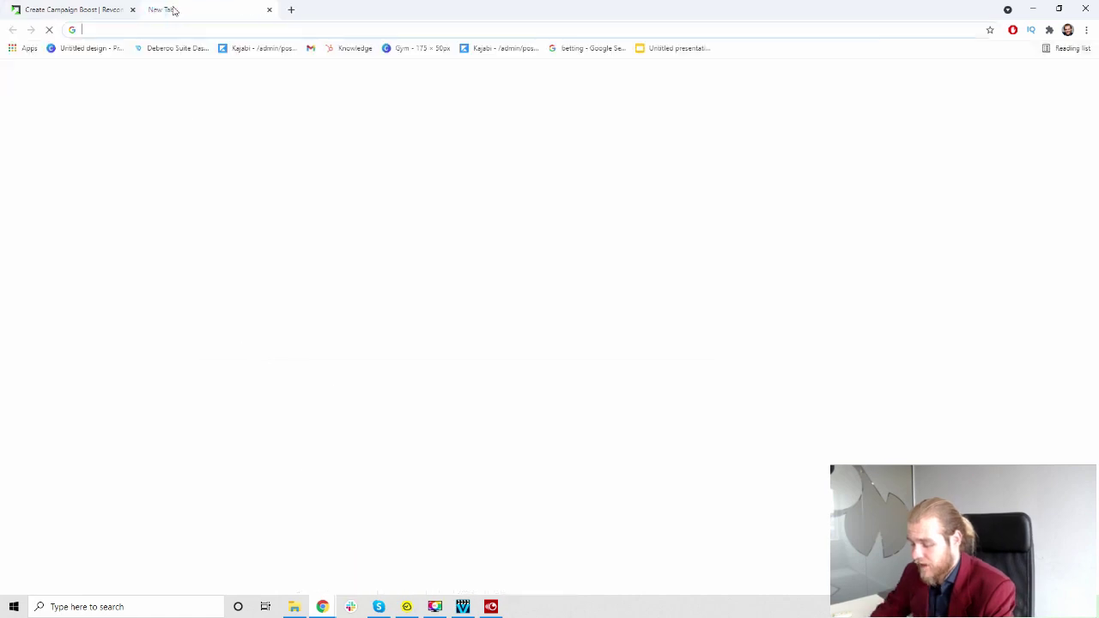
- Go to canva.com and create a 40 × 40 px custom-size design
type("canva")
key("Return")
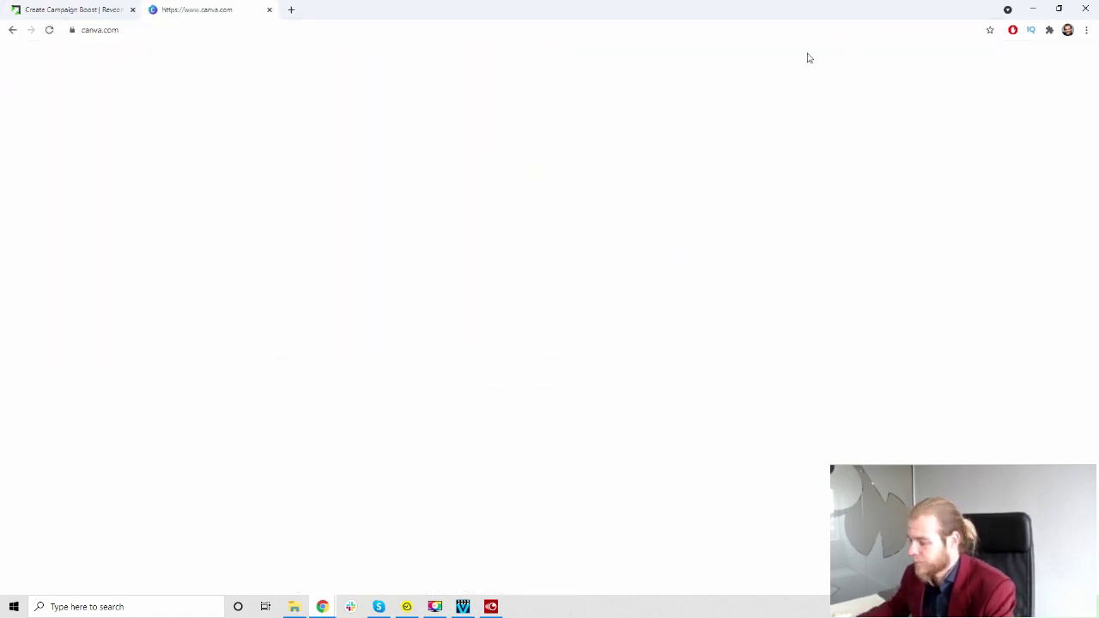
left_click(998, 93)
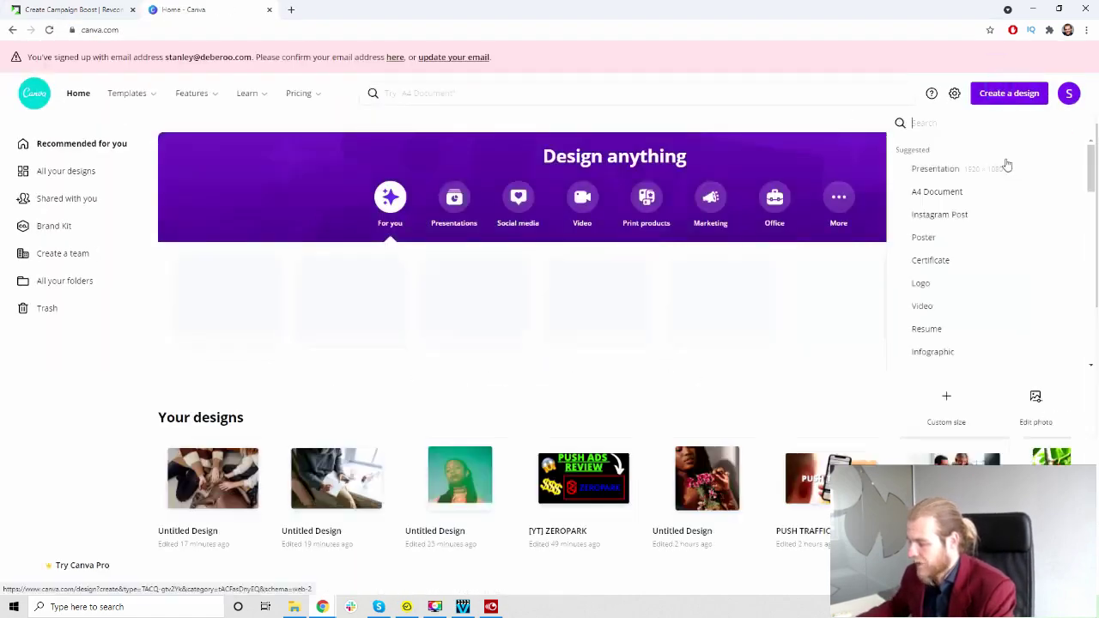
left_click(949, 393)
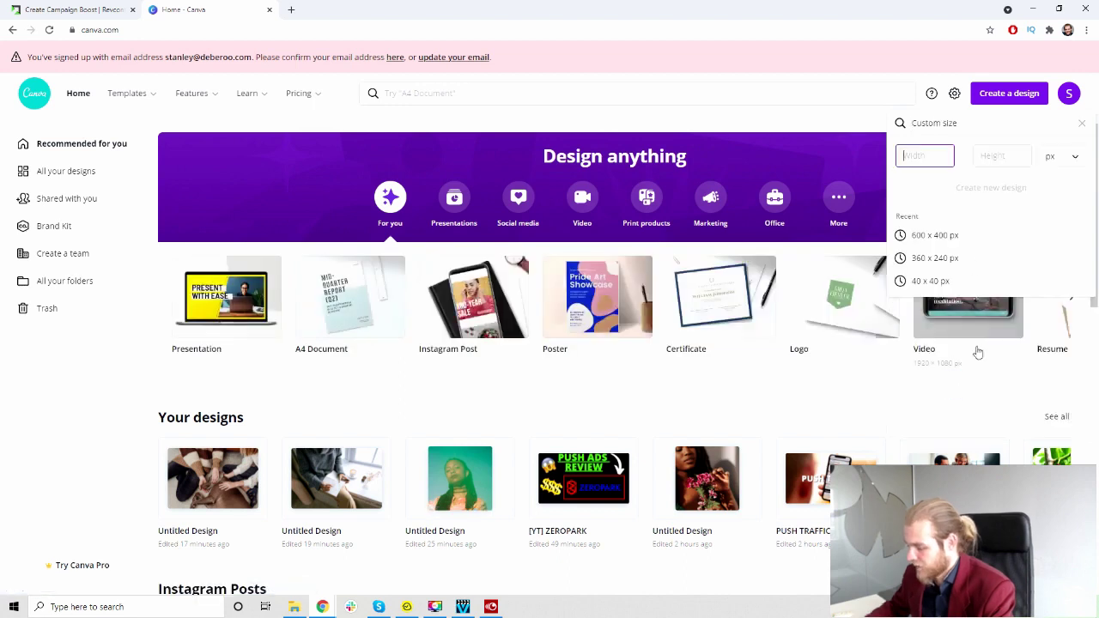
type("34")
key("Tab")
type("34")
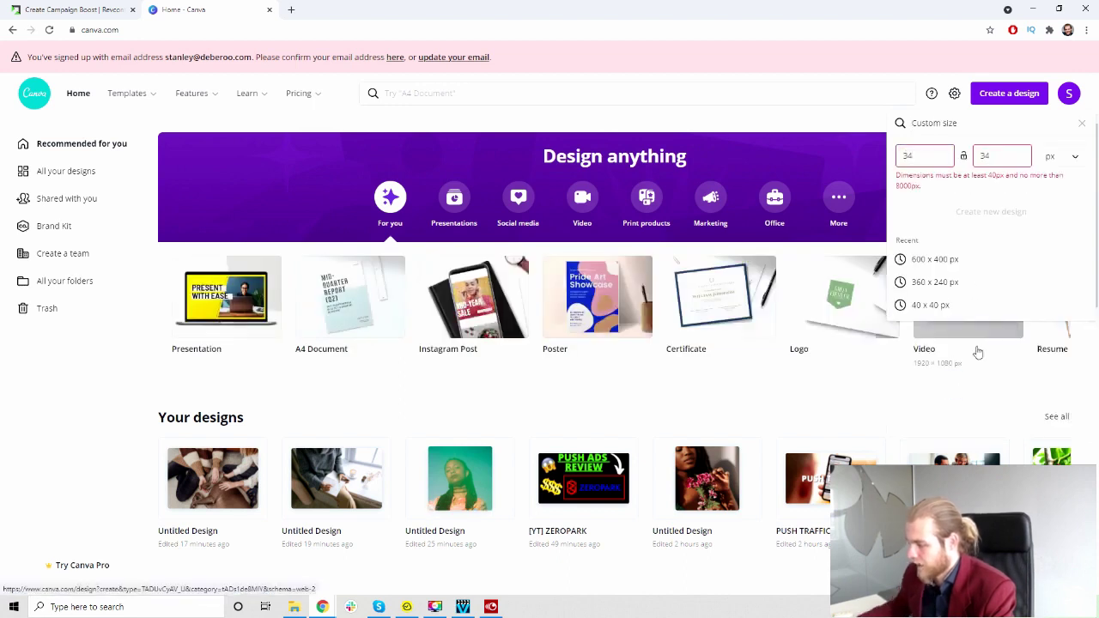
left_click(919, 156)
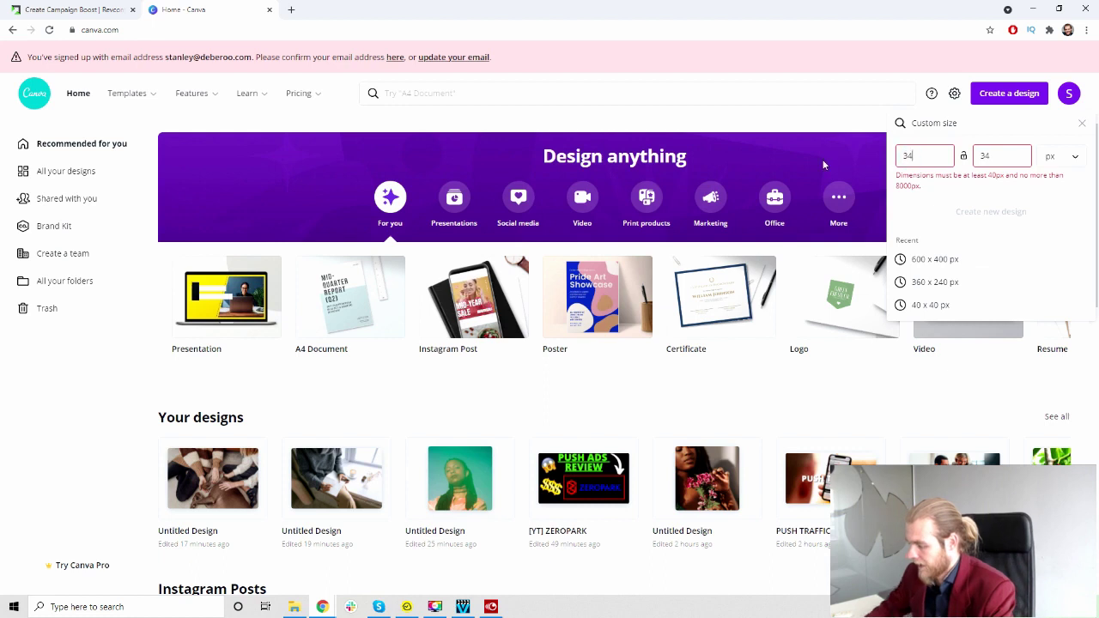
key("BackSpace")
key("BackSpace")
type("40")
key("Tab")
type("40")
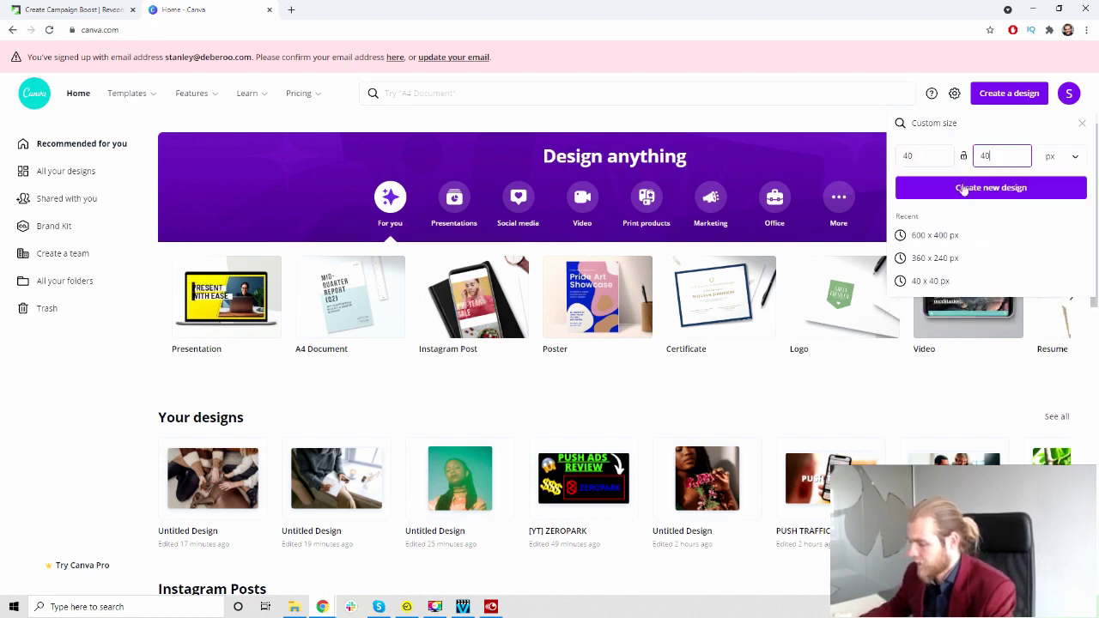
left_click(964, 188)
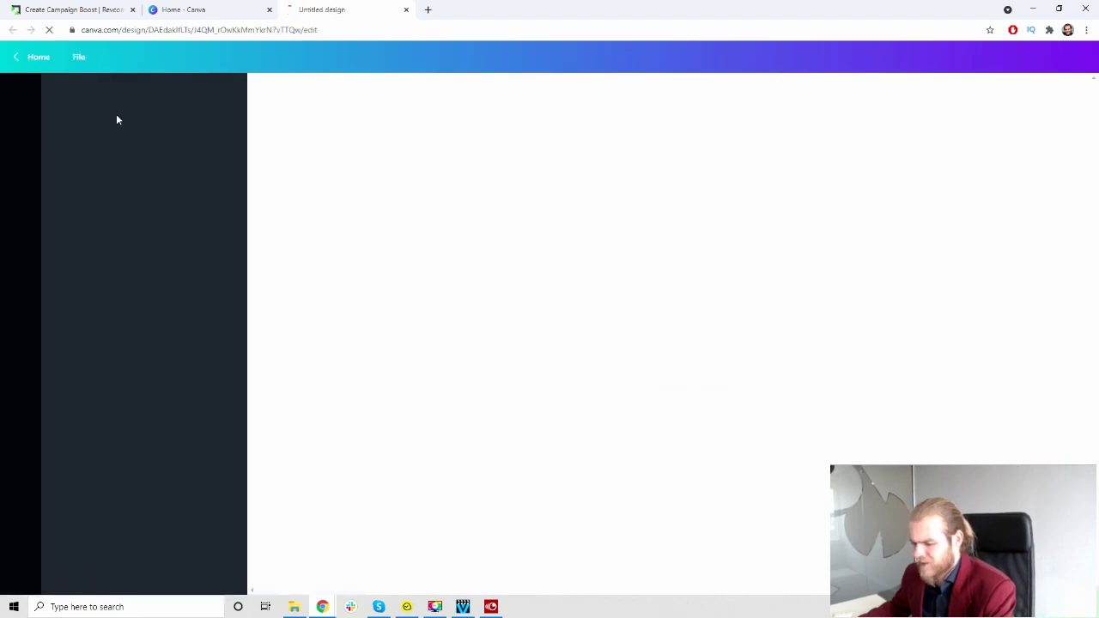
- Add a trending stock photo, download the design as PNG, and return to RevContent
left_click(21, 176)
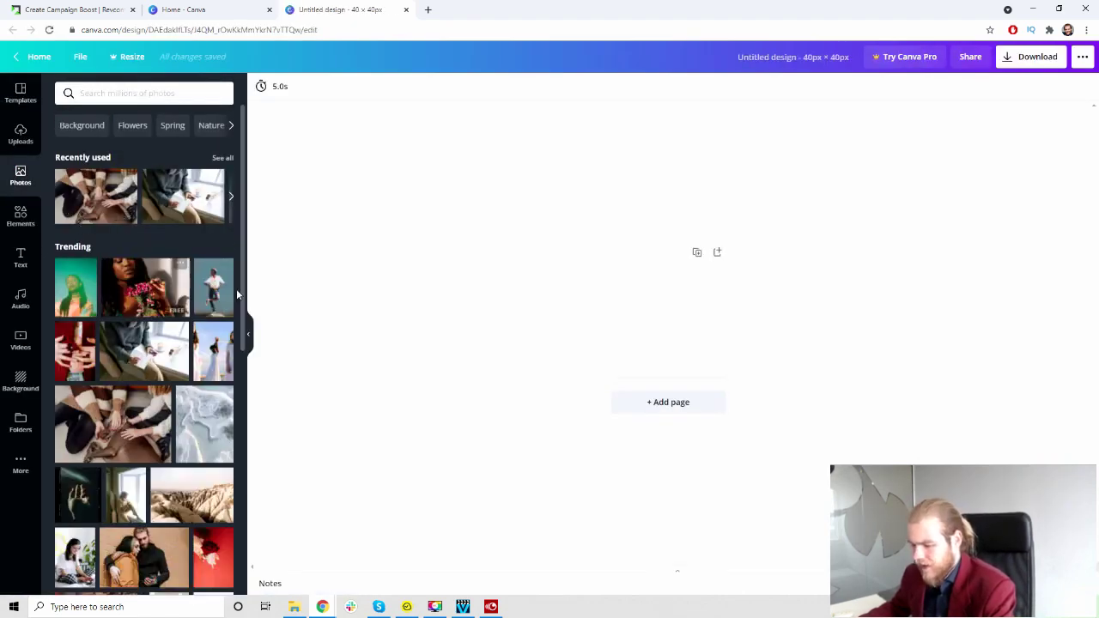
left_click(215, 288)
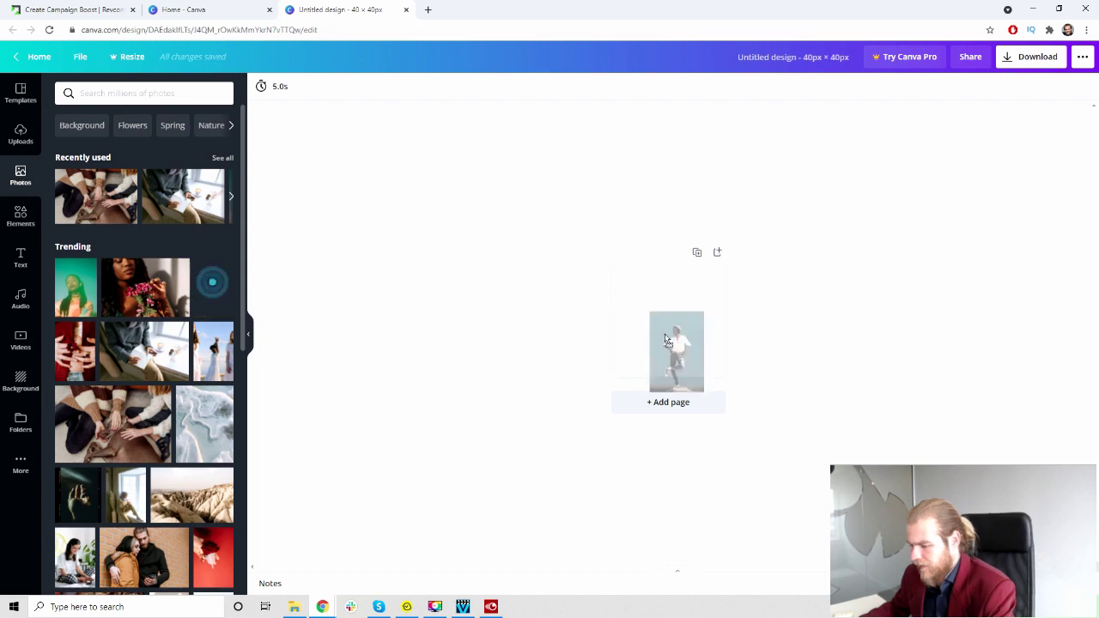
left_click(1044, 58)
left_click(1019, 248)
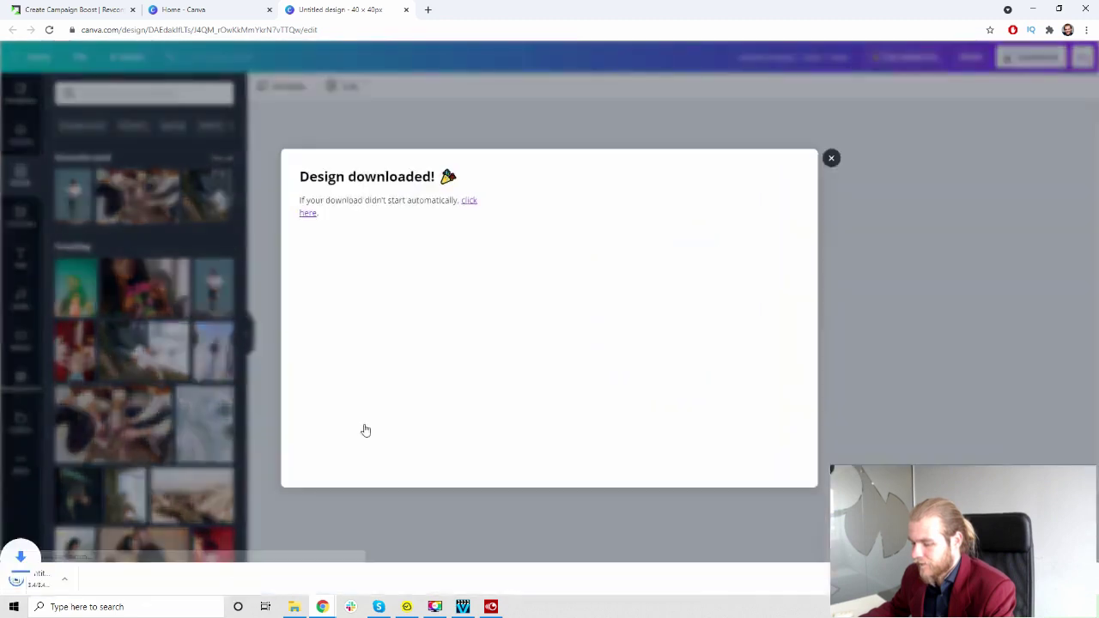
key("ctrl+1")
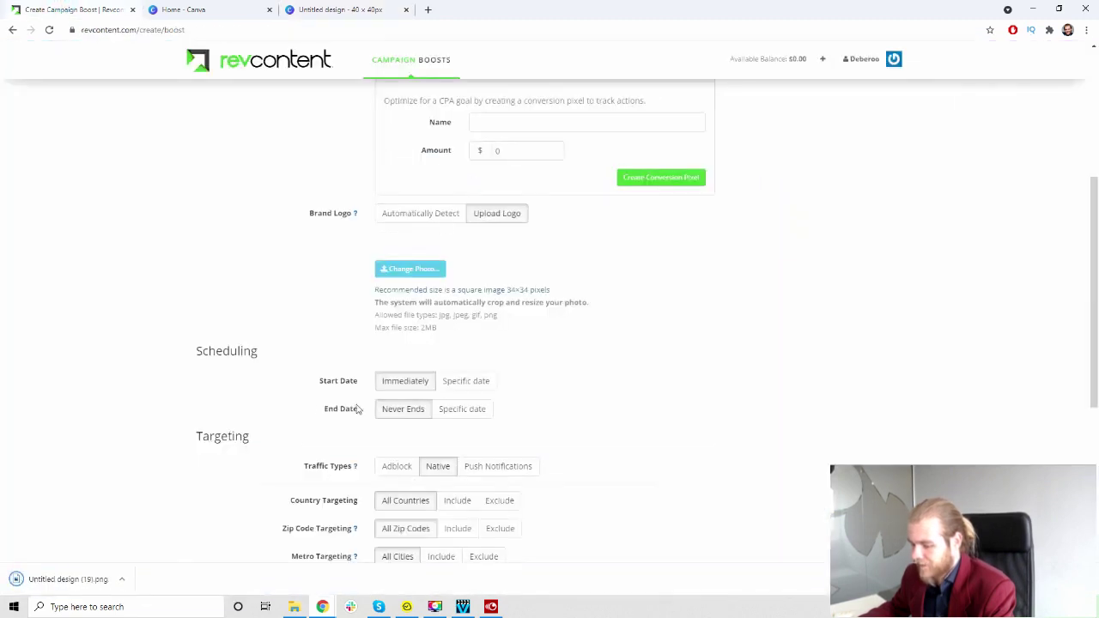
- Drop 'Untitled design (19).png' onto the Change Photo area as the brand logo
left_click_drag(69, 580, 388, 246)
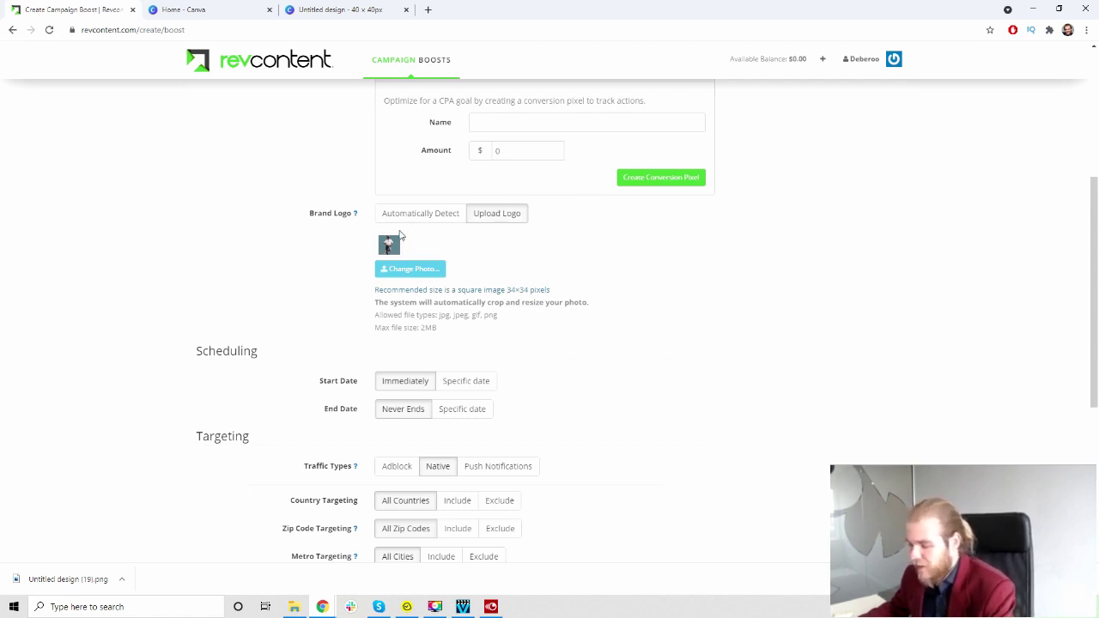
scroll(406, 245, "down", 1)
scroll(560, 176, "down", 1)
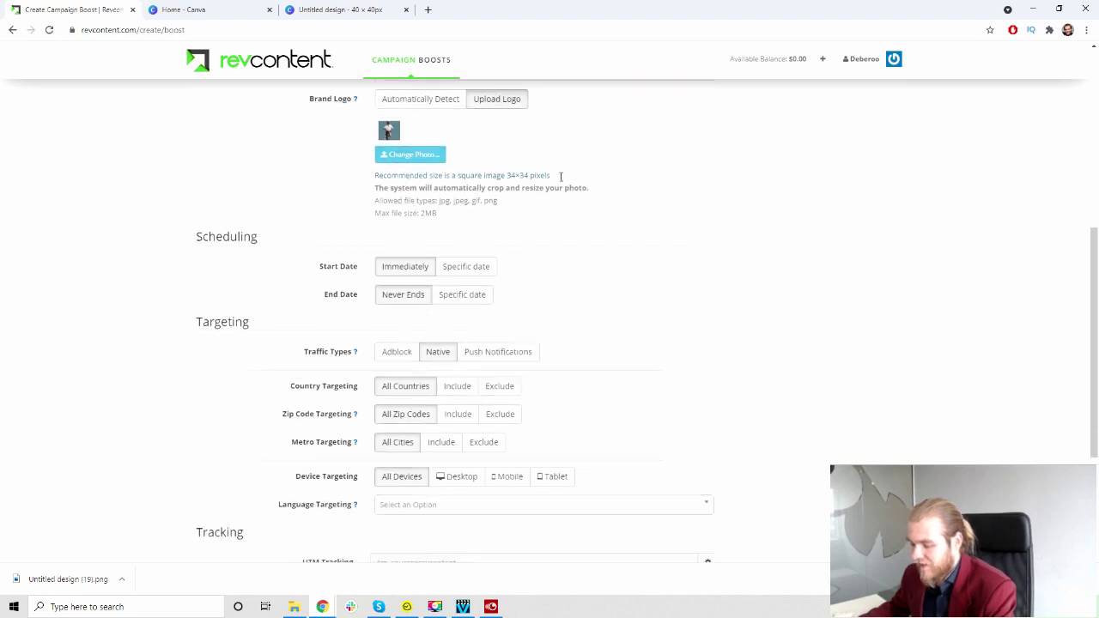
left_click_drag(197, 237, 359, 268)
left_click(309, 233)
left_click(374, 268)
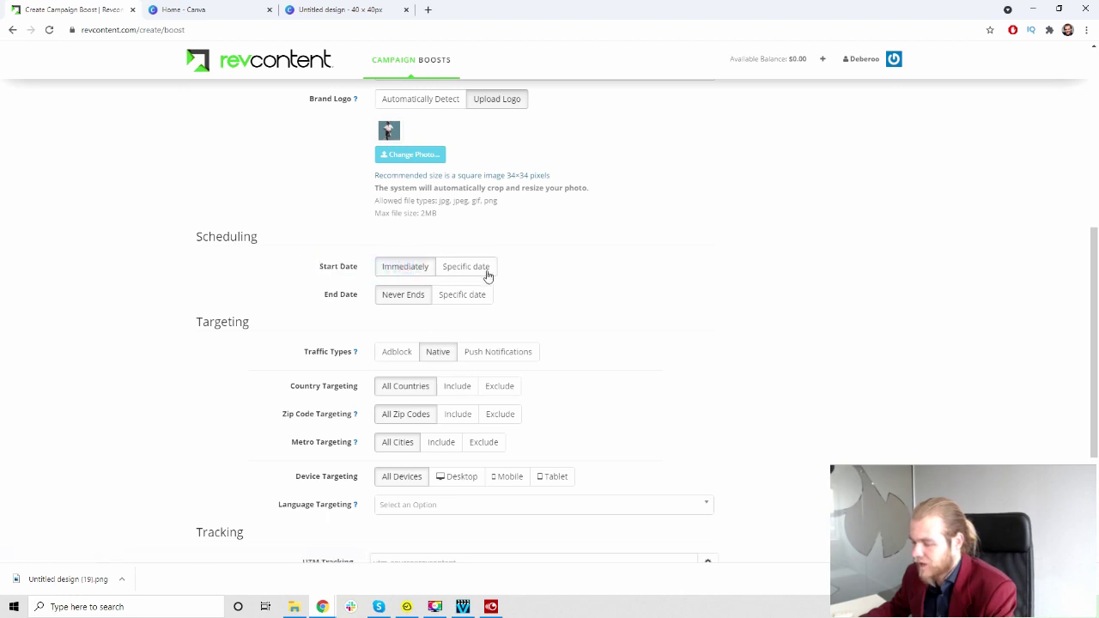
left_click(485, 271)
left_click(411, 266)
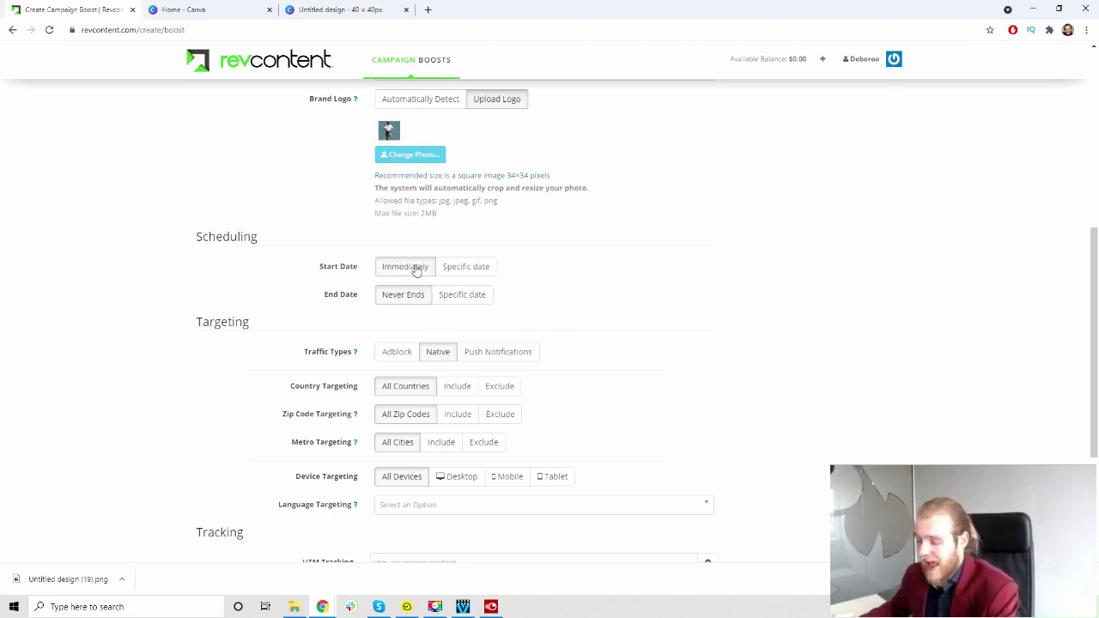
left_click(456, 270)
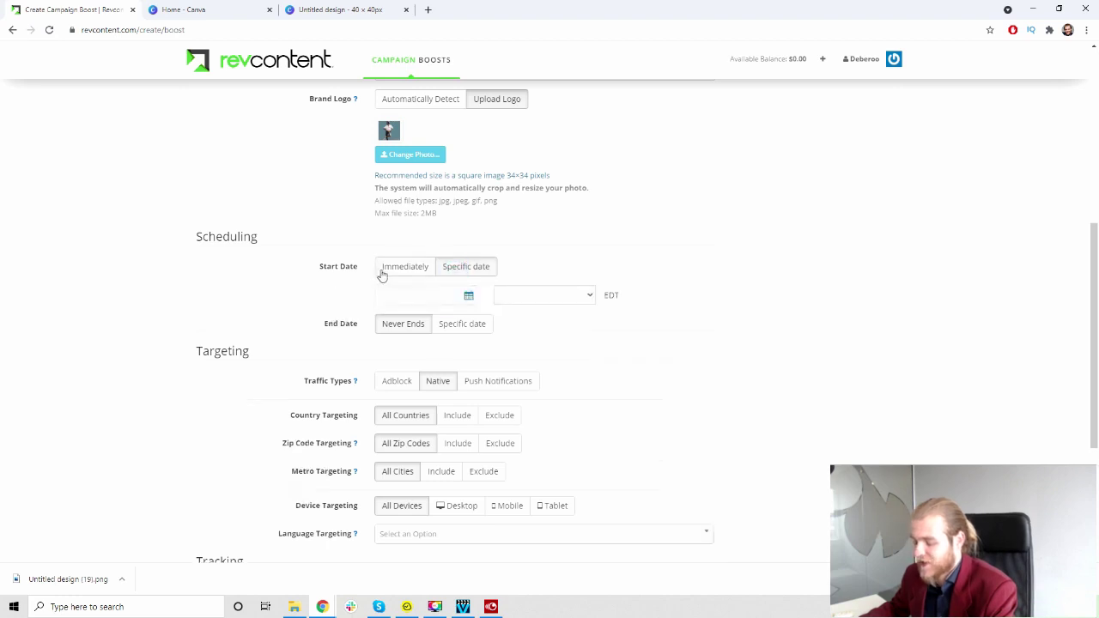
left_click(386, 271)
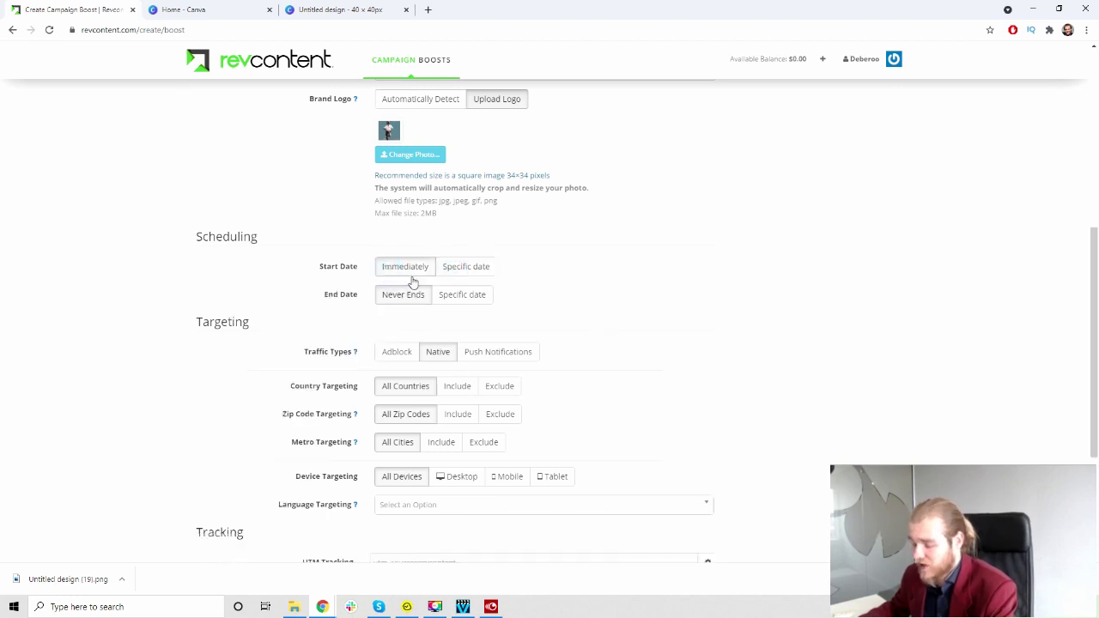
scroll(525, 252, "down", 1)
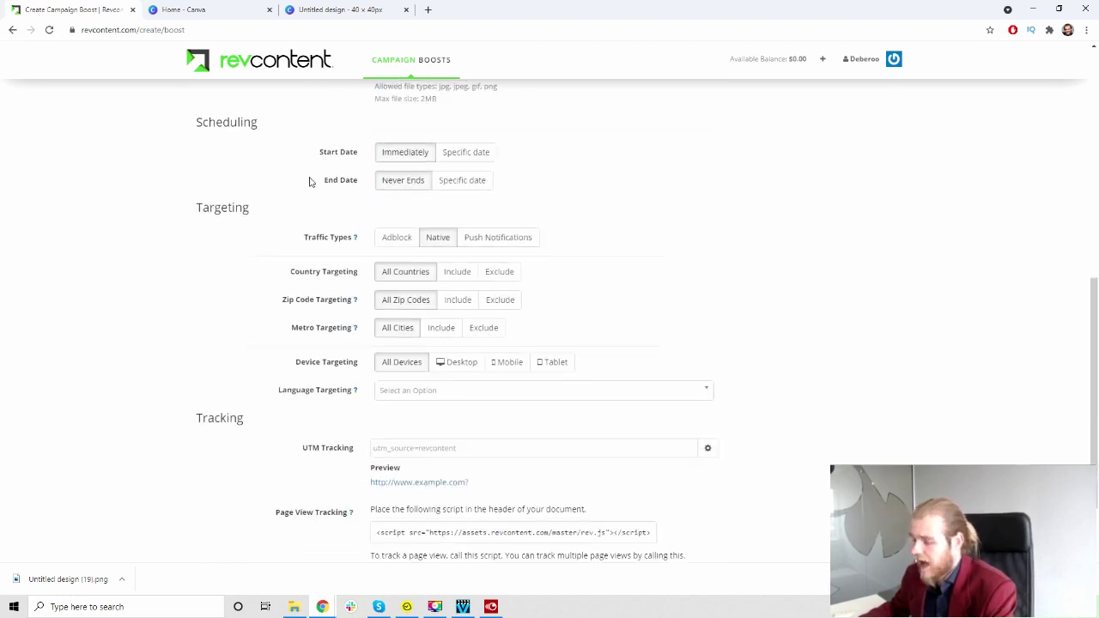
left_click_drag(309, 180, 354, 182)
left_click(411, 201)
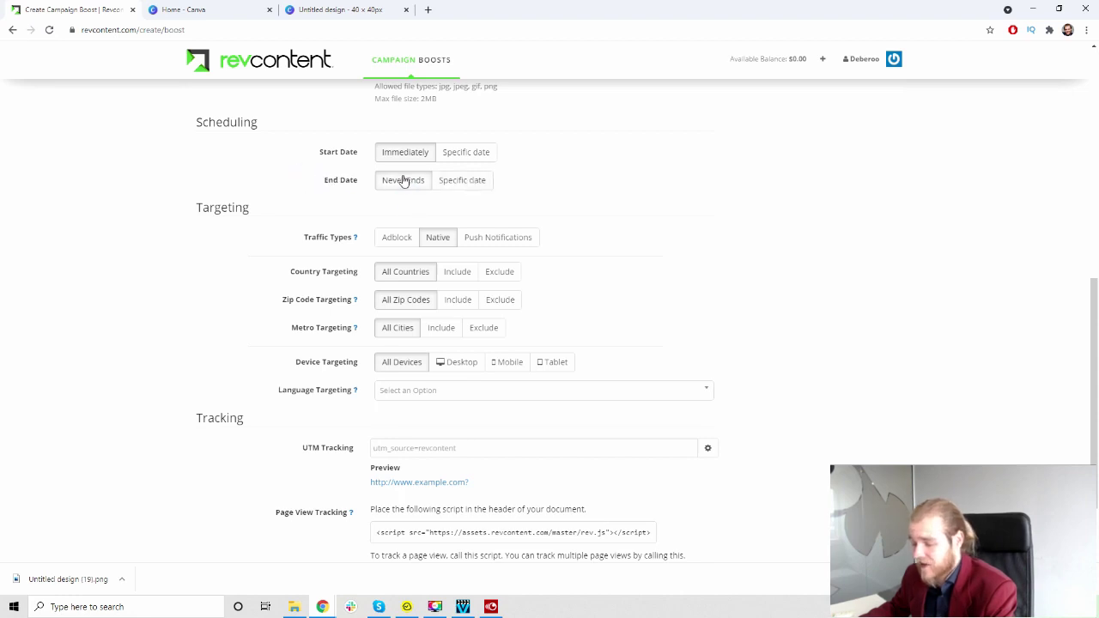
left_click(455, 184)
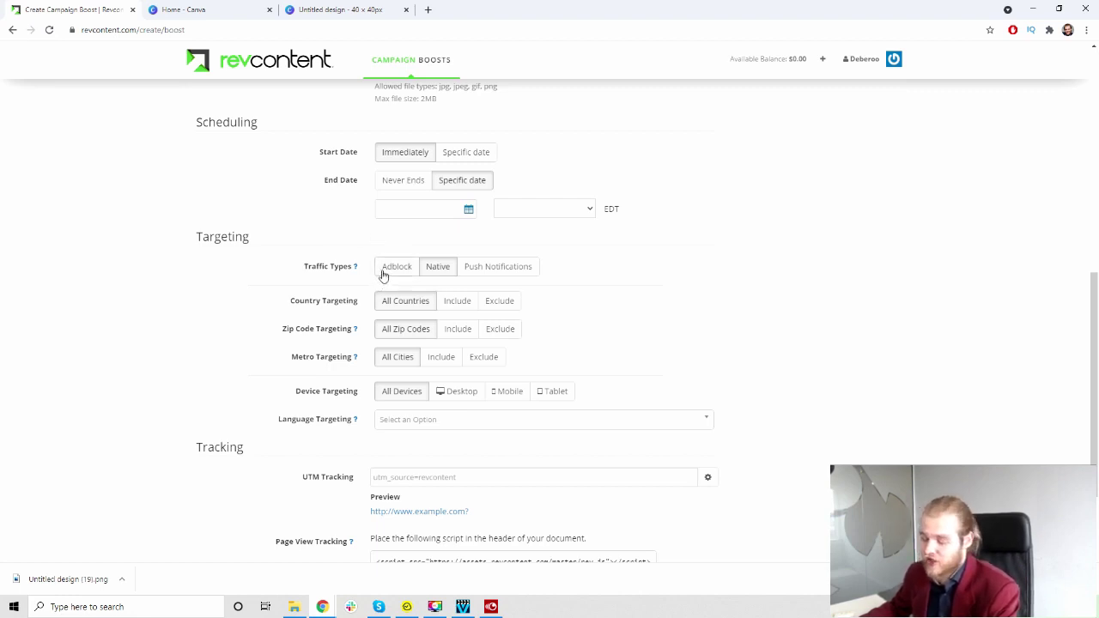
left_click(391, 180)
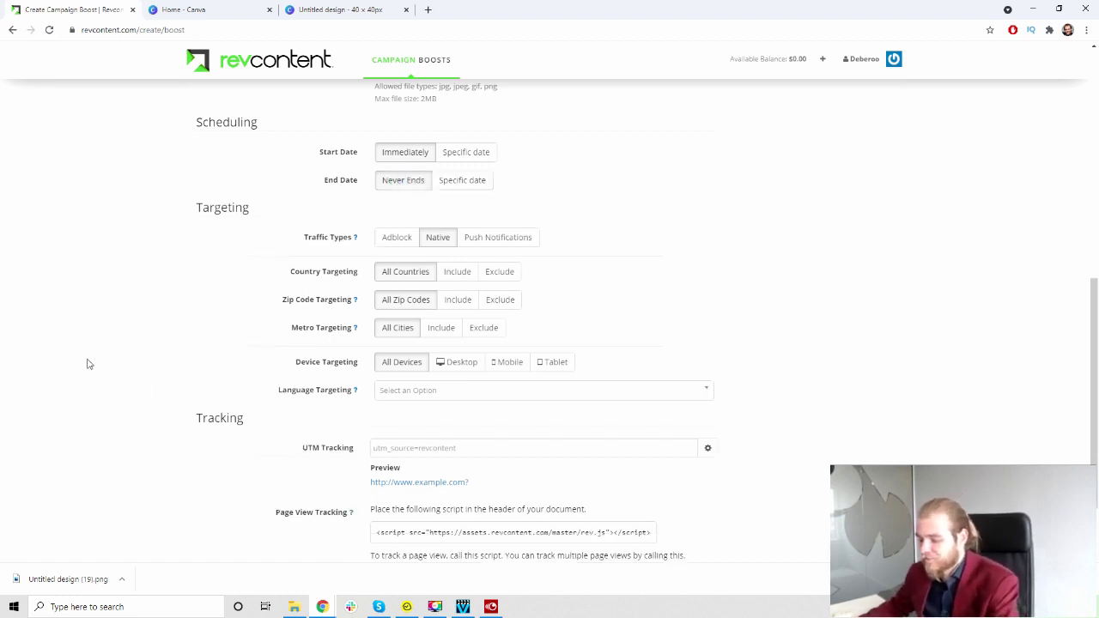
- Keep the traffic type on Native after trying Adblock and Push Notifications
scroll(179, 157, "up", 2)
scroll(167, 158, "down", 1)
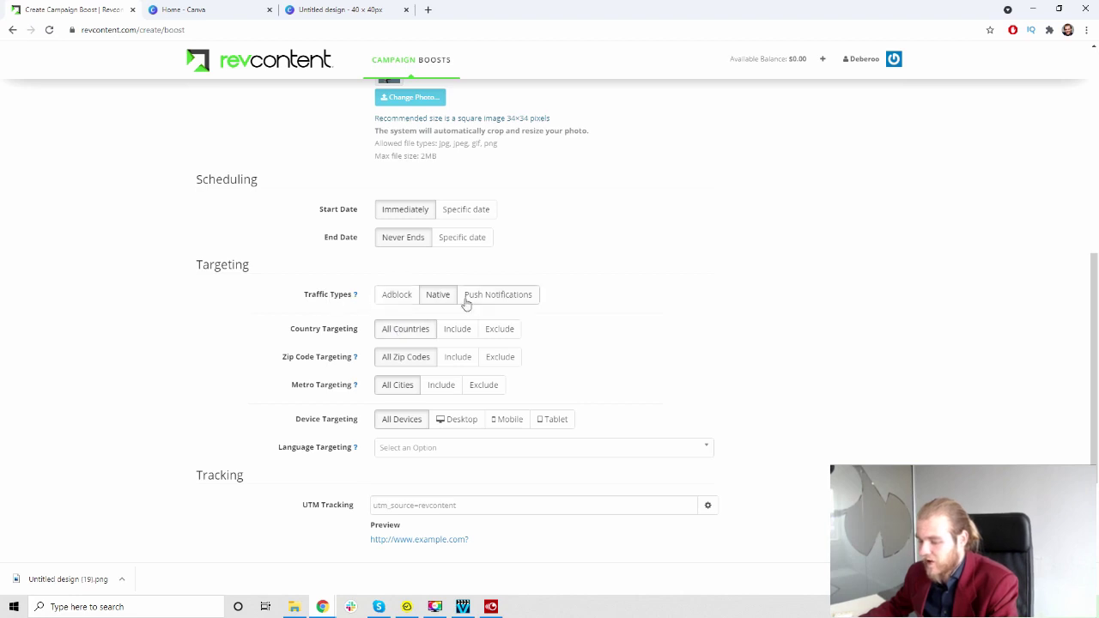
left_click(399, 296)
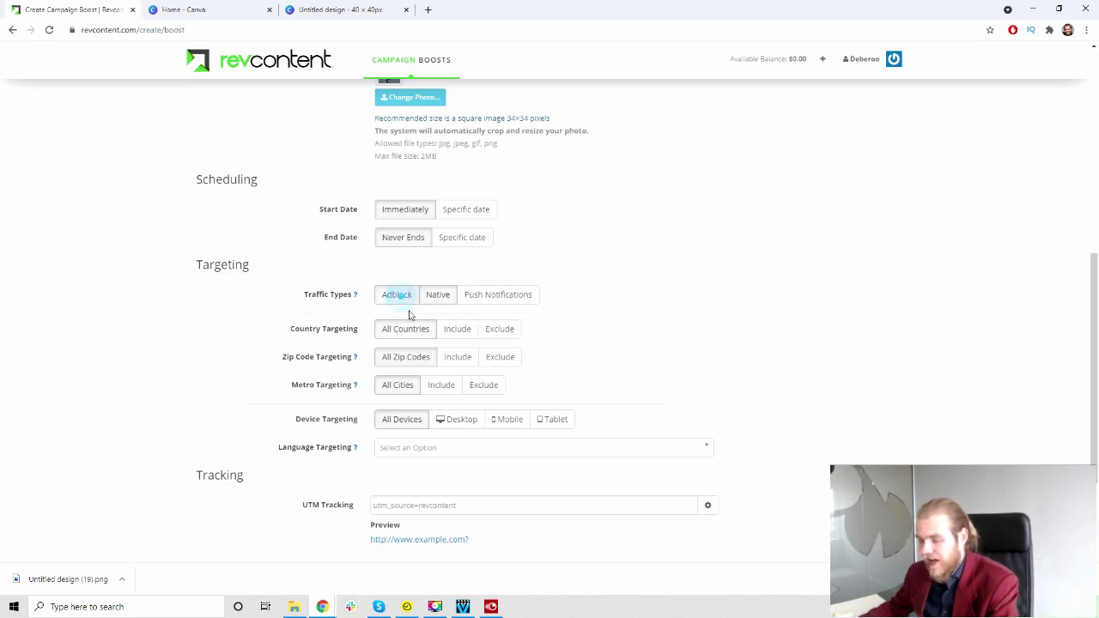
left_click(502, 296)
left_click(498, 296)
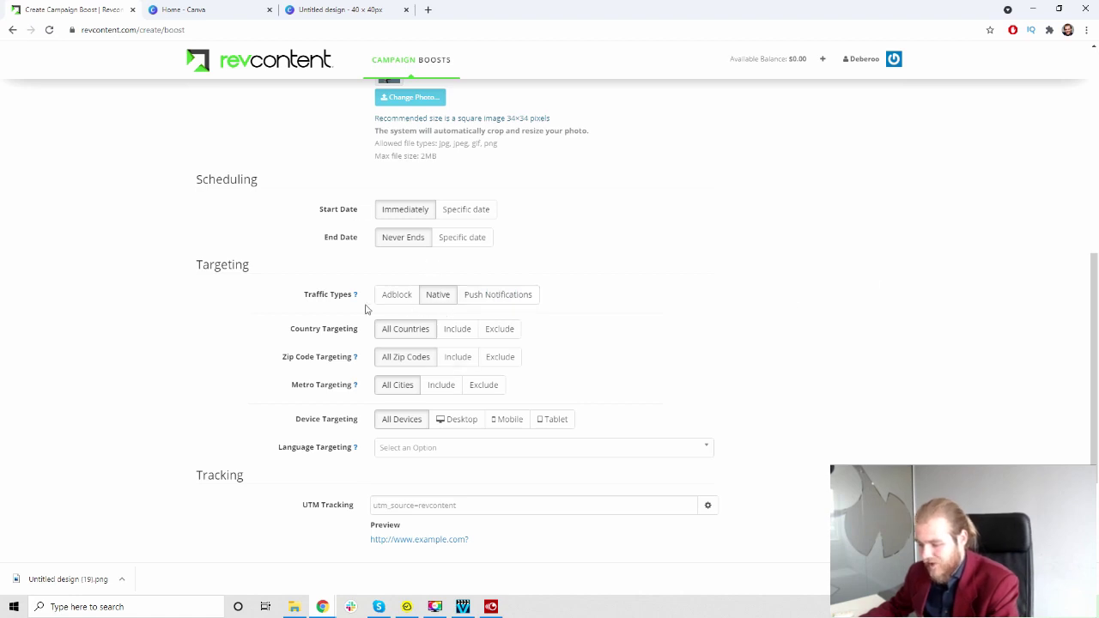
scroll(251, 305, "down", 2)
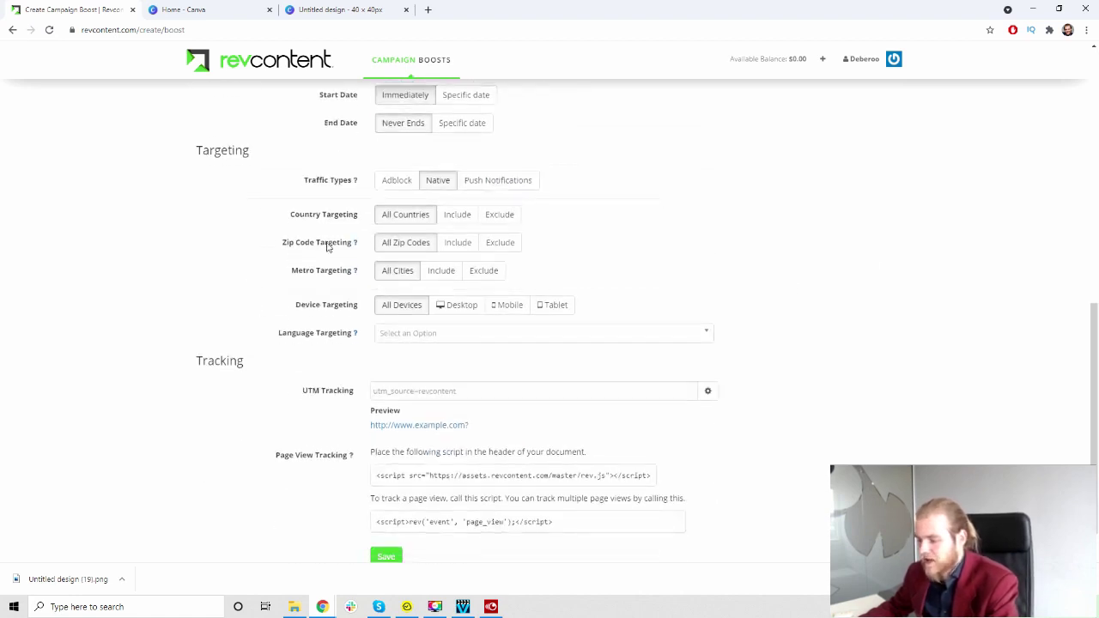
left_click_drag(295, 217, 358, 216)
left_click(349, 222)
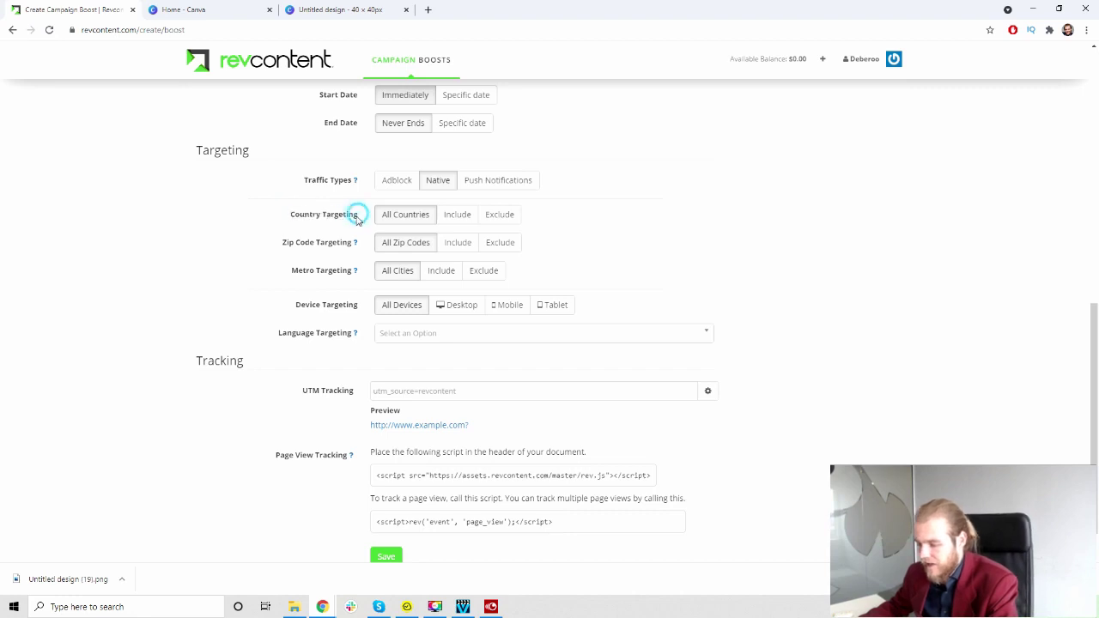
- Set country targeting to Include with Portugal as the only country
left_click(469, 227)
left_click(468, 244)
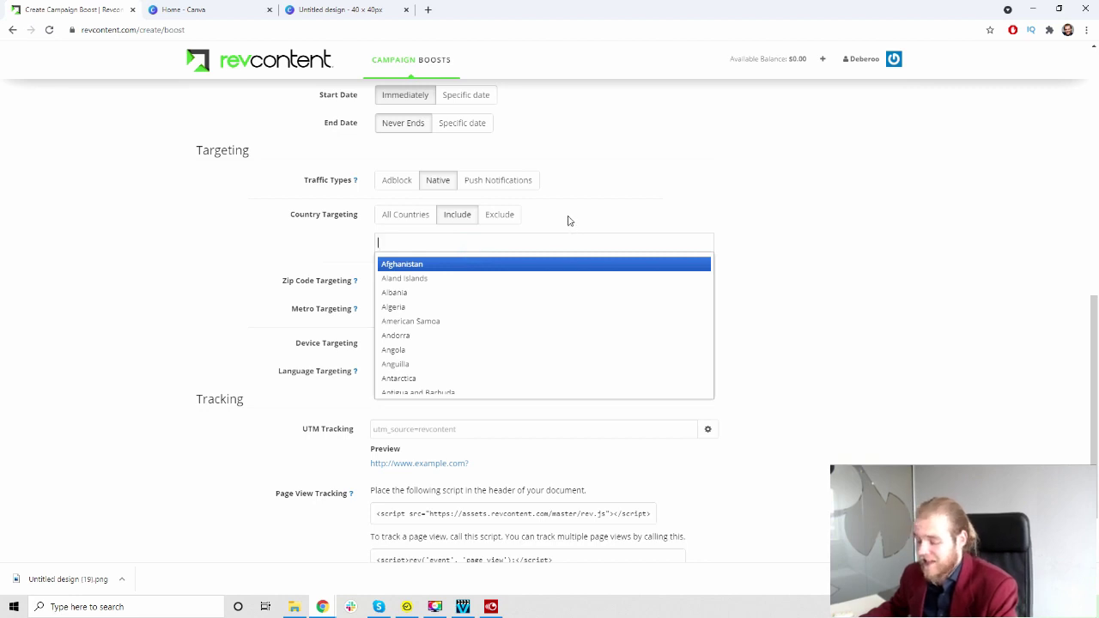
type("por")
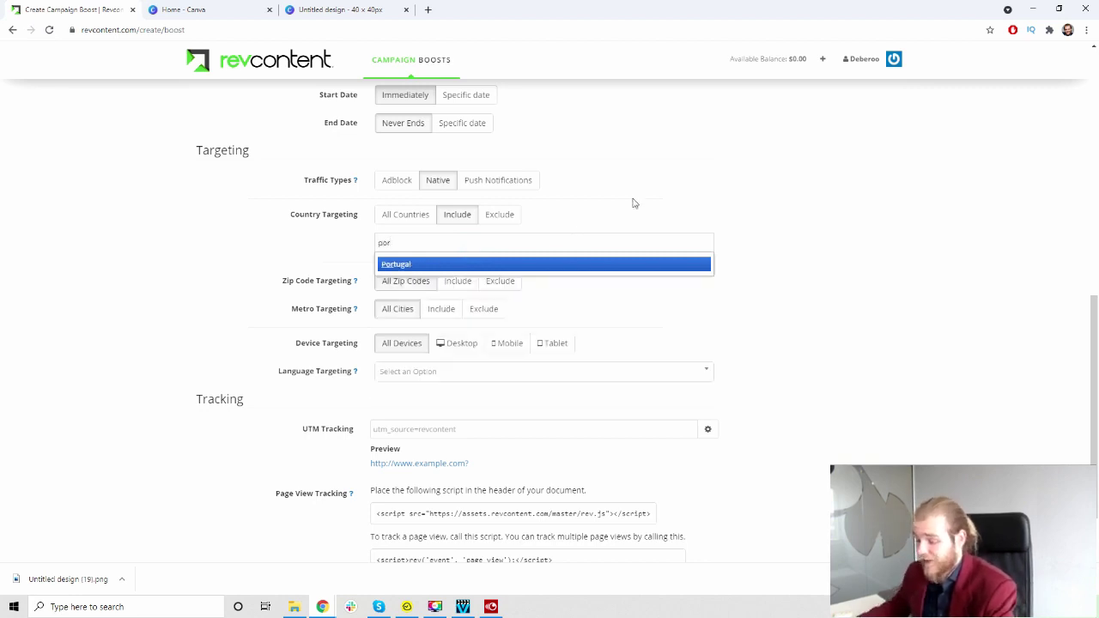
left_click(481, 264)
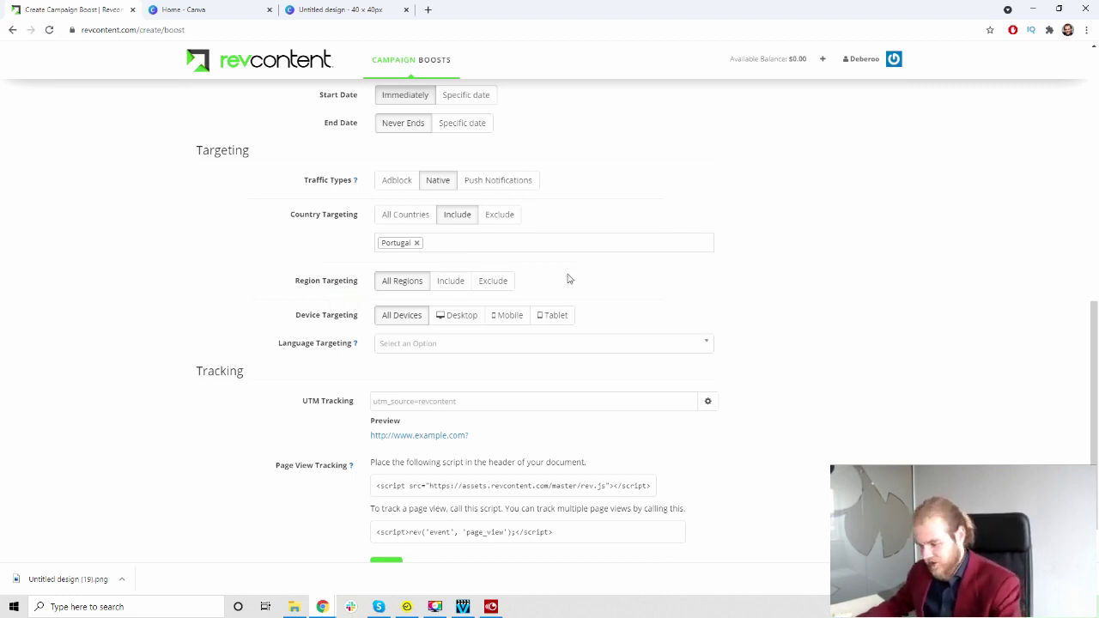
- Switch region targeting to Exclude, leaving the region list empty
left_click(466, 281)
left_click(506, 287)
left_click(483, 308)
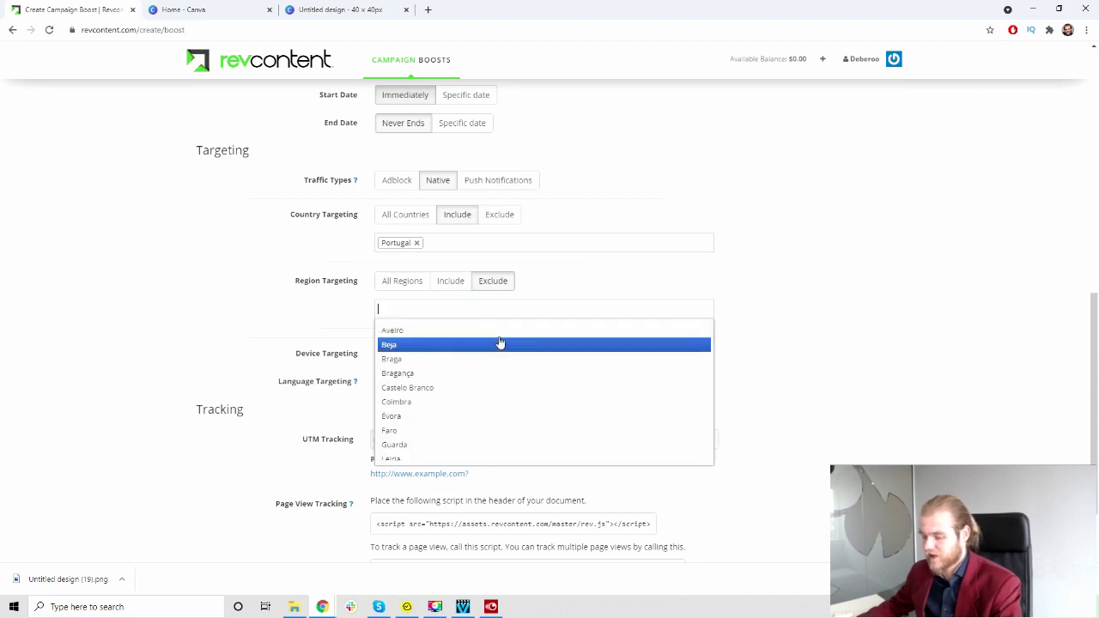
scroll(500, 343, "down", 3)
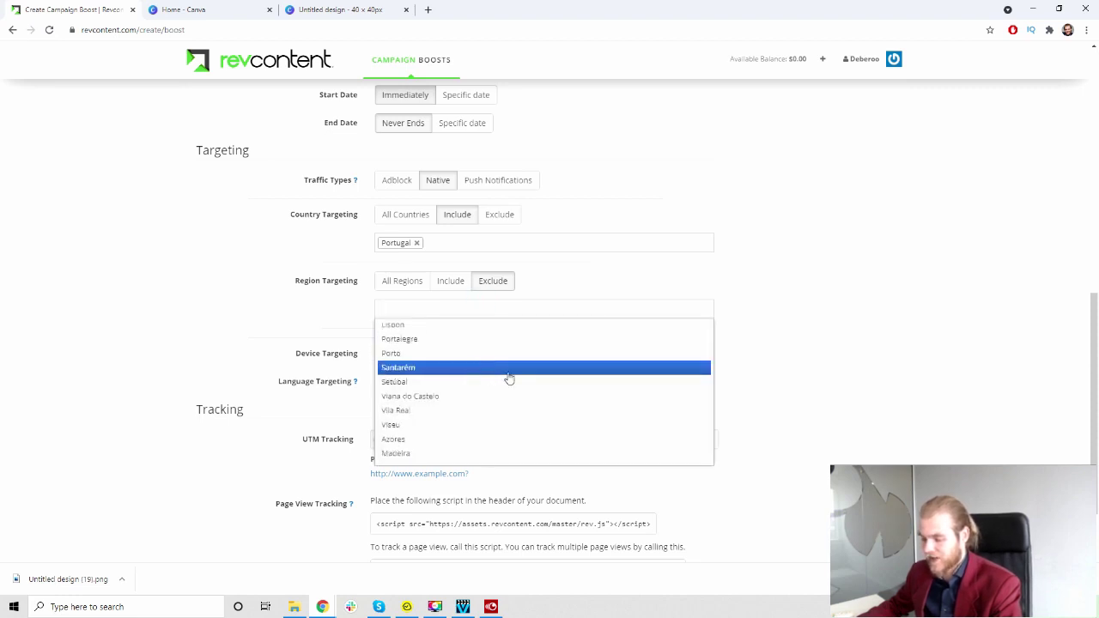
scroll(478, 432, "up", 5)
left_click(336, 304)
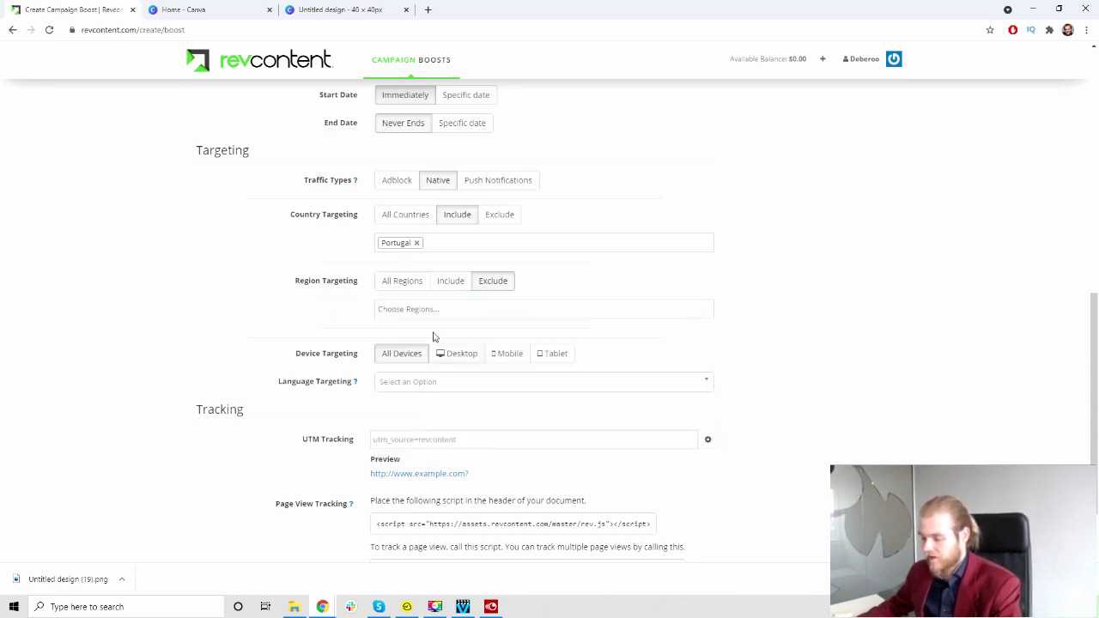
scroll(332, 298, "down", 1)
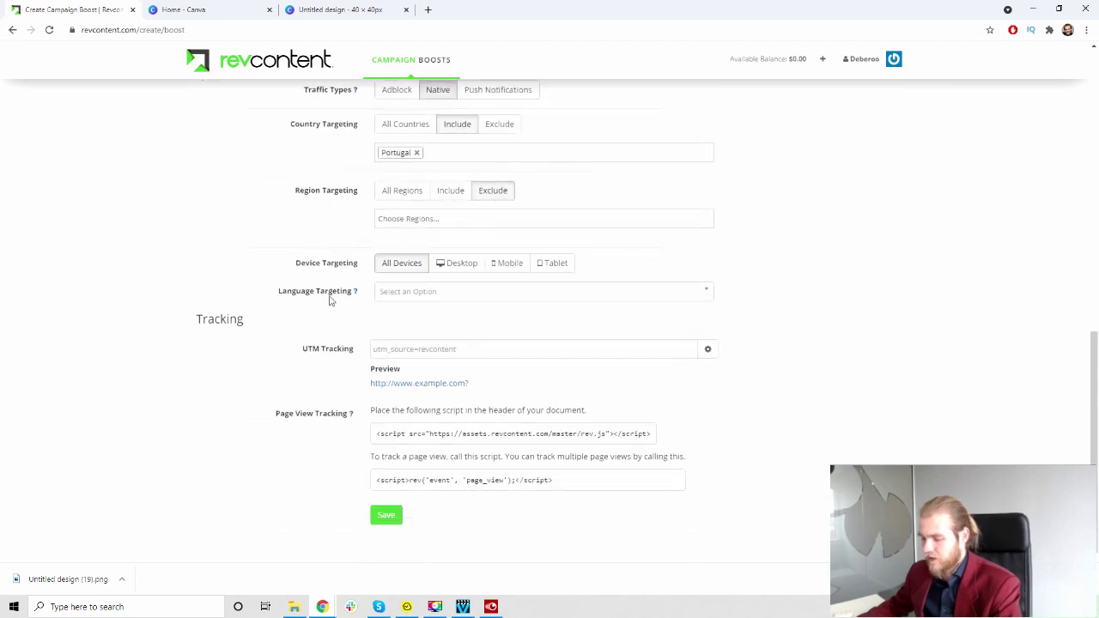
scroll(331, 299, "up", 3)
scroll(329, 295, "down", 2)
scroll(332, 295, "down", 3)
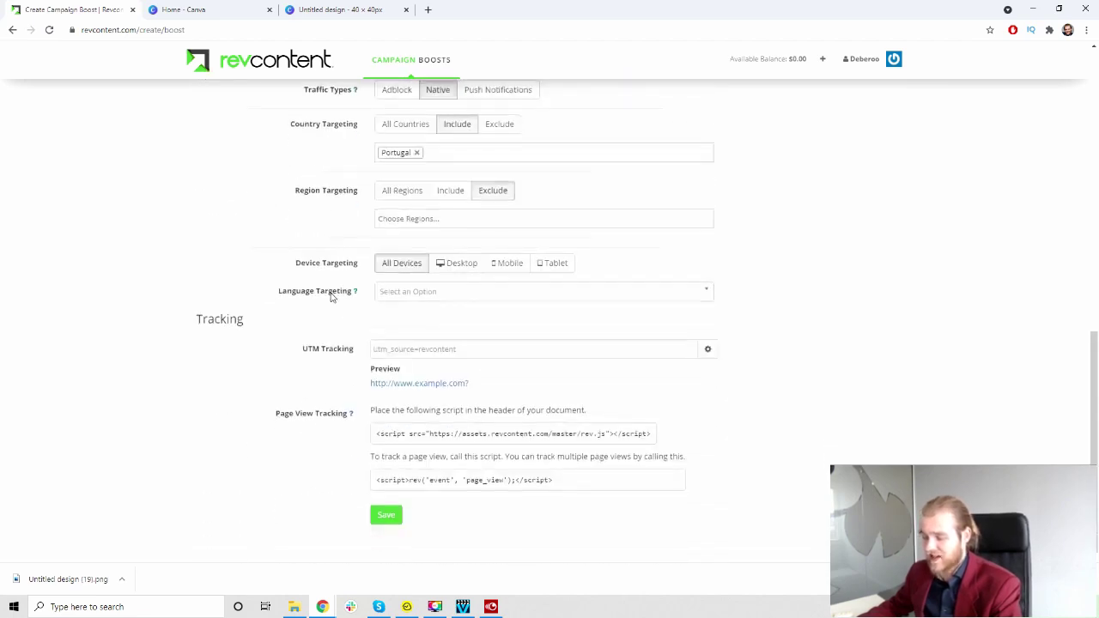
scroll(333, 295, "up", 3)
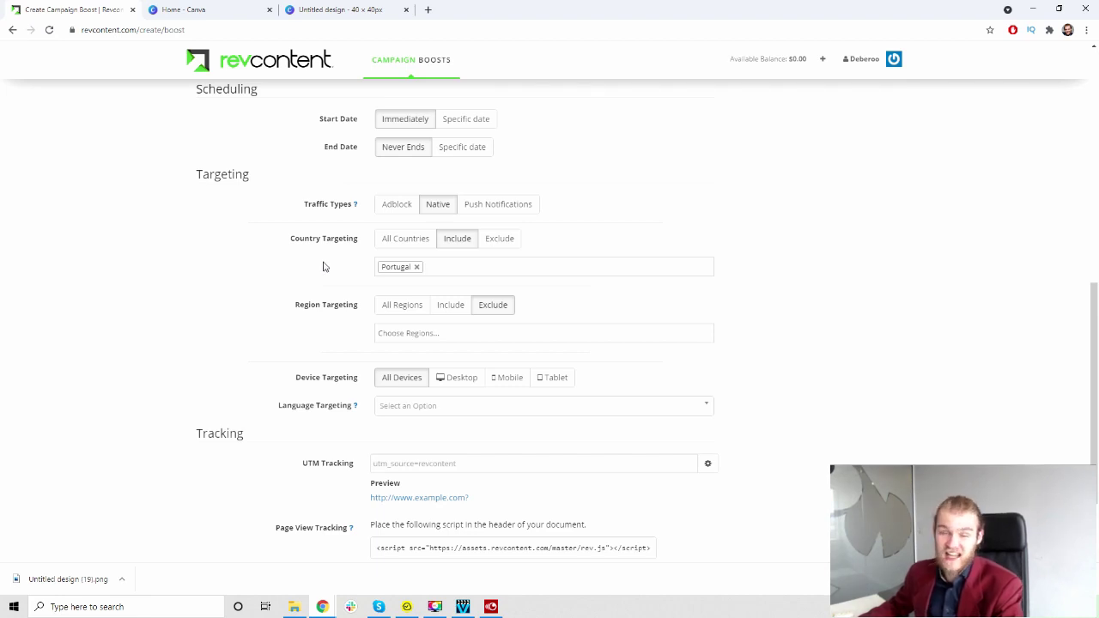
scroll(323, 279, "down", 2)
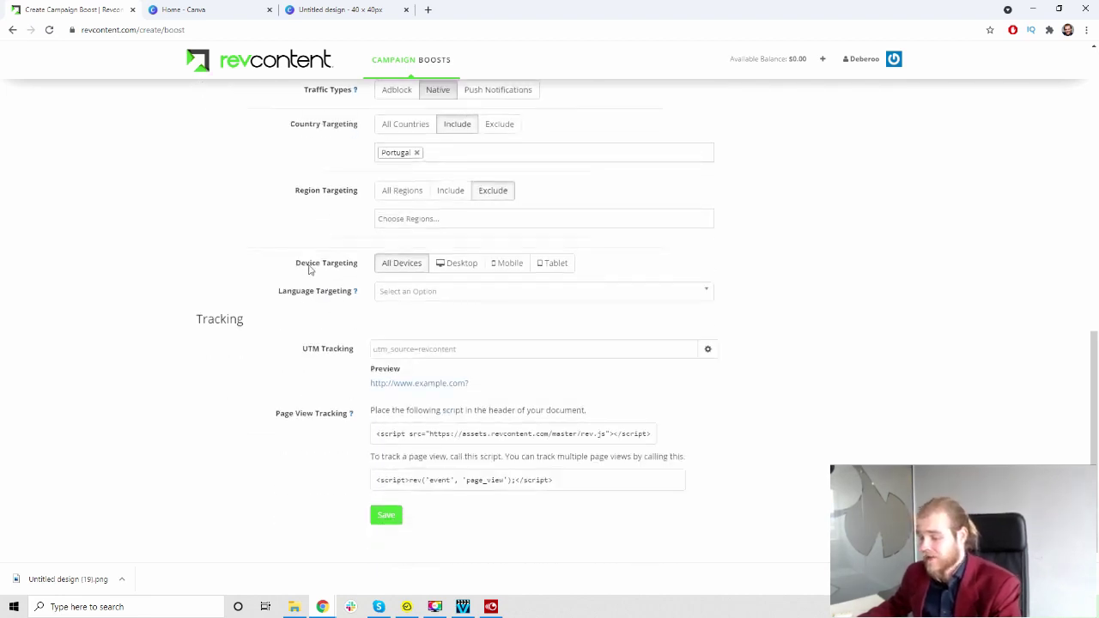
left_click_drag(295, 265, 352, 267)
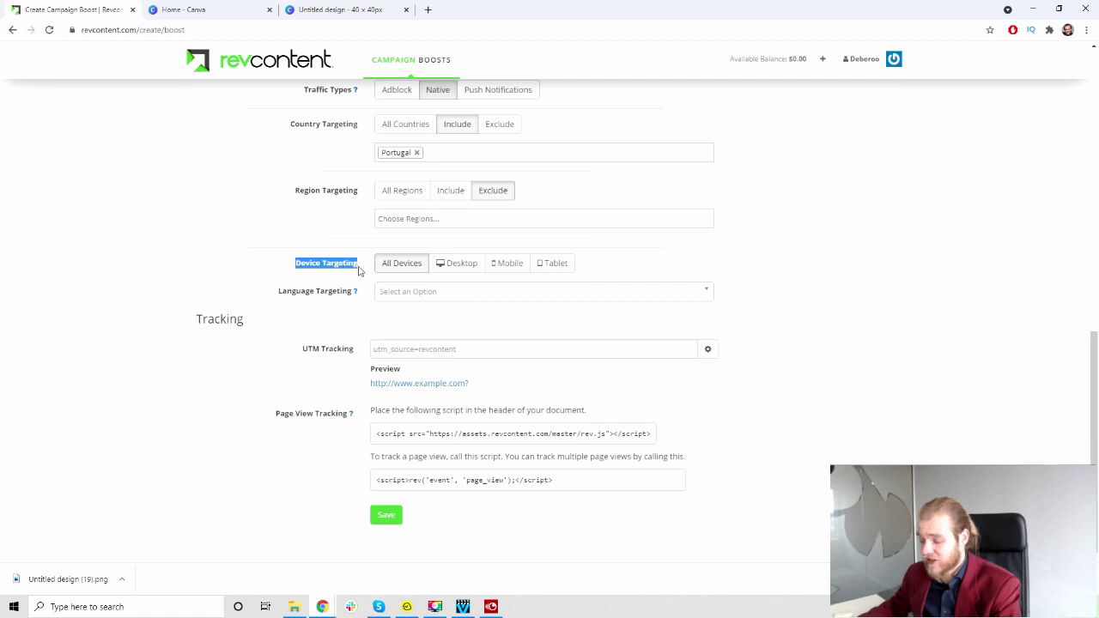
- Target Desktop devices only, covering all desktop operating systems
left_click(317, 284)
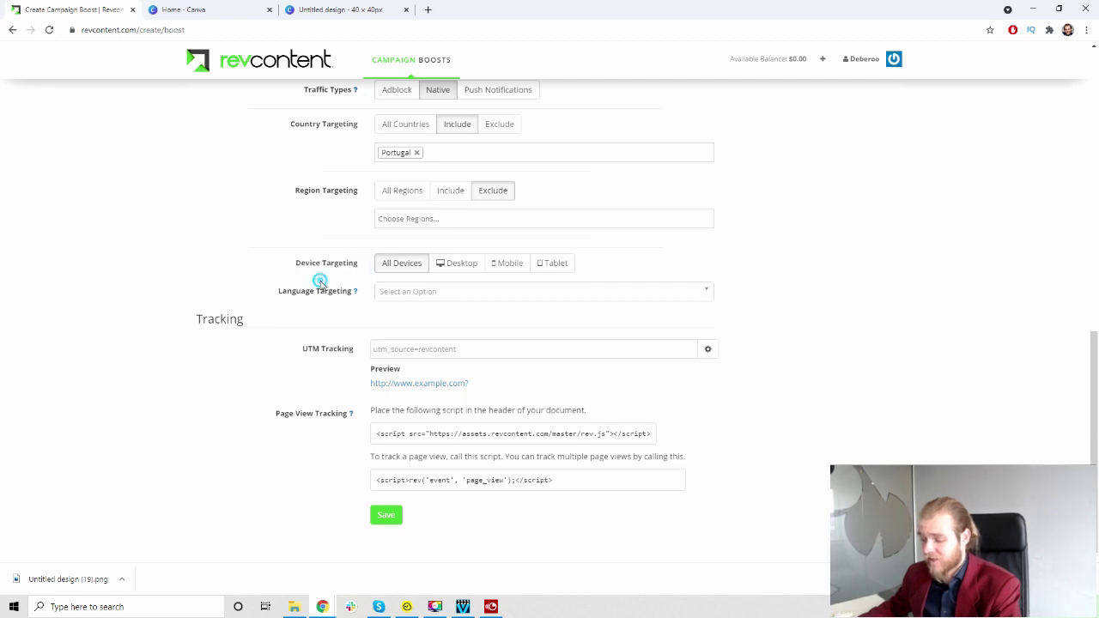
left_click(460, 264)
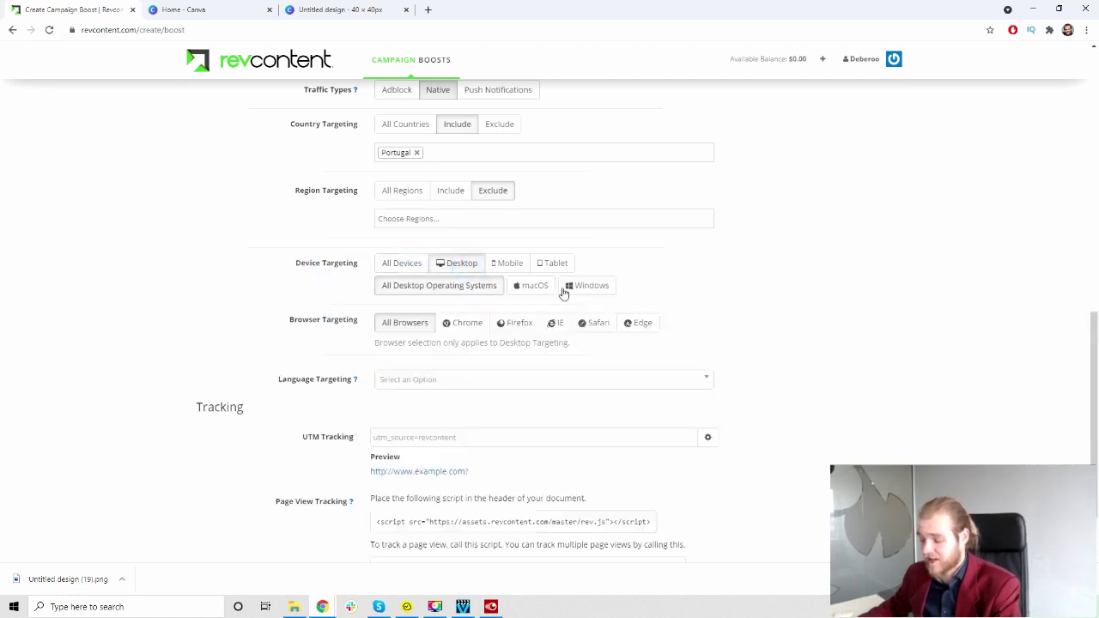
left_click(499, 263)
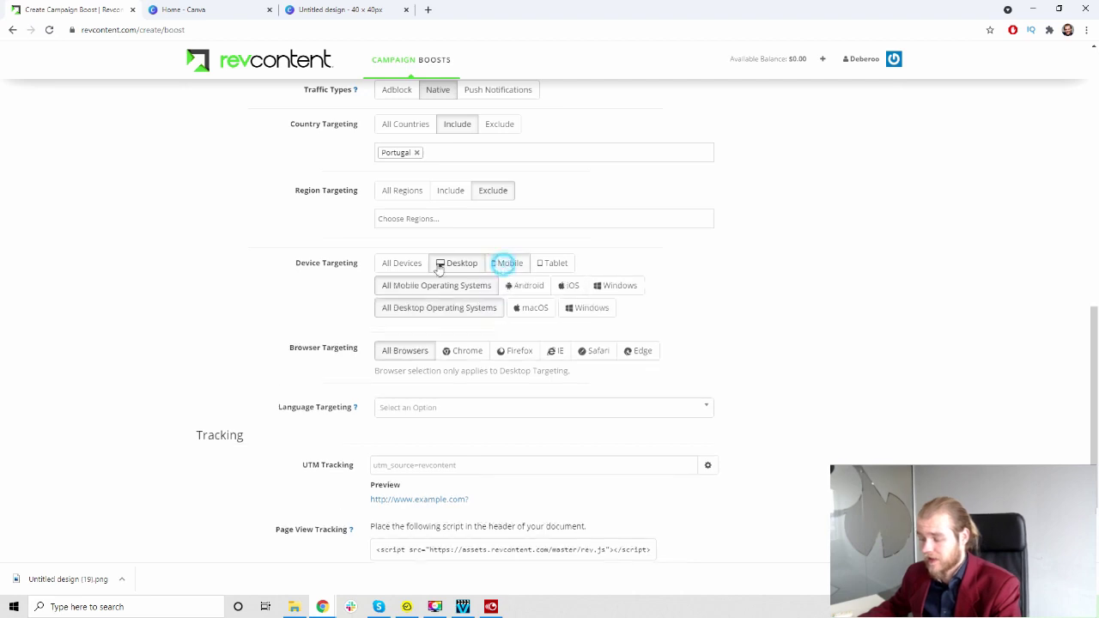
left_click(452, 264)
left_click(456, 260)
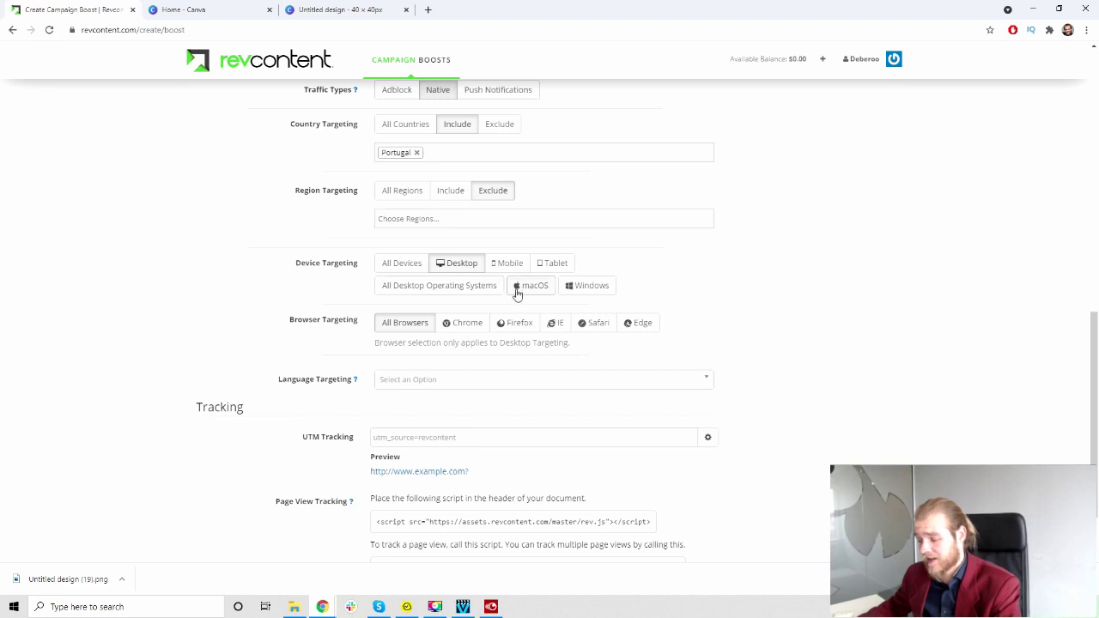
left_click(572, 296)
left_click(489, 290)
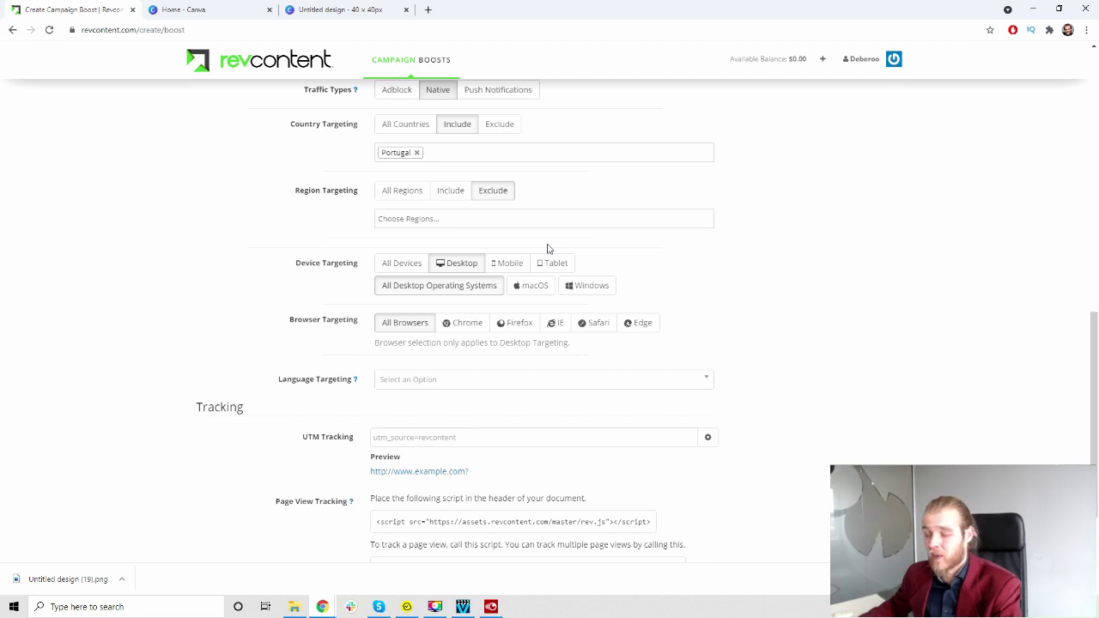
- Open the Language Targeting dropdown to show the available languages
scroll(550, 251, "down", 2)
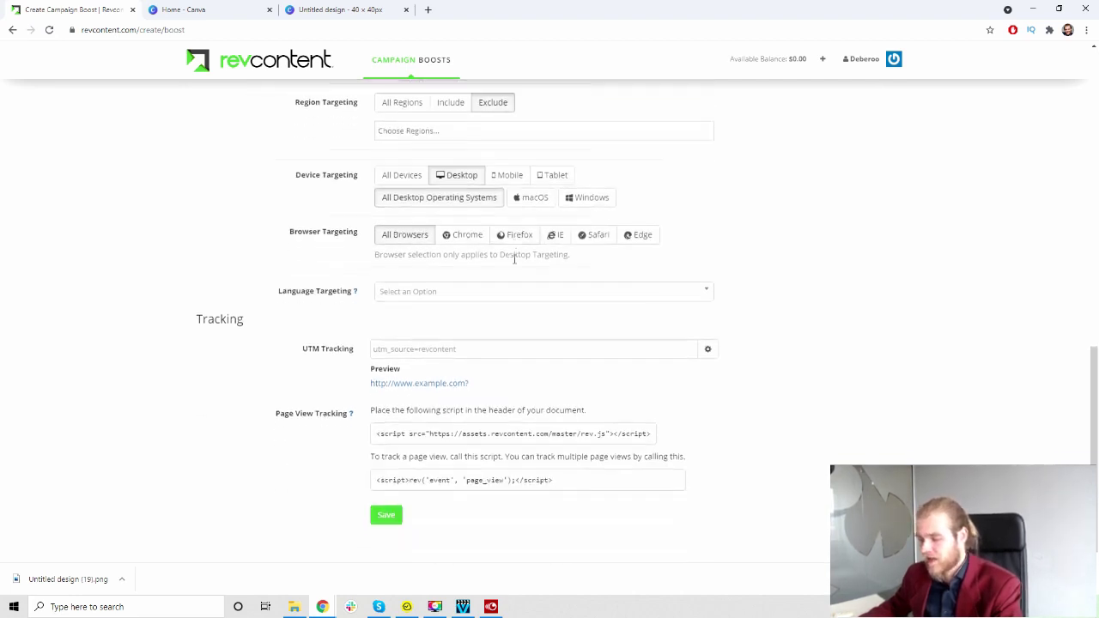
scroll(412, 258, "down", 1)
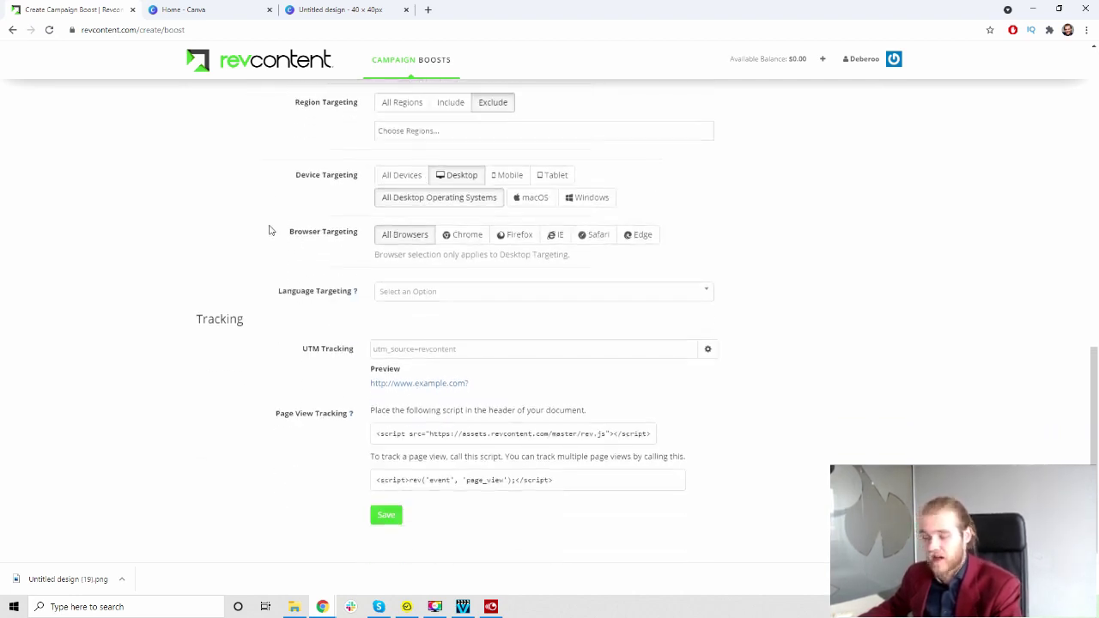
left_click_drag(272, 231, 358, 240)
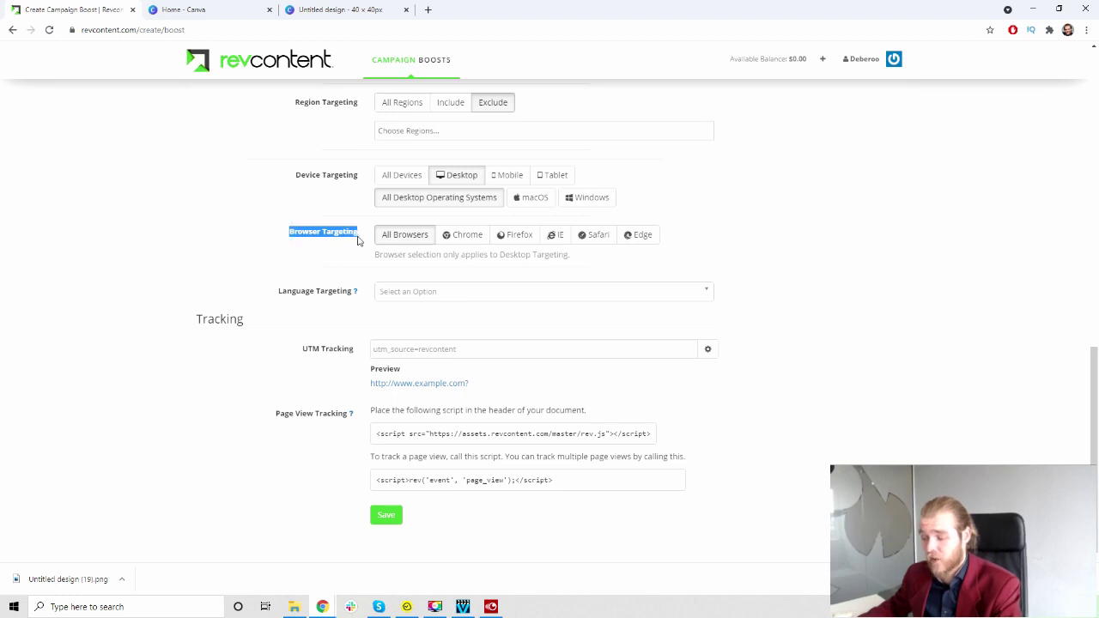
left_click(359, 241)
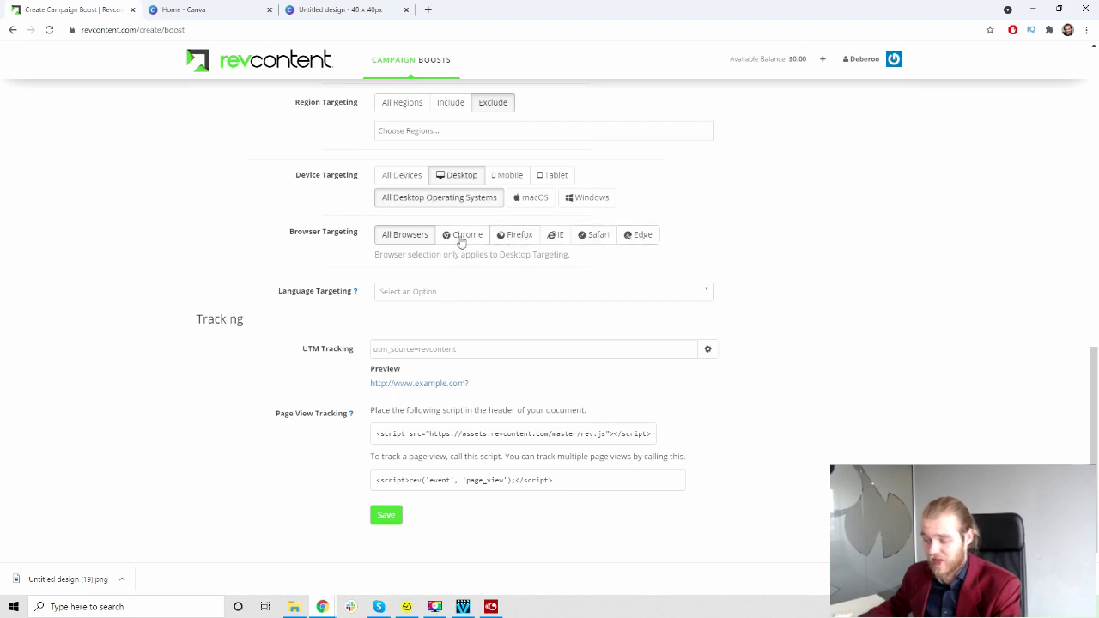
left_click(442, 299)
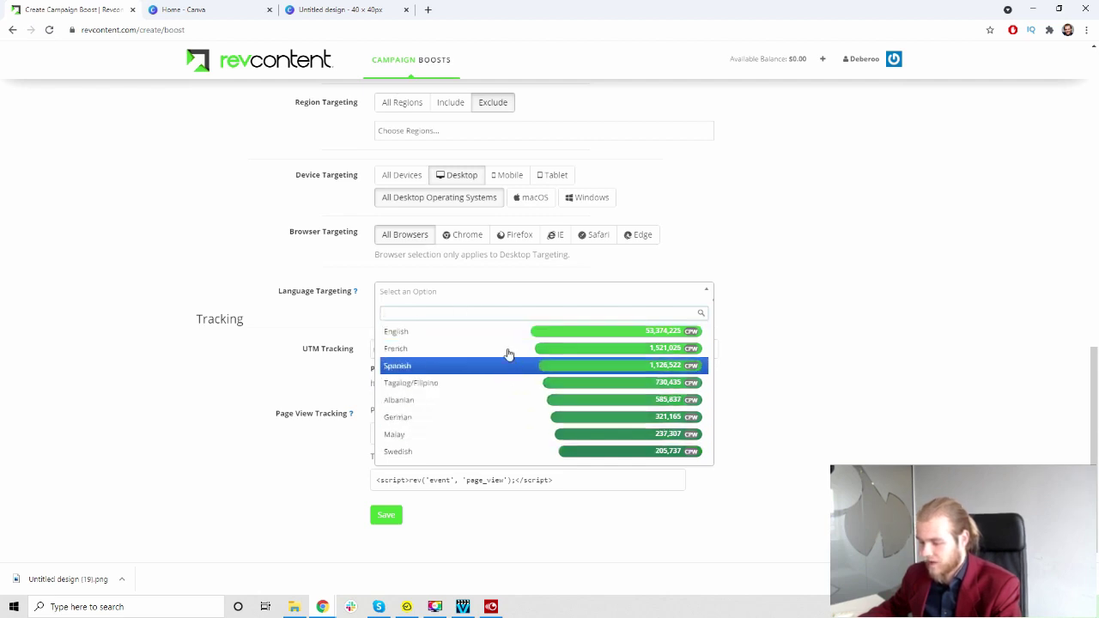
- Select Portuguese from the Language Targeting list
scroll(507, 344, "down", 5)
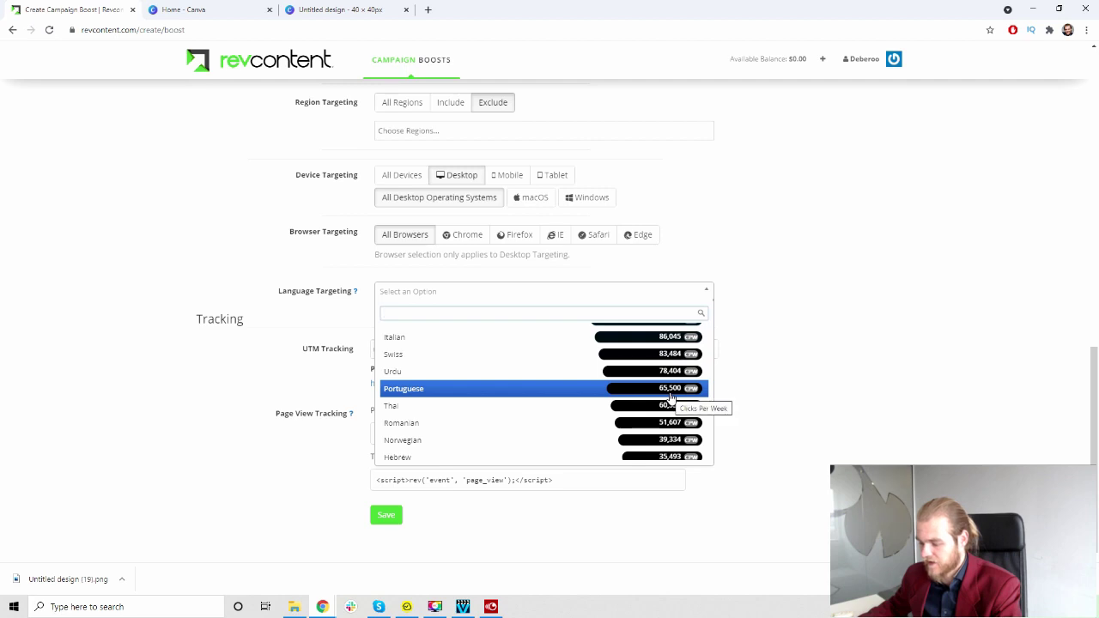
scroll(670, 397, "up", 5)
scroll(687, 345, "down", 5)
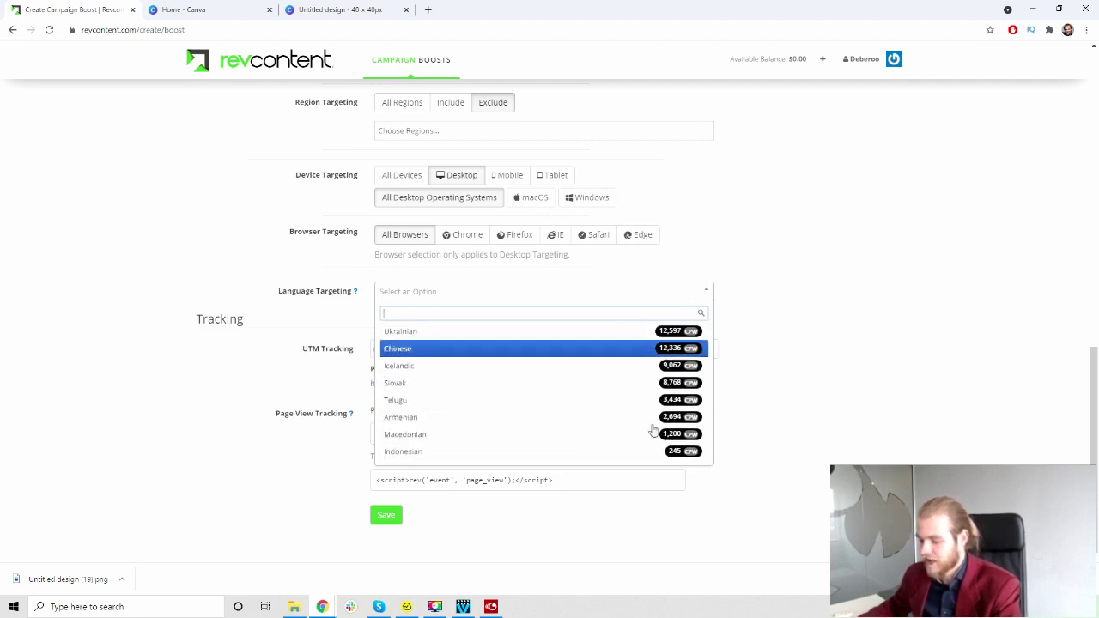
scroll(474, 482, "up", 4)
scroll(819, 394, "down", 4)
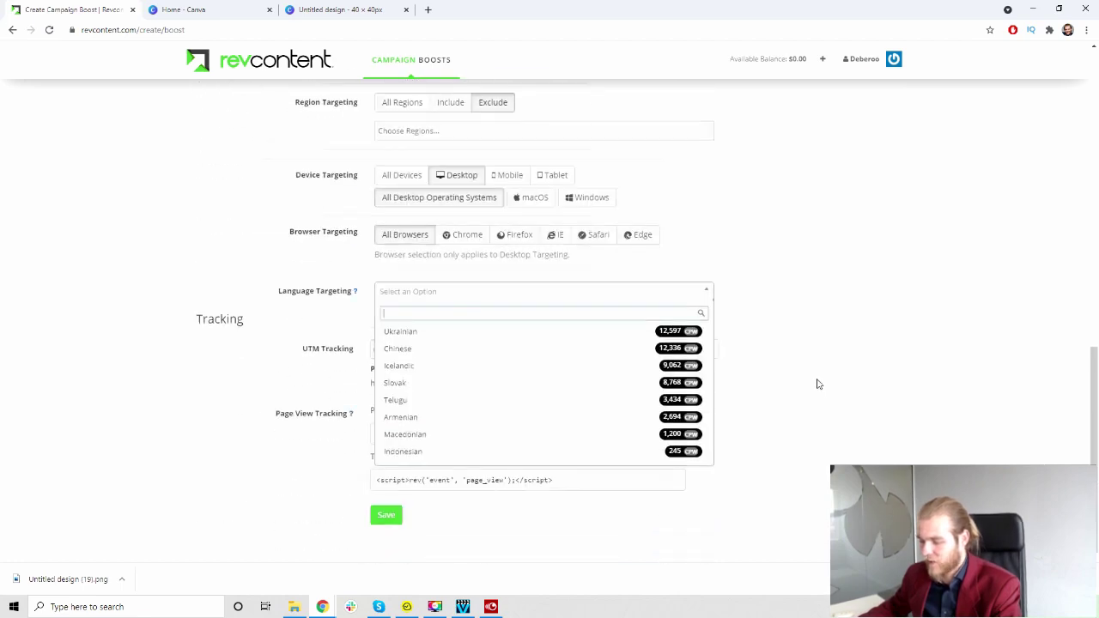
scroll(581, 425, "up", 6)
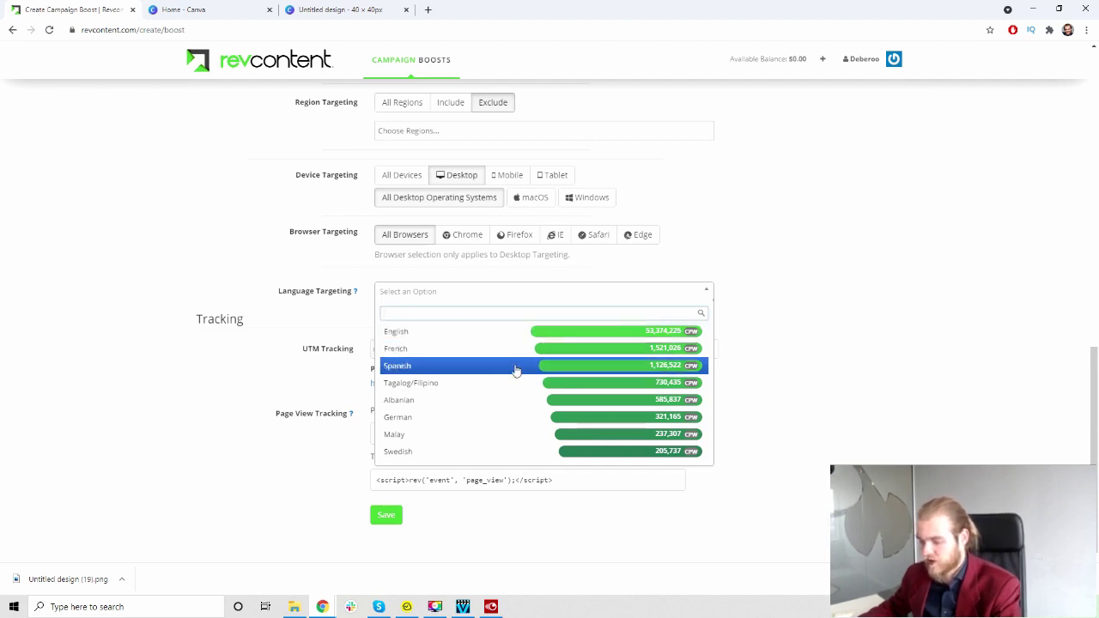
scroll(515, 363, "down", 5)
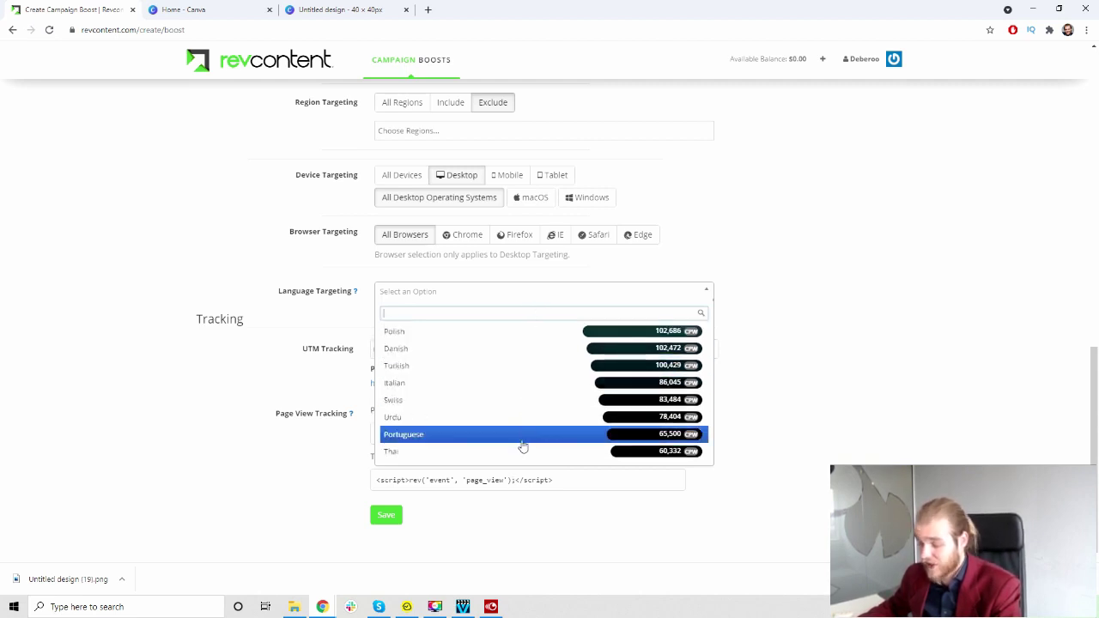
left_click(515, 436)
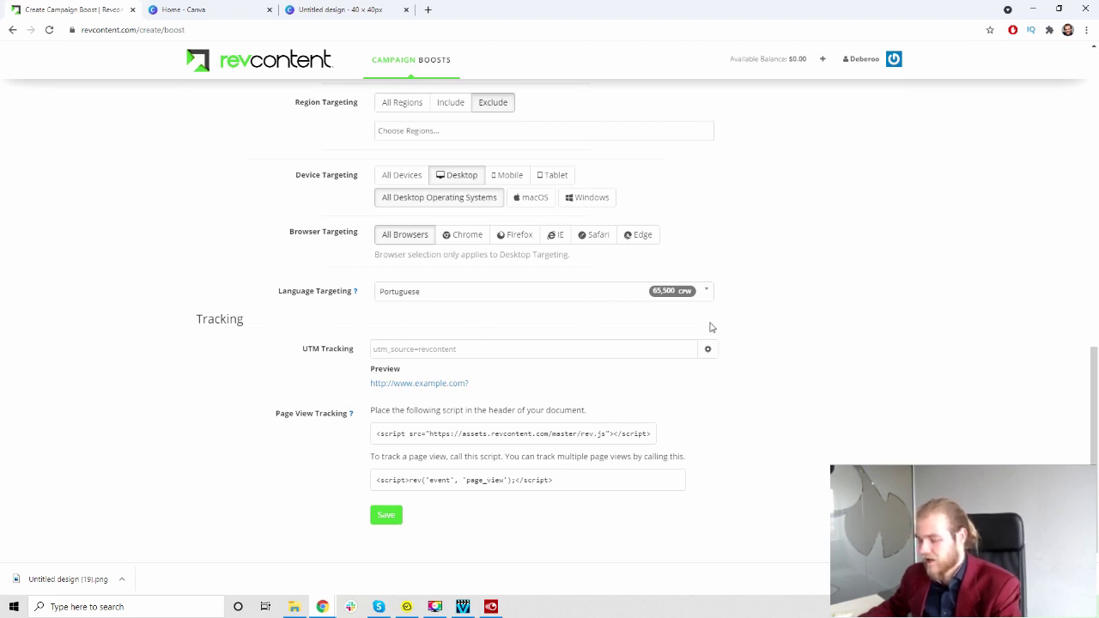
- Reopen the language dropdown and browse the other available languages
left_click(592, 295)
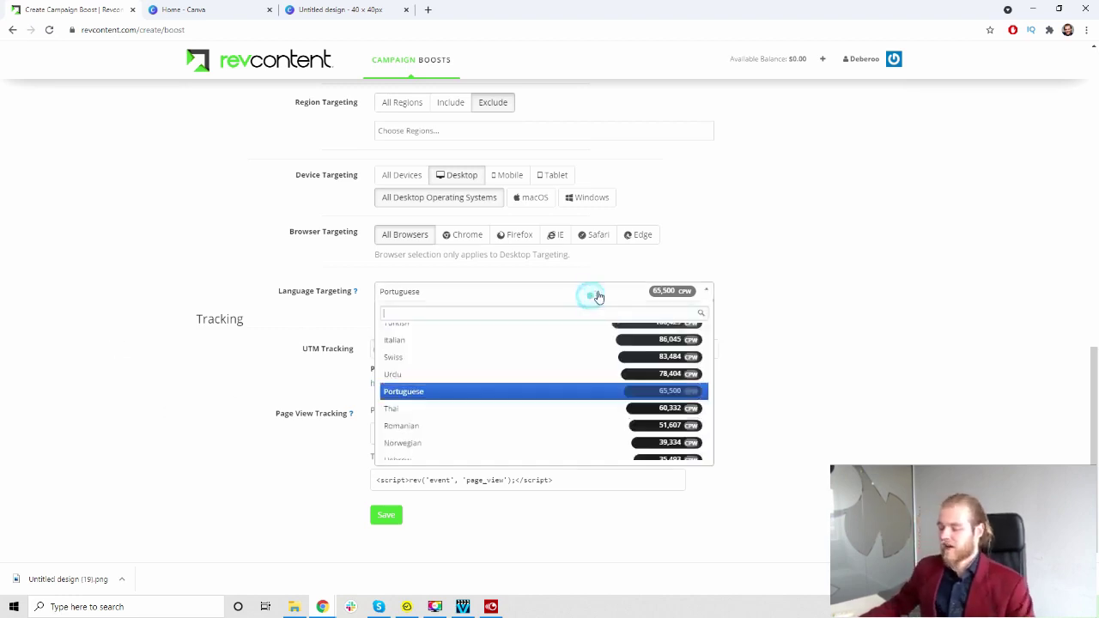
scroll(460, 416, "up", 3)
scroll(457, 414, "up", 2)
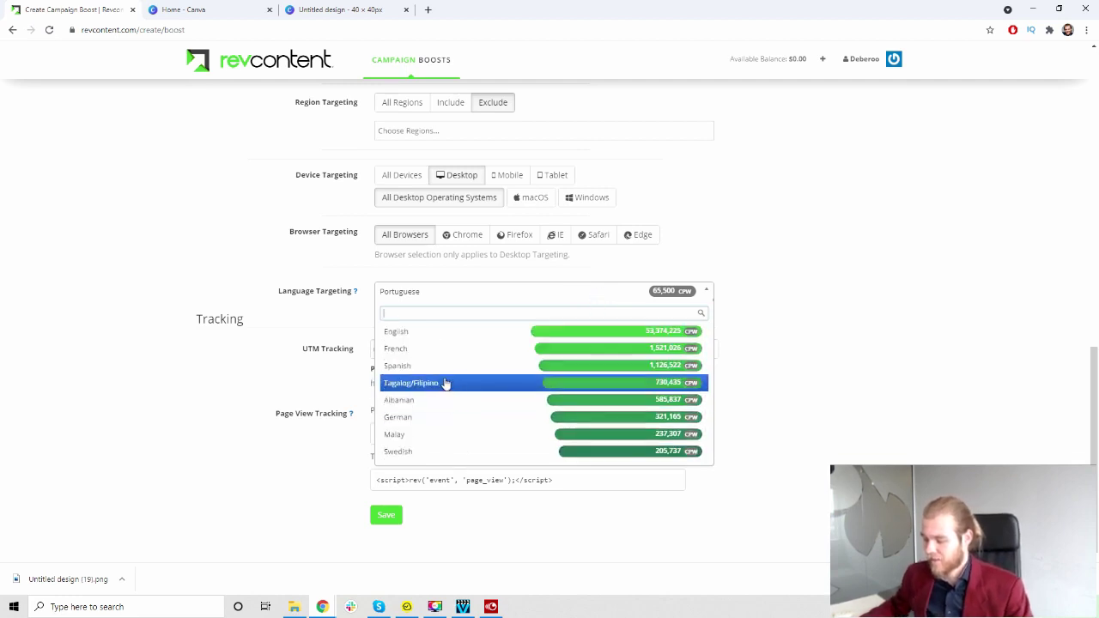
scroll(446, 385, "down", 4)
scroll(444, 382, "down", 3)
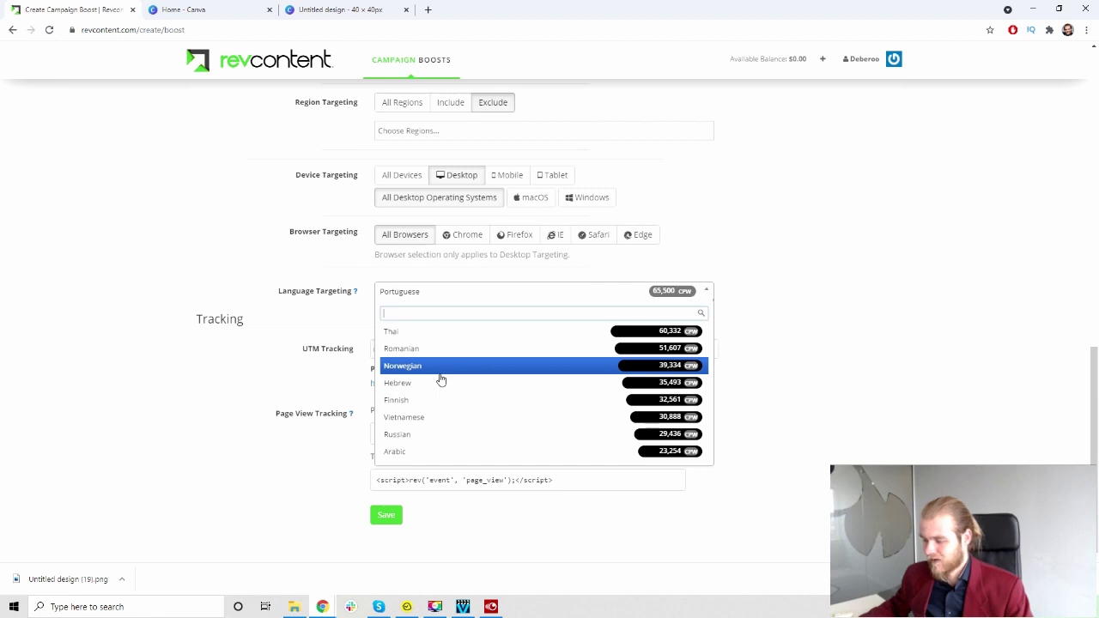
- Close the language list with Portuguese still selected and focus the UTM Tracking field
triple_click(128, 373)
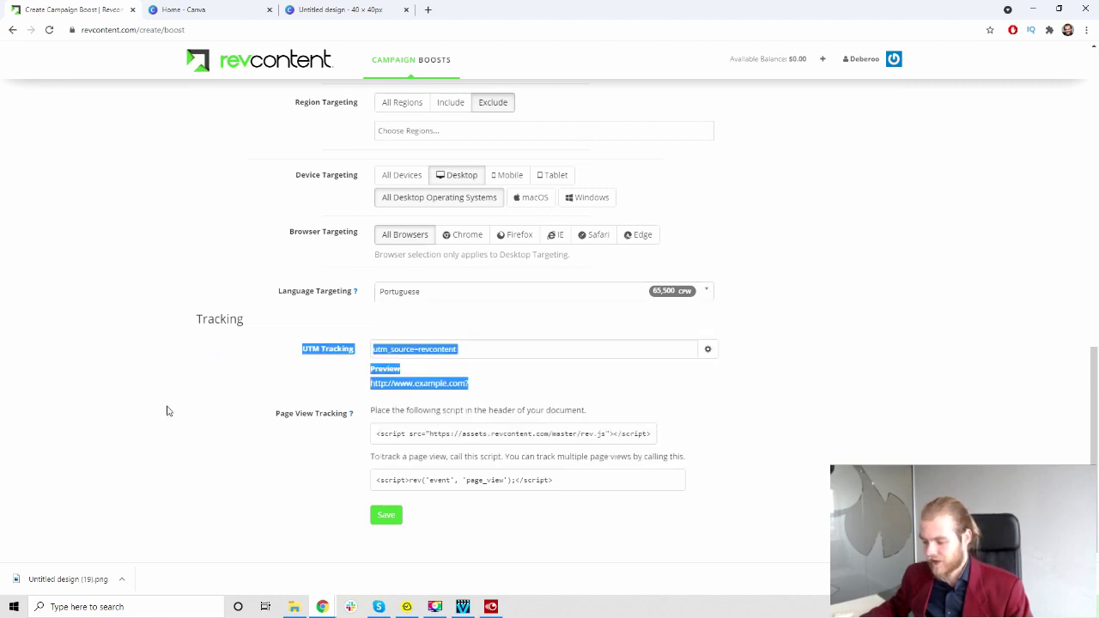
left_click(316, 344)
left_click_drag(304, 349, 360, 356)
left_click(445, 353)
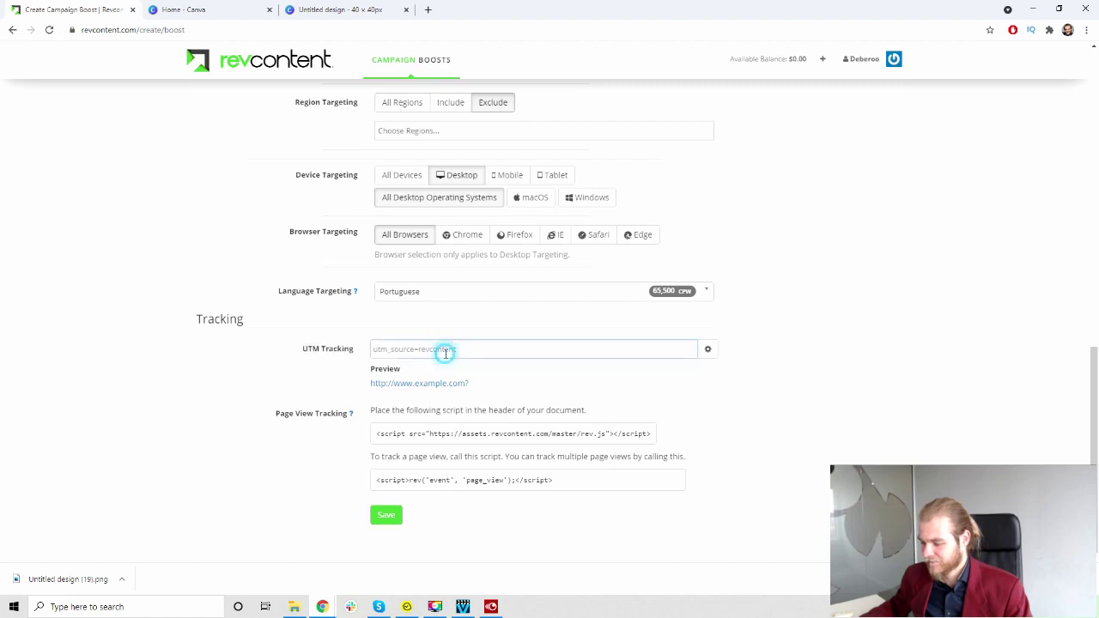
- View the Tracking Variables builder and close it unfilled, leaving utm_source=revcontent
left_click(709, 350)
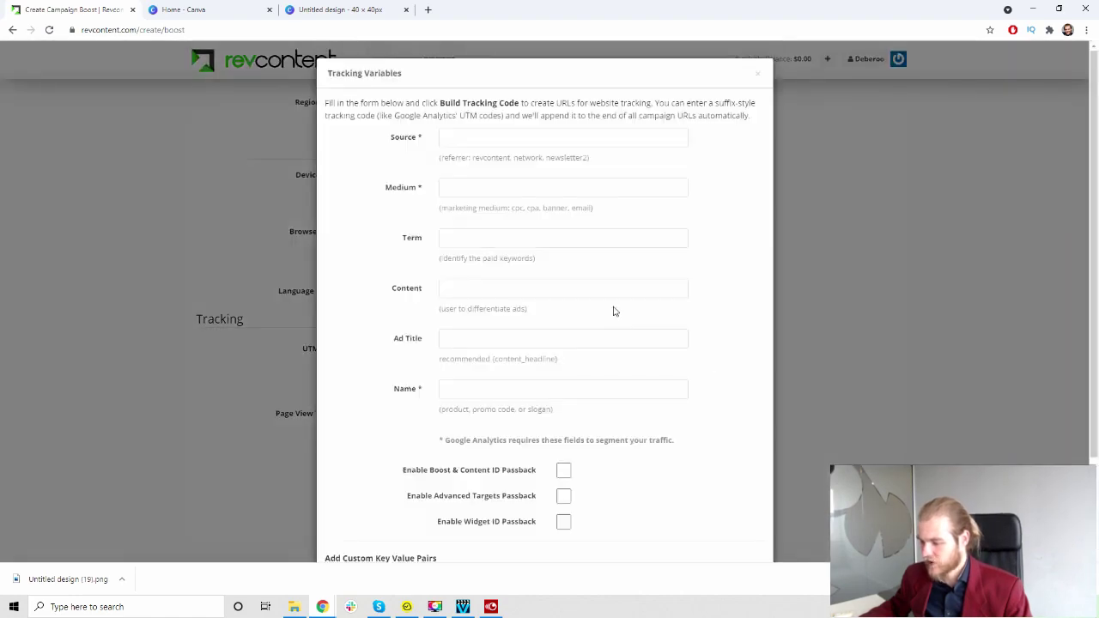
scroll(489, 202, "down", 2)
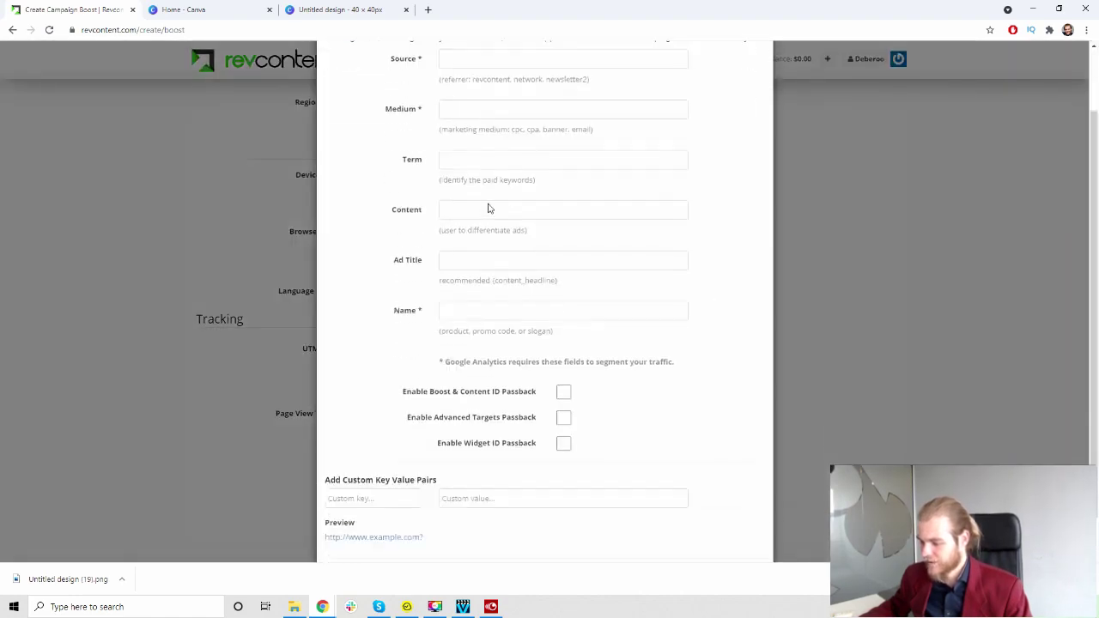
scroll(480, 442, "up", 2)
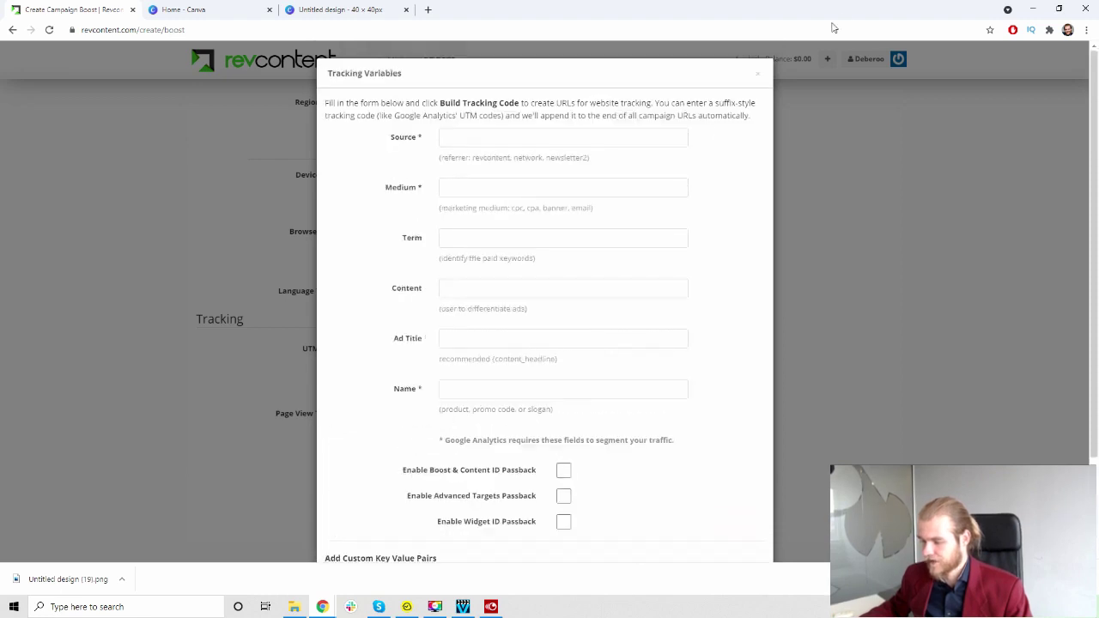
left_click(757, 72)
triple_click(277, 417)
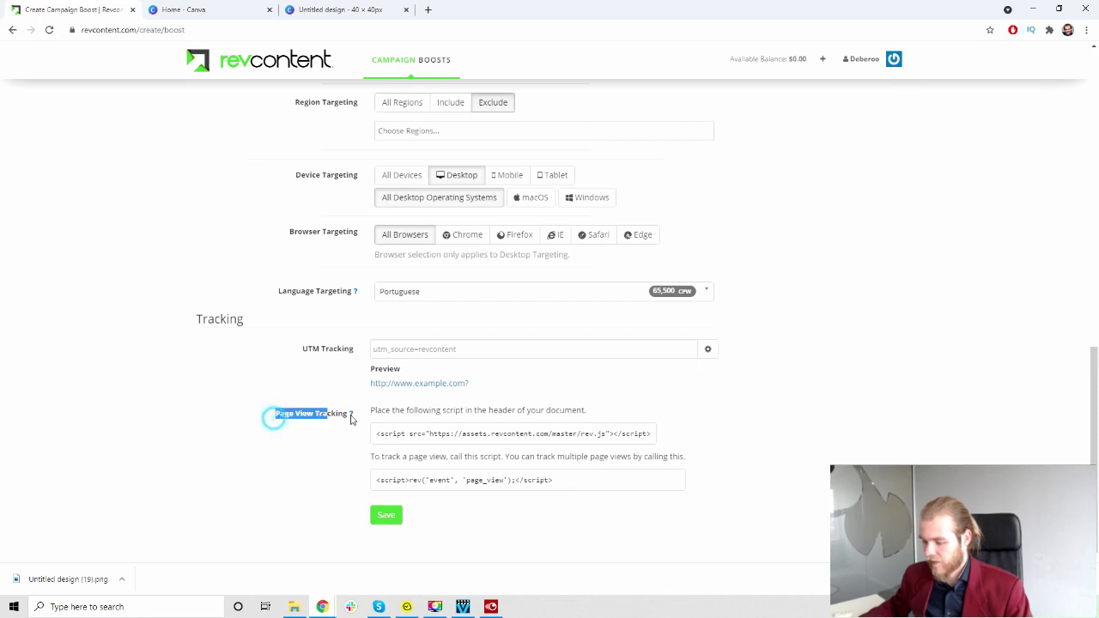
left_click(343, 450)
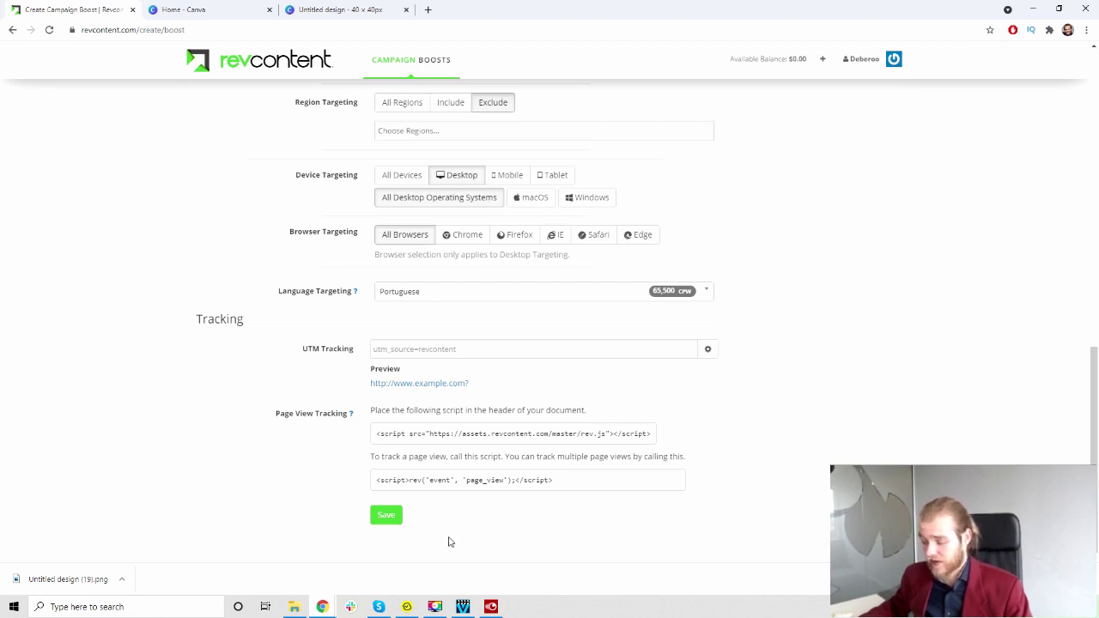
- Attempt to save the boost, then switch Region Targeting to All Regions after the error
left_click(386, 516)
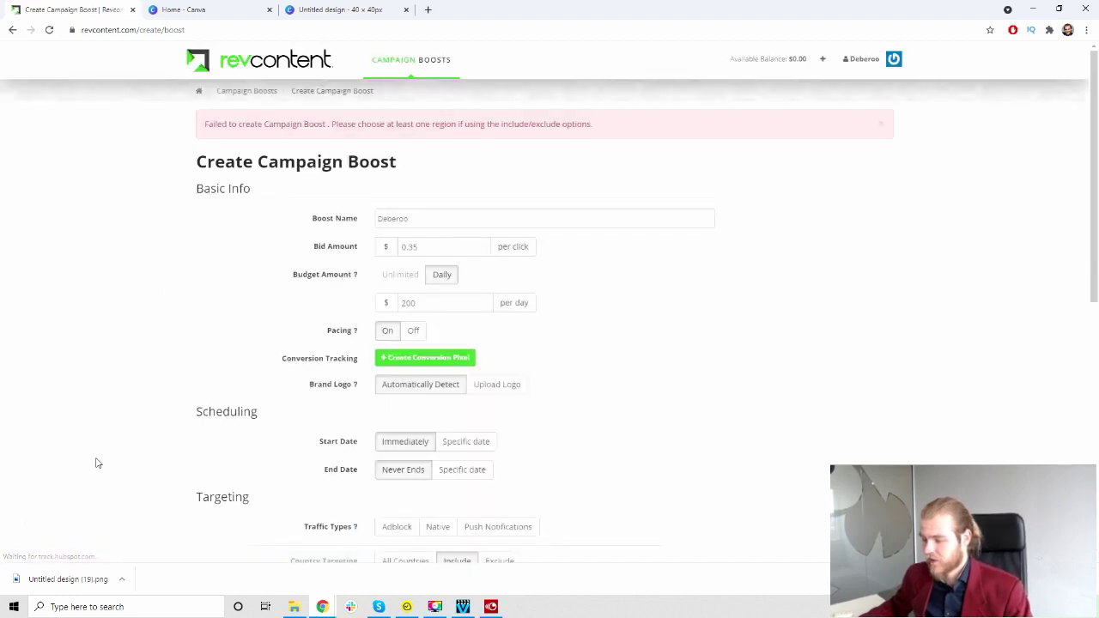
left_click_drag(199, 119, 567, 128)
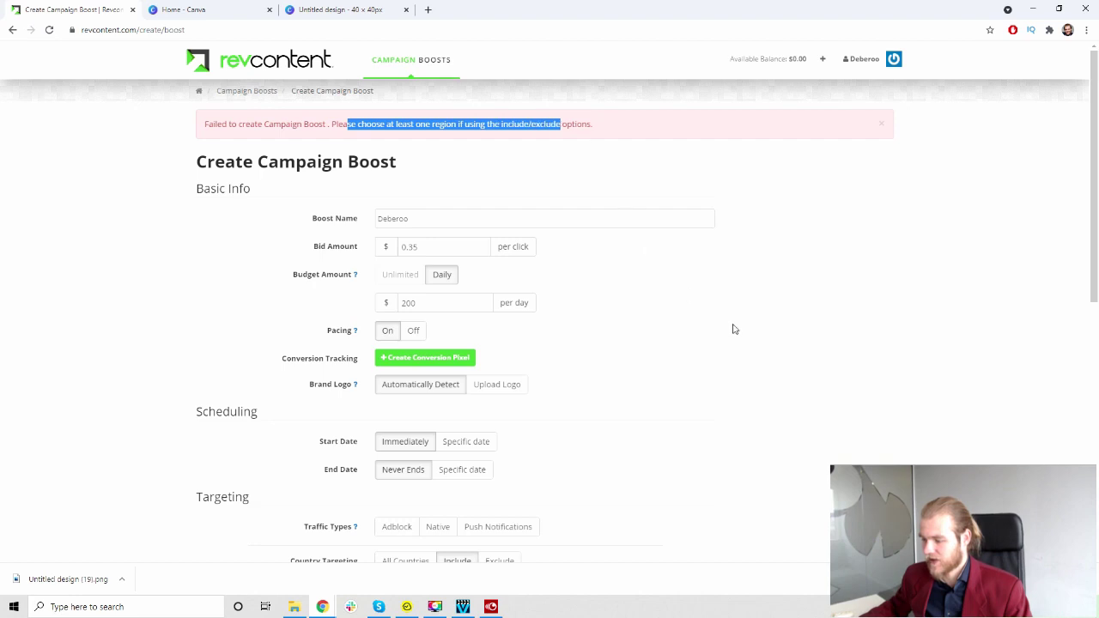
left_click(771, 332)
scroll(599, 179, "down", 5)
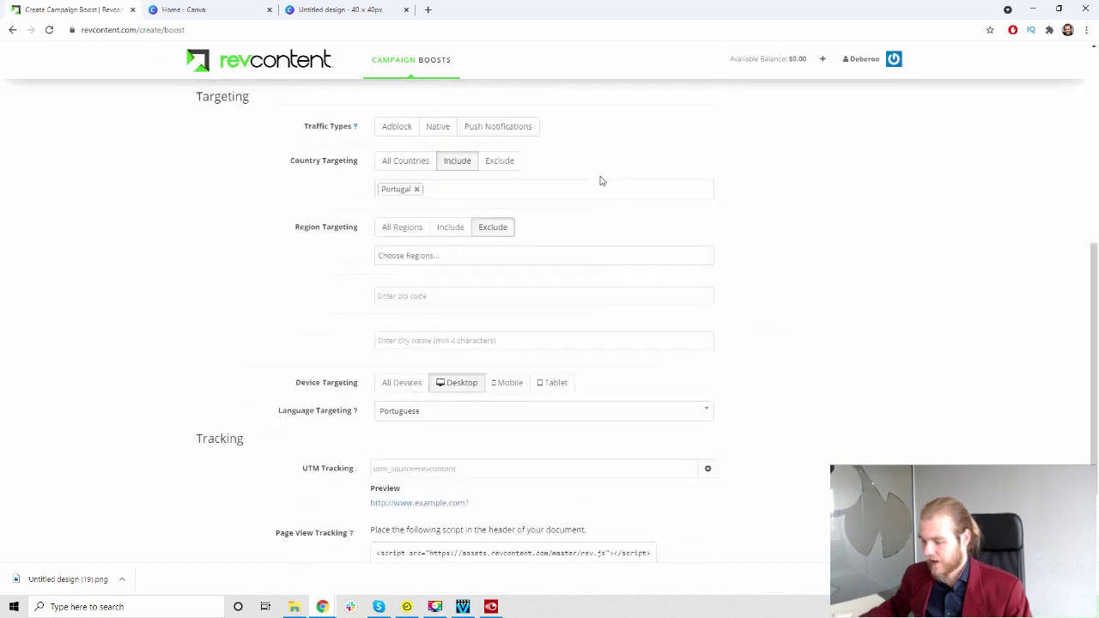
left_click(403, 227)
scroll(416, 406, "down", 1)
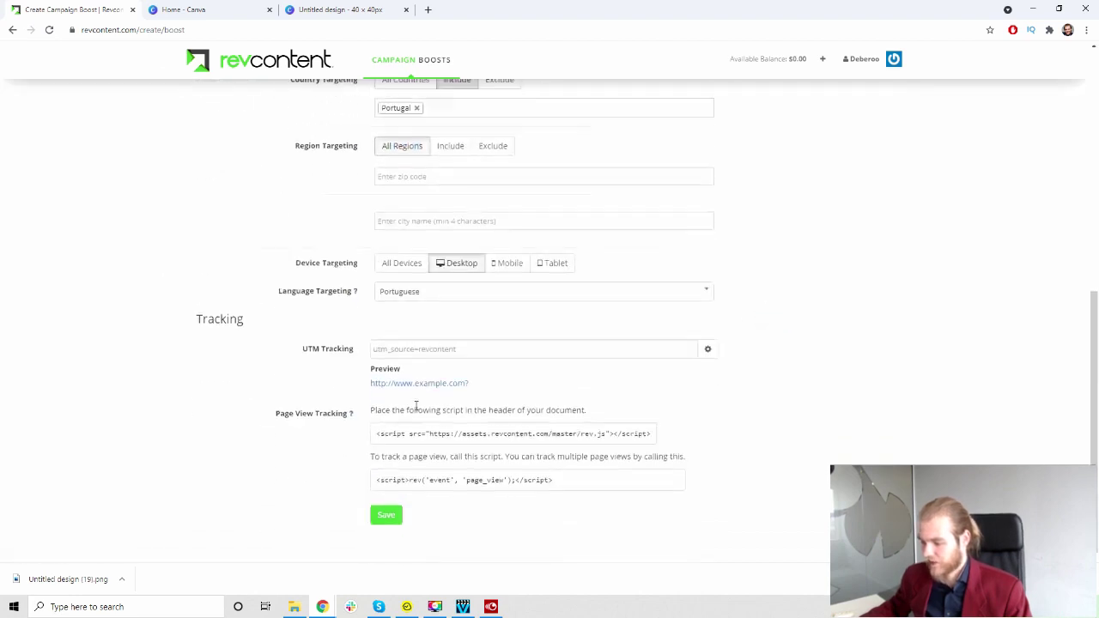
- Select Native as the traffic type and save the Deberoo boost
left_click(386, 515)
scroll(902, 274, "up", 3)
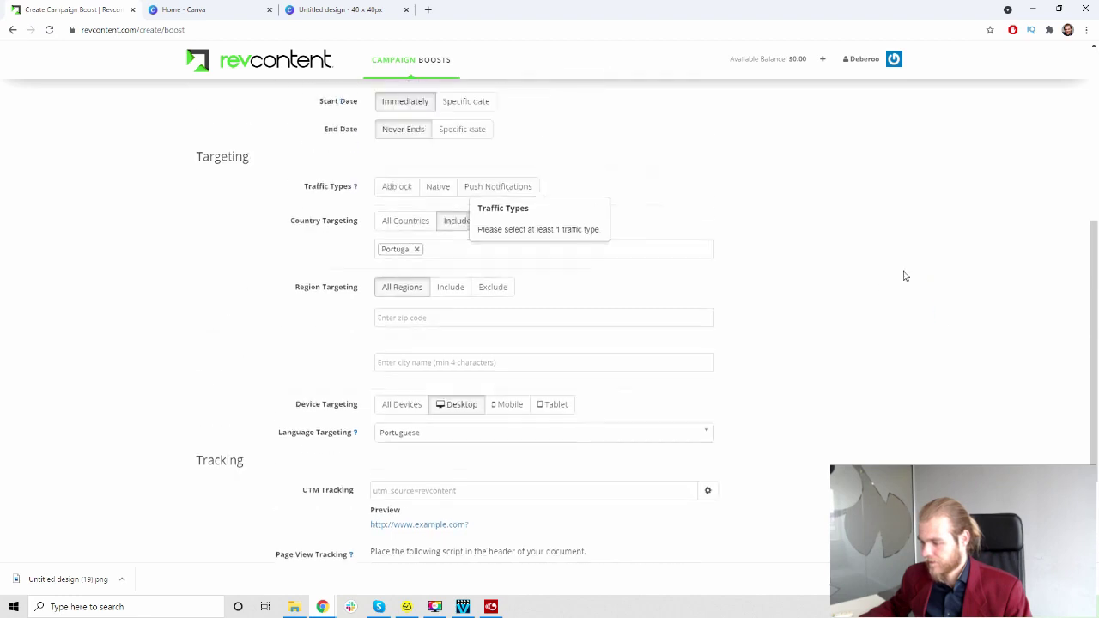
left_click(439, 330)
scroll(434, 466, "down", 3)
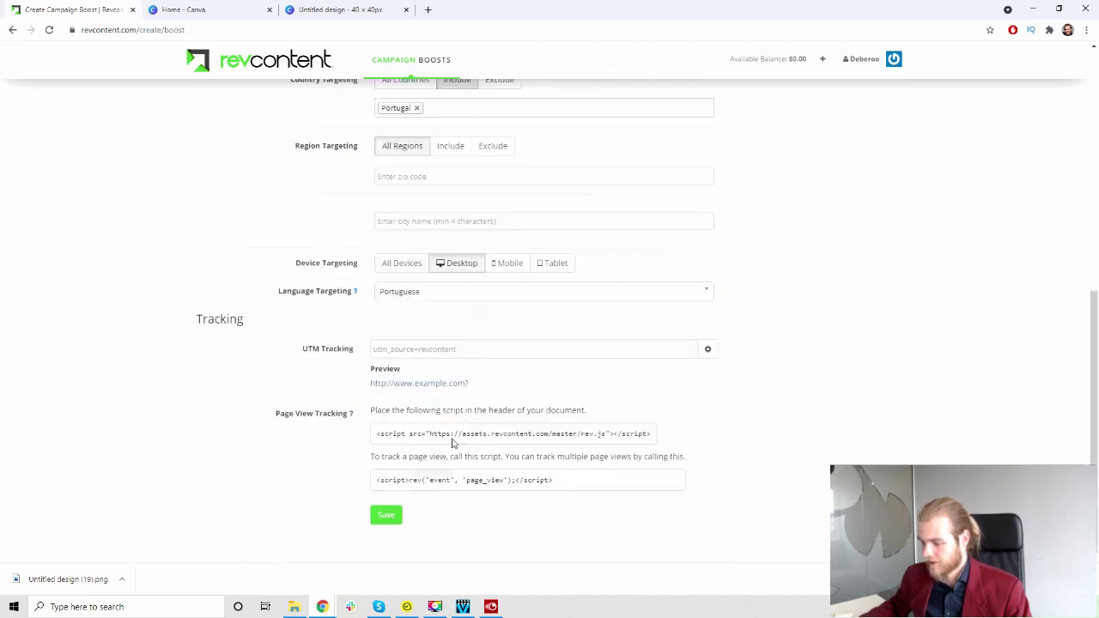
left_click(394, 514)
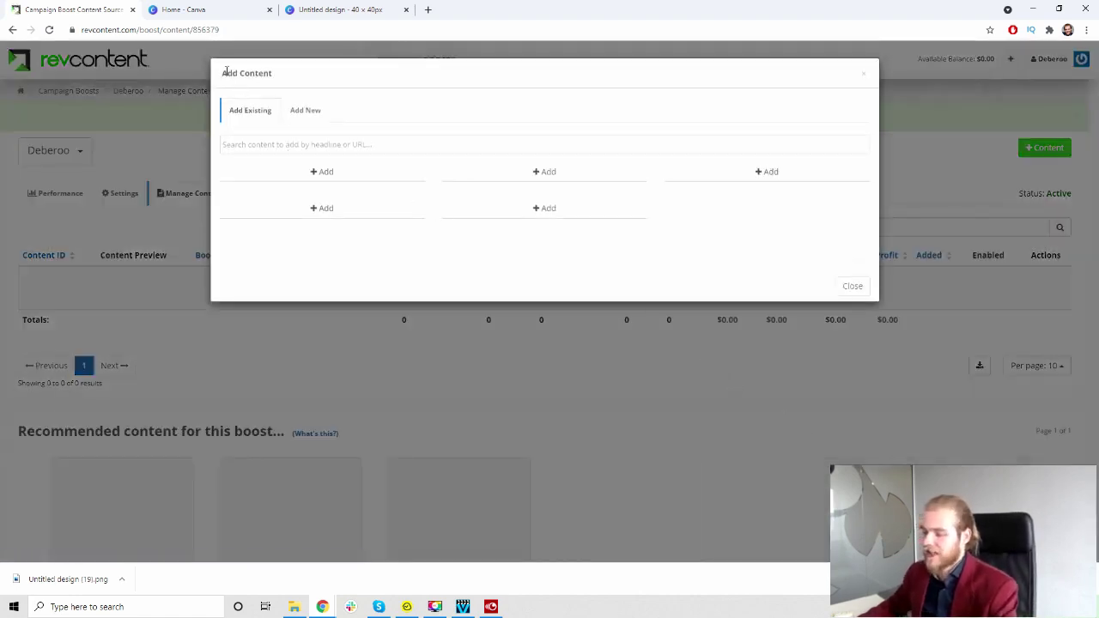
- Attach two existing ad contents to the Deberoo boost from the Add Content list
left_click_drag(221, 74, 278, 82)
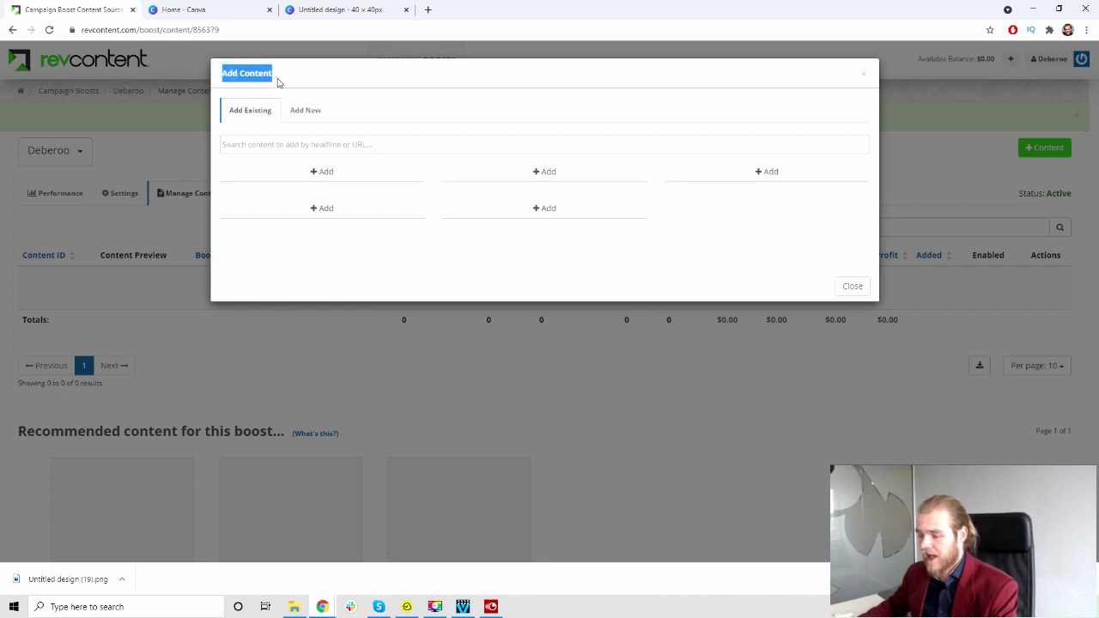
left_click(271, 74)
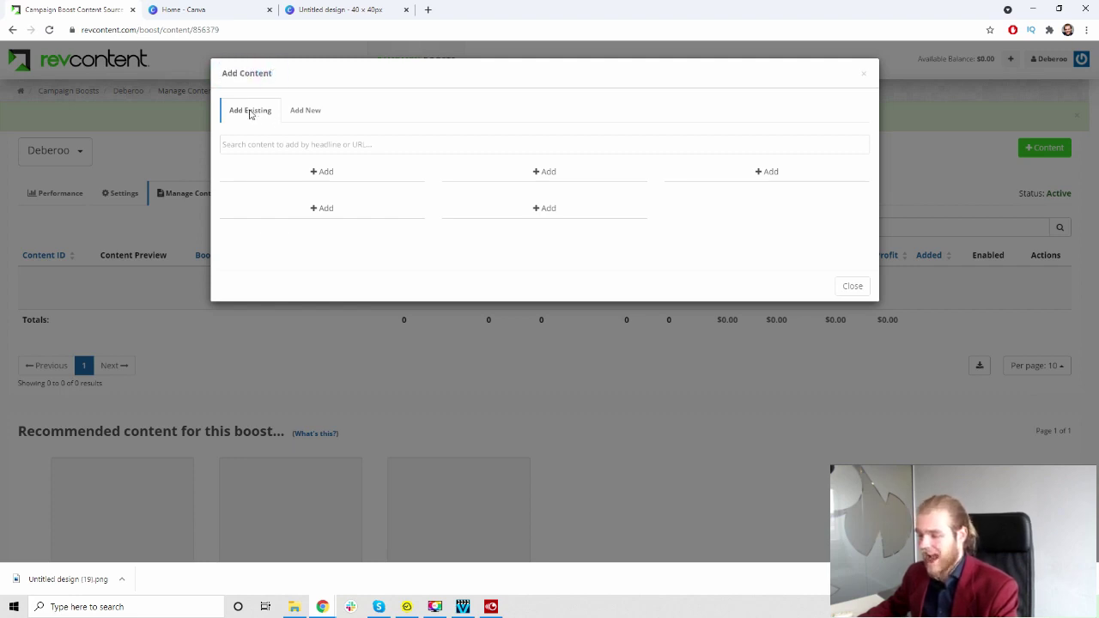
left_click(301, 144)
left_click(297, 170)
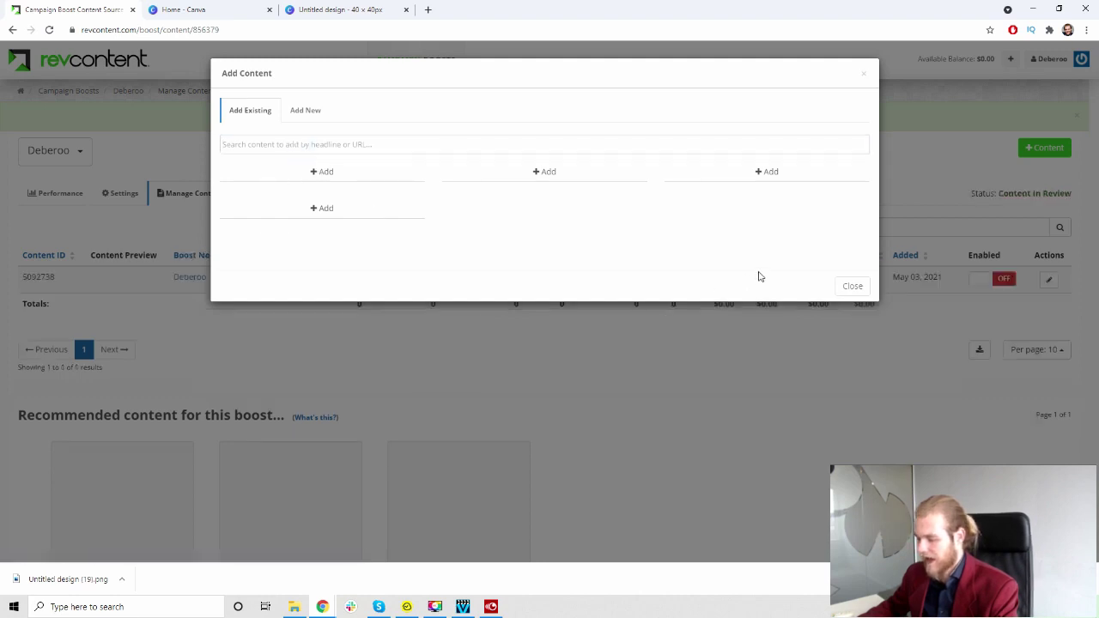
left_click(326, 173)
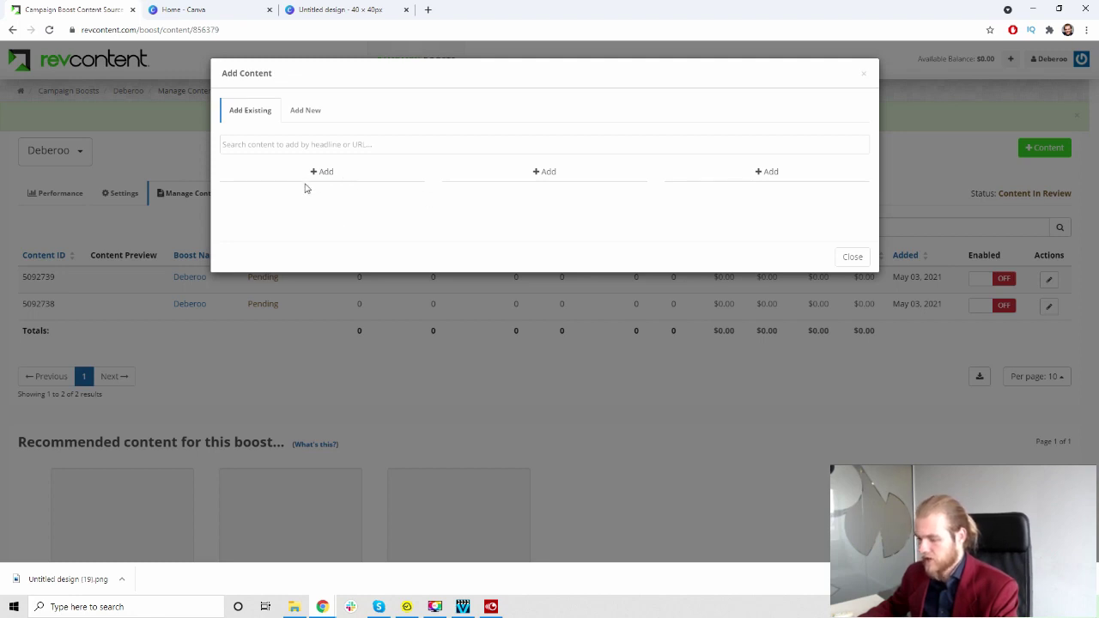
left_click(337, 140)
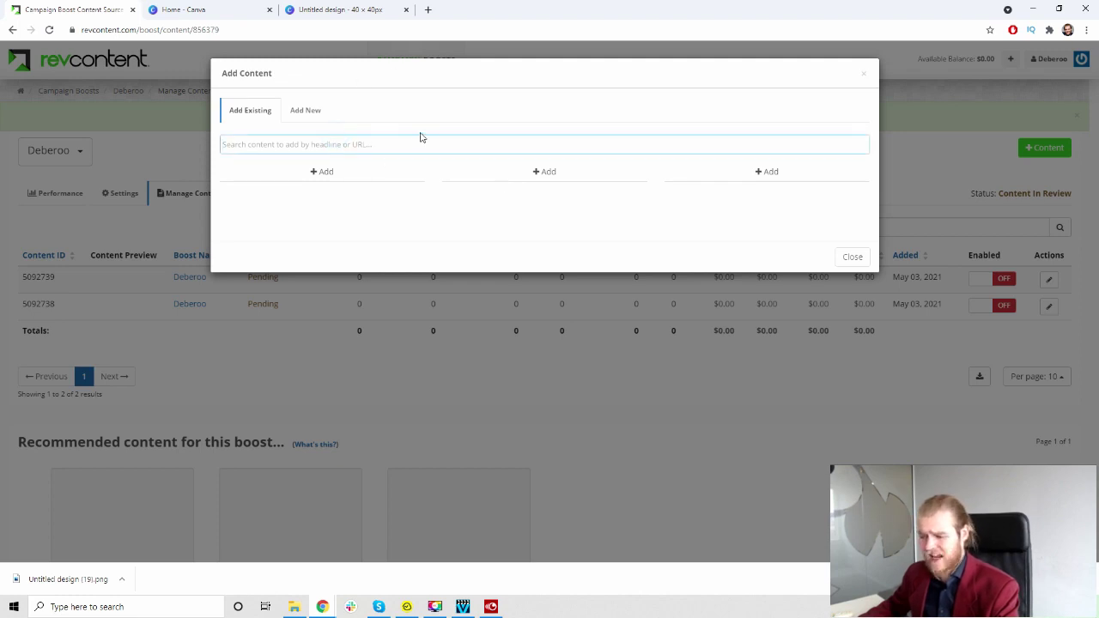
left_click(305, 110)
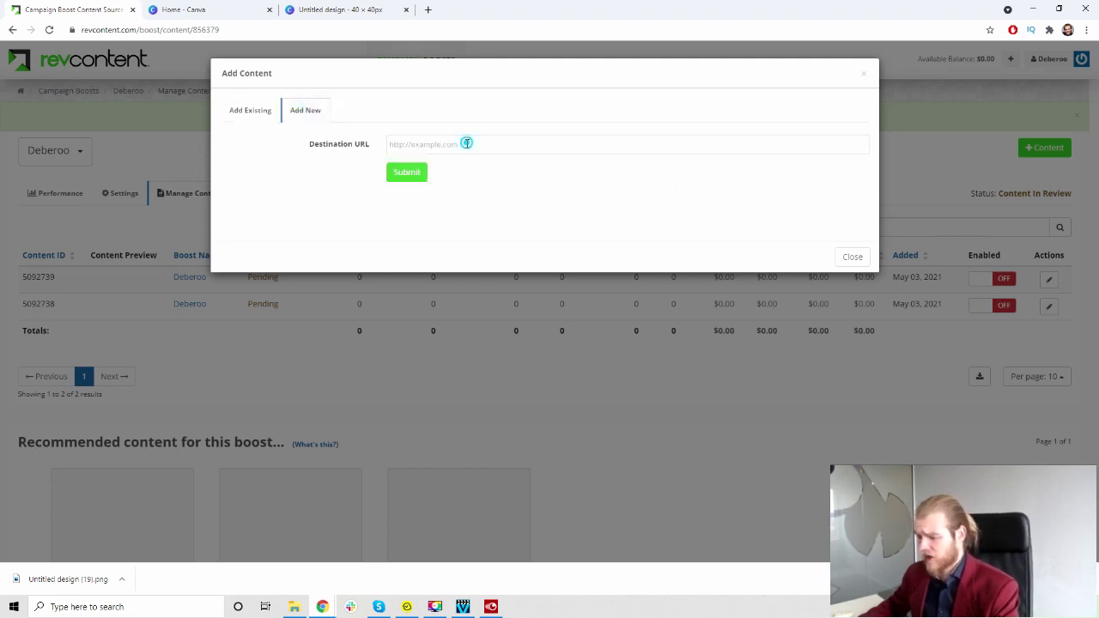
left_click(466, 143)
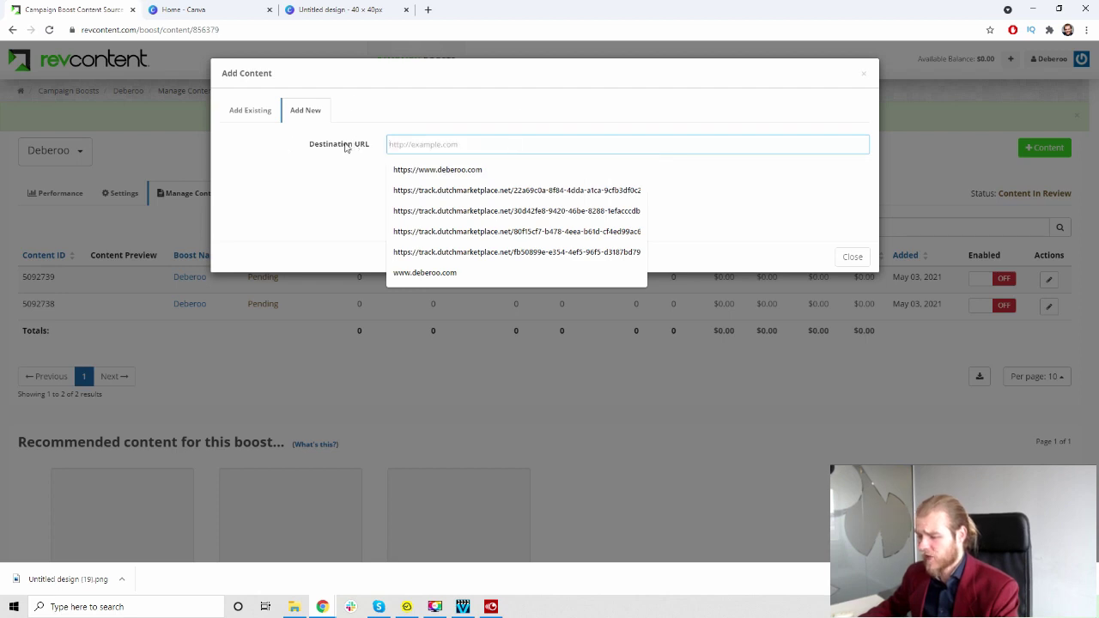
left_click(535, 169)
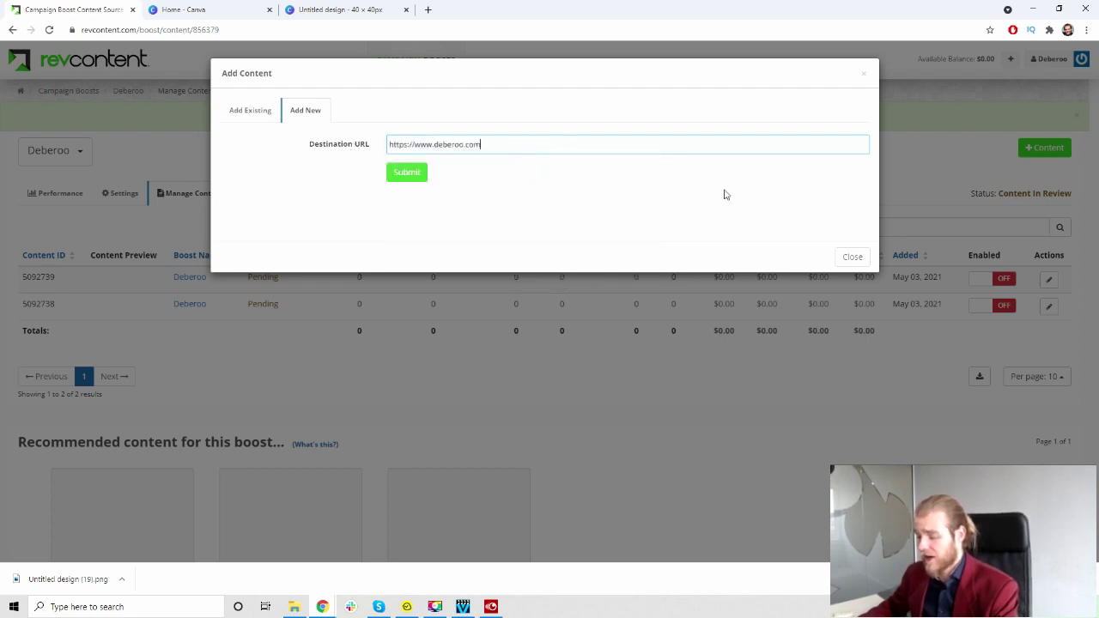
left_click(713, 189)
left_click(418, 178)
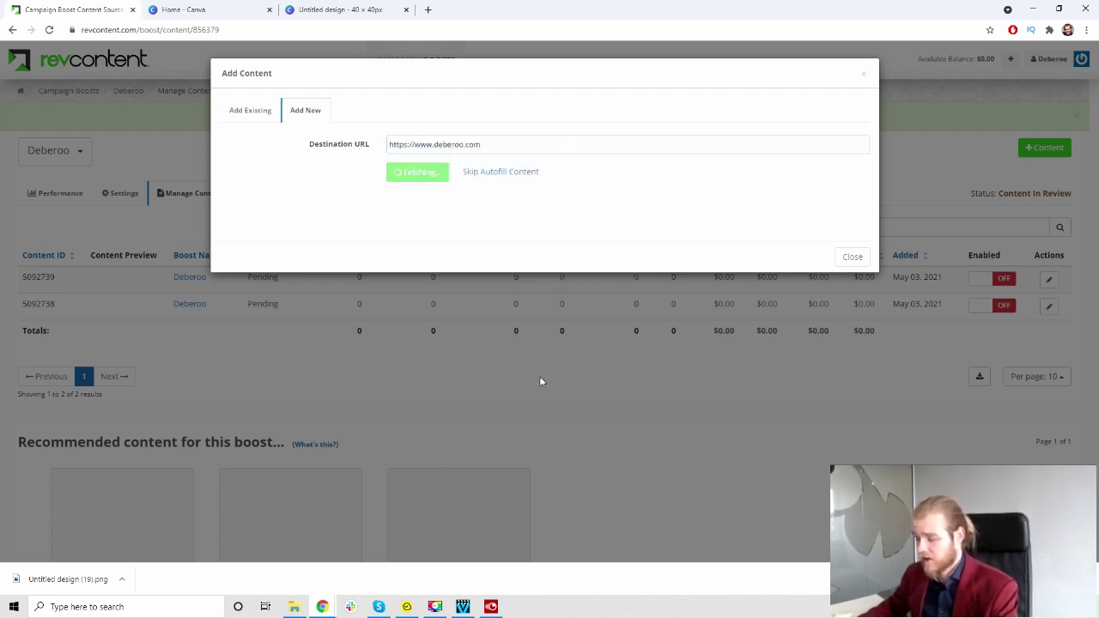
- Fill the headline with Headline 1 from the suggestions
scroll(482, 144, "down", 1)
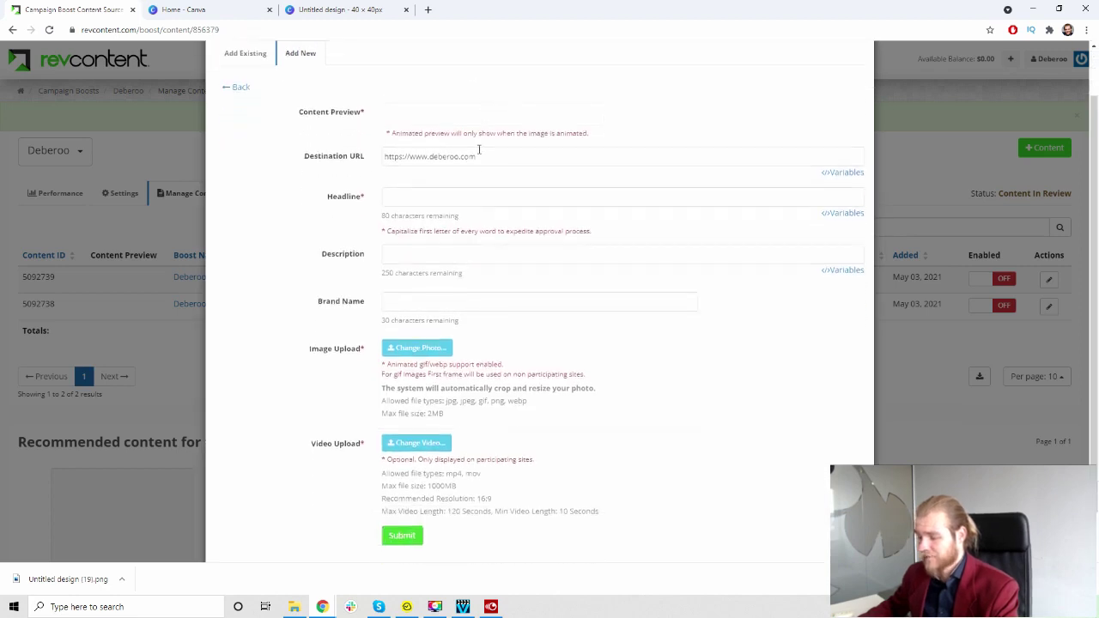
left_click(482, 197)
left_click(372, 213)
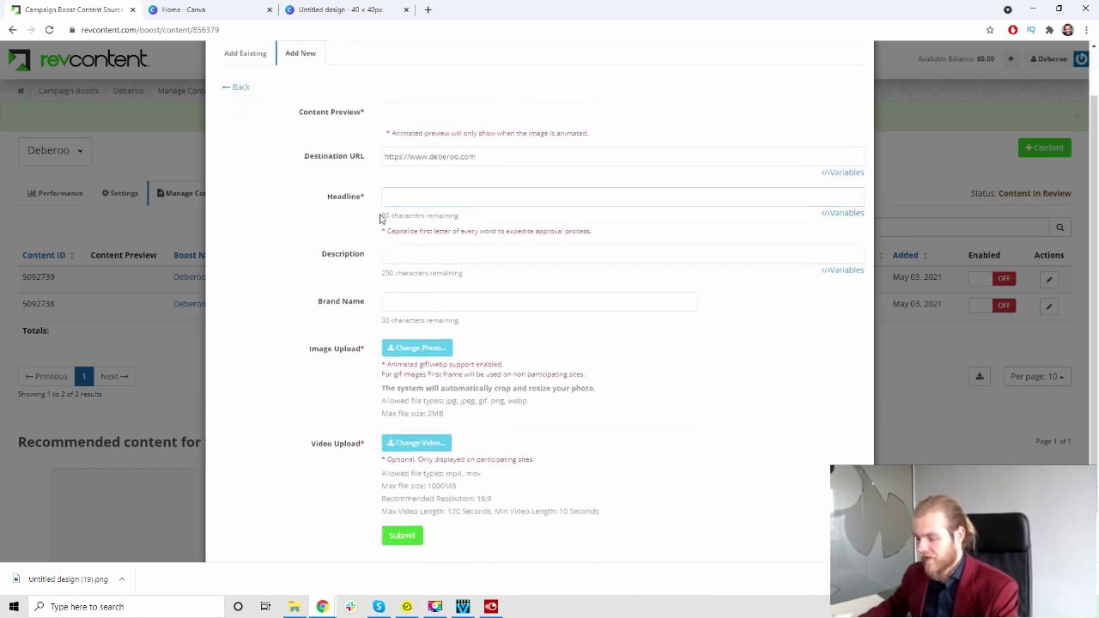
left_click(467, 201)
left_click(443, 225)
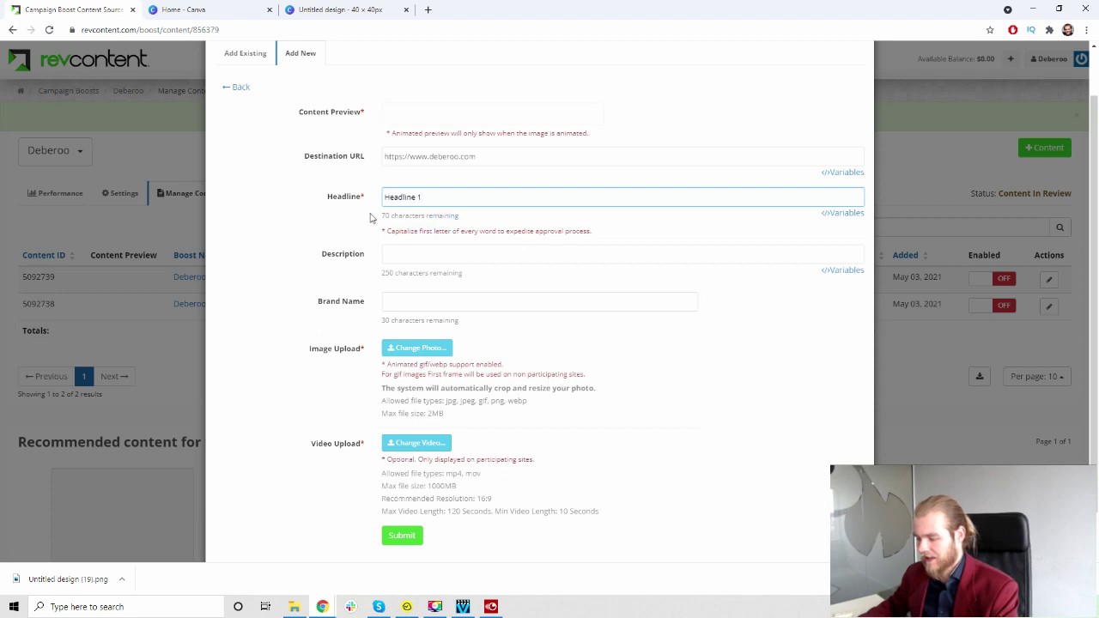
left_click(470, 201)
left_click(473, 215)
- Fill the description with Description 1 and the brand name with Deberoo
scroll(432, 203, "down", 1)
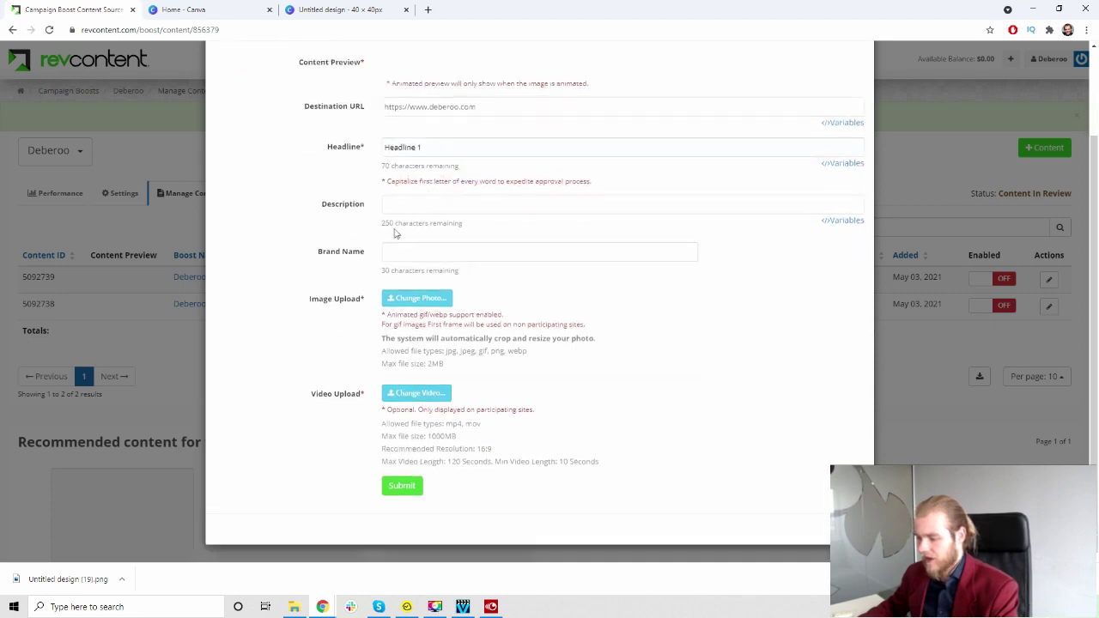
left_click_drag(380, 221, 495, 230)
left_click(471, 207)
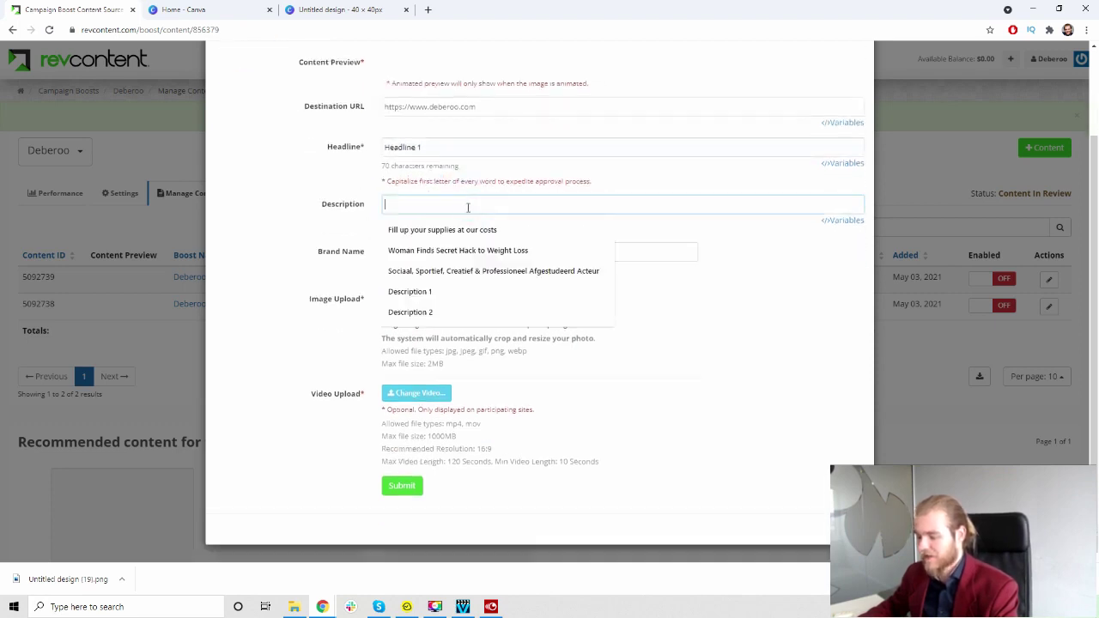
left_click(413, 292)
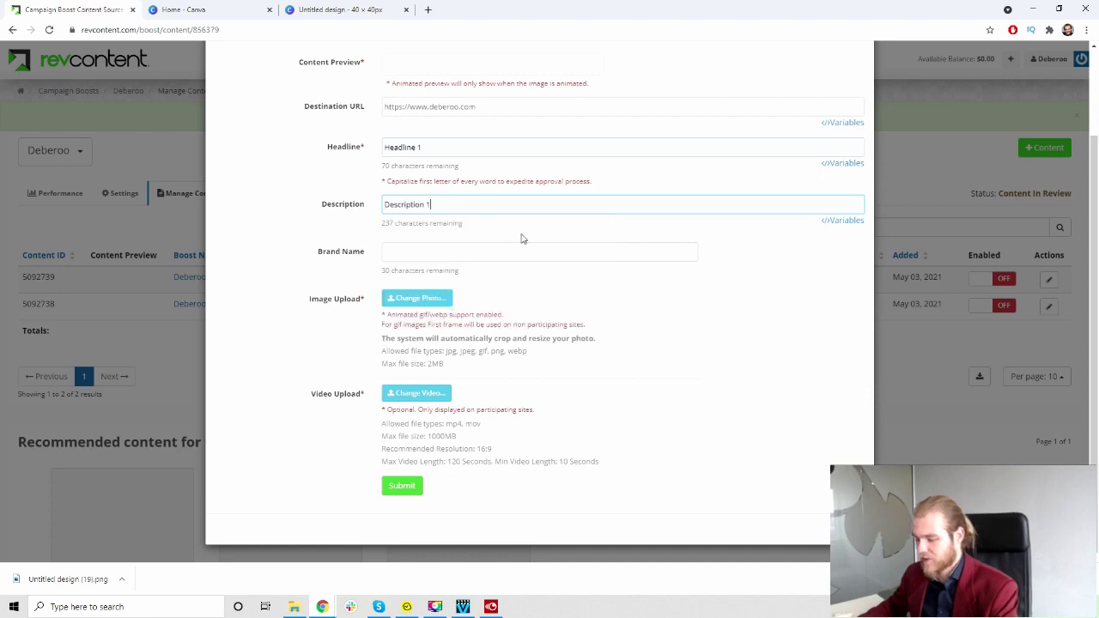
left_click_drag(381, 270, 462, 271)
left_click(456, 270)
left_click(462, 249)
left_click(403, 278)
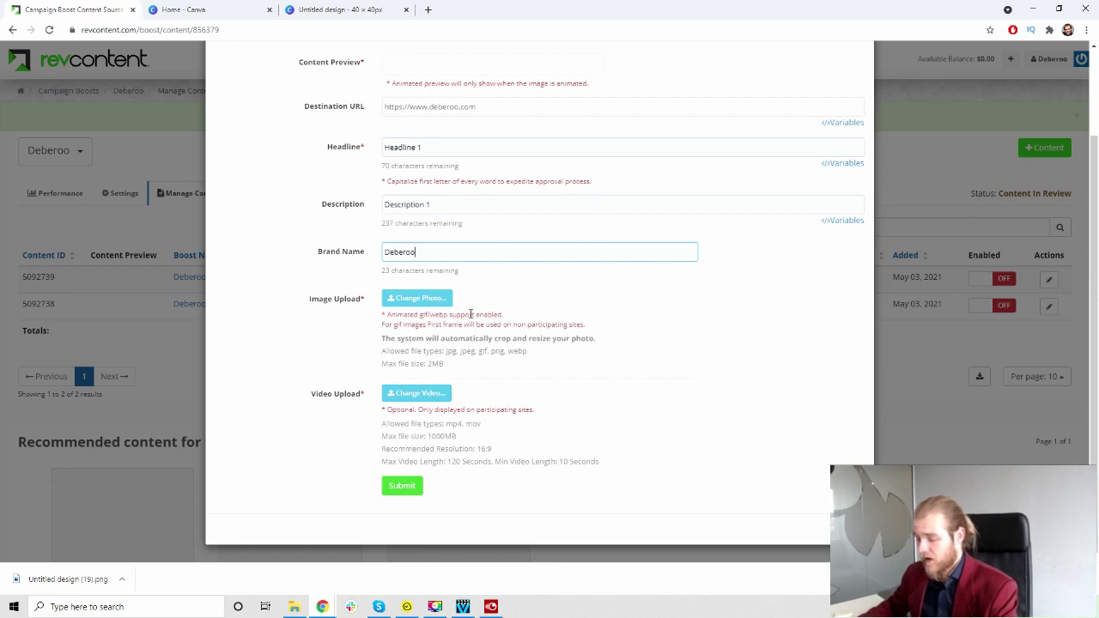
left_click_drag(302, 297, 367, 301)
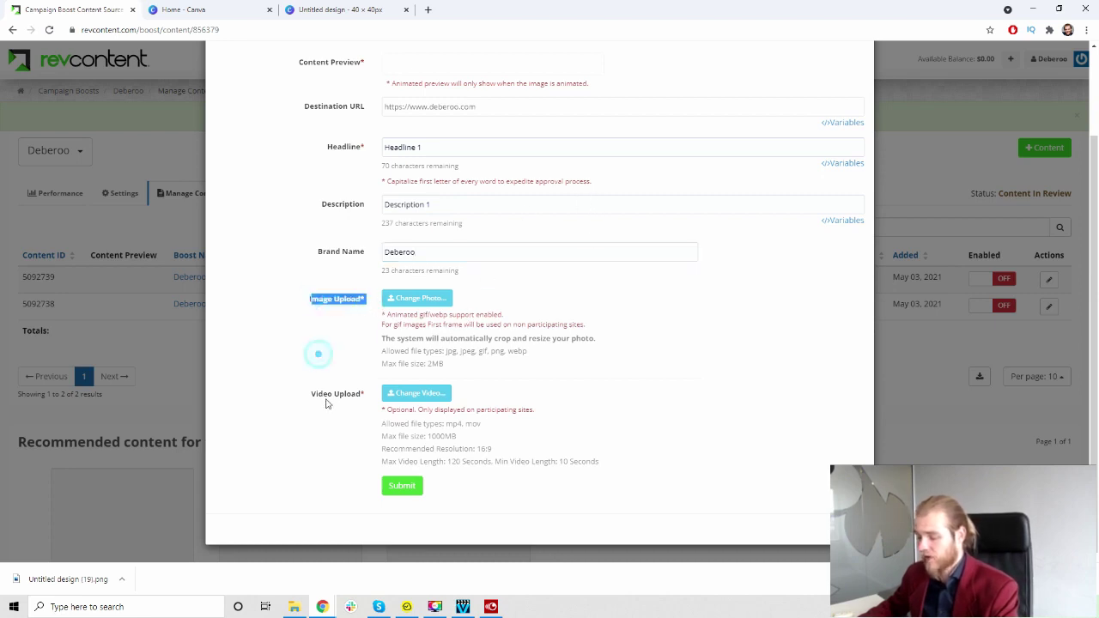
left_click_drag(310, 392, 354, 400)
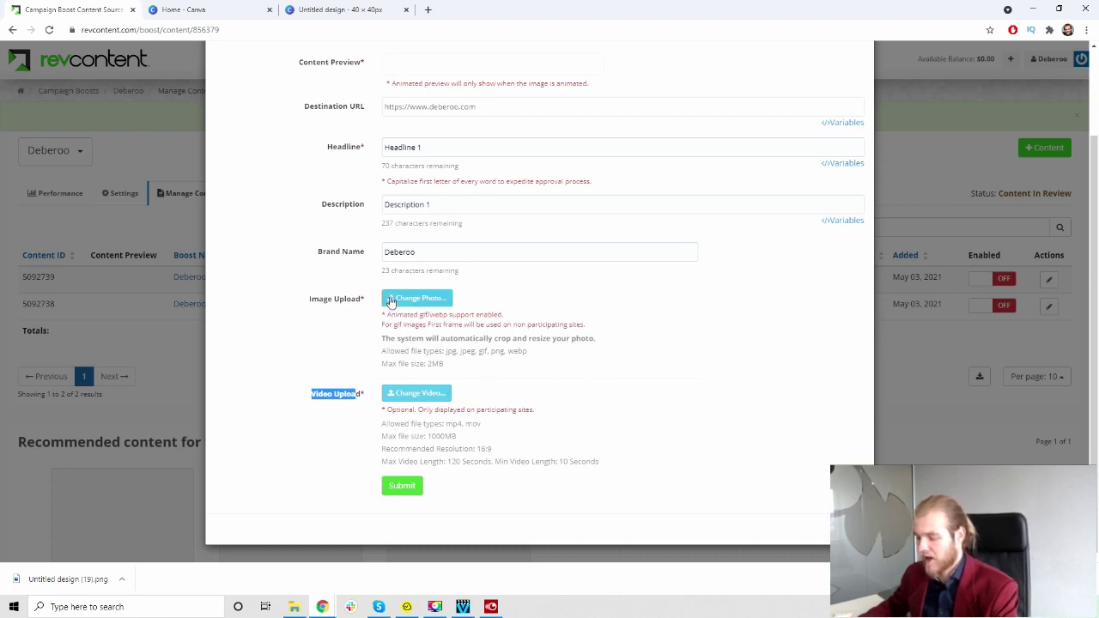
left_click_drag(310, 305, 506, 321)
left_click(487, 324)
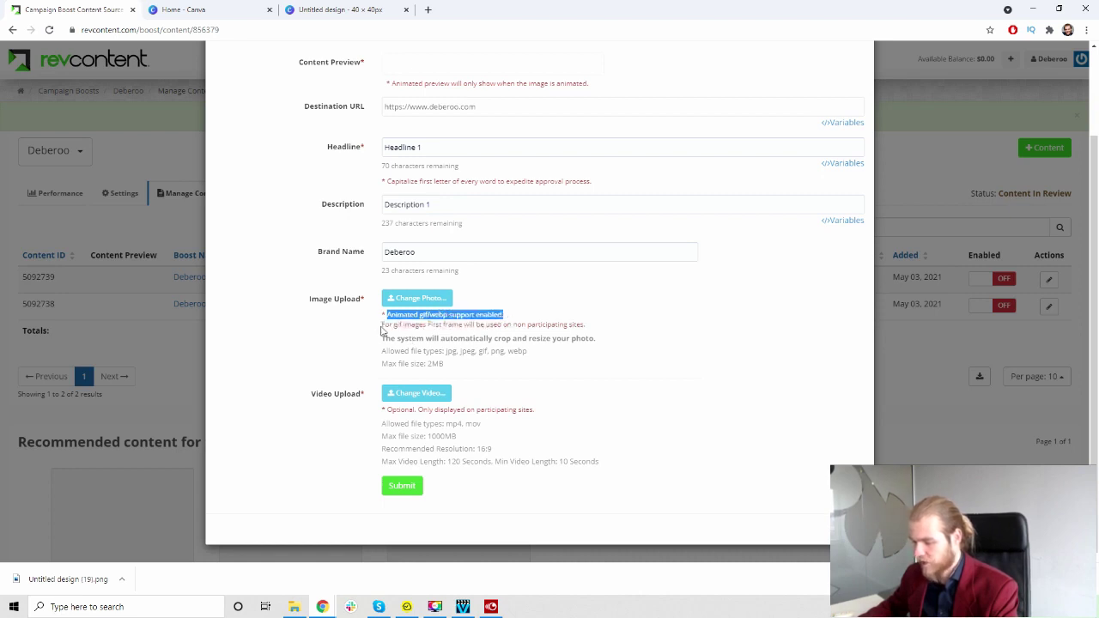
left_click_drag(382, 326, 560, 326)
left_click(638, 314)
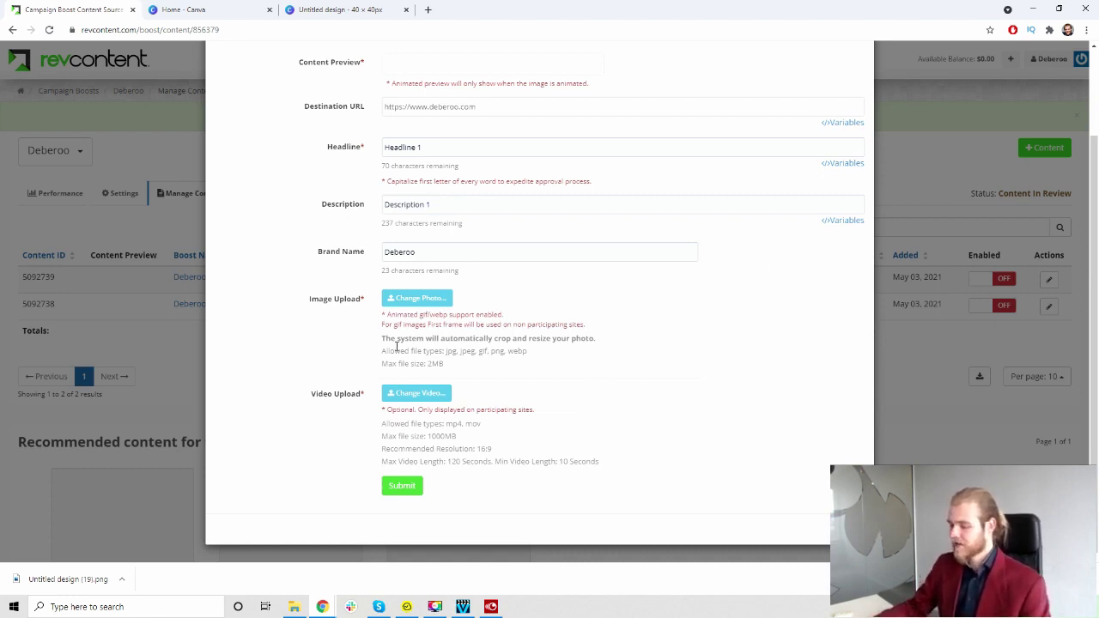
left_click_drag(397, 350, 576, 358)
double_click(520, 338)
left_click(444, 351)
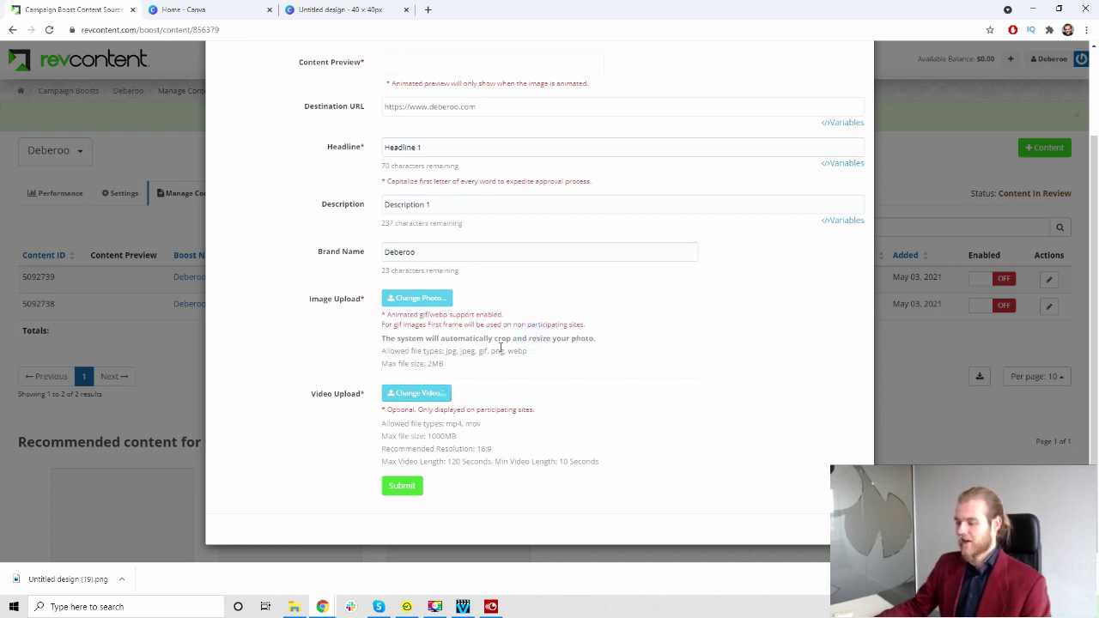
- Close the finished Canva design page and clear the old 40 × 40 custom size
left_click(408, 5)
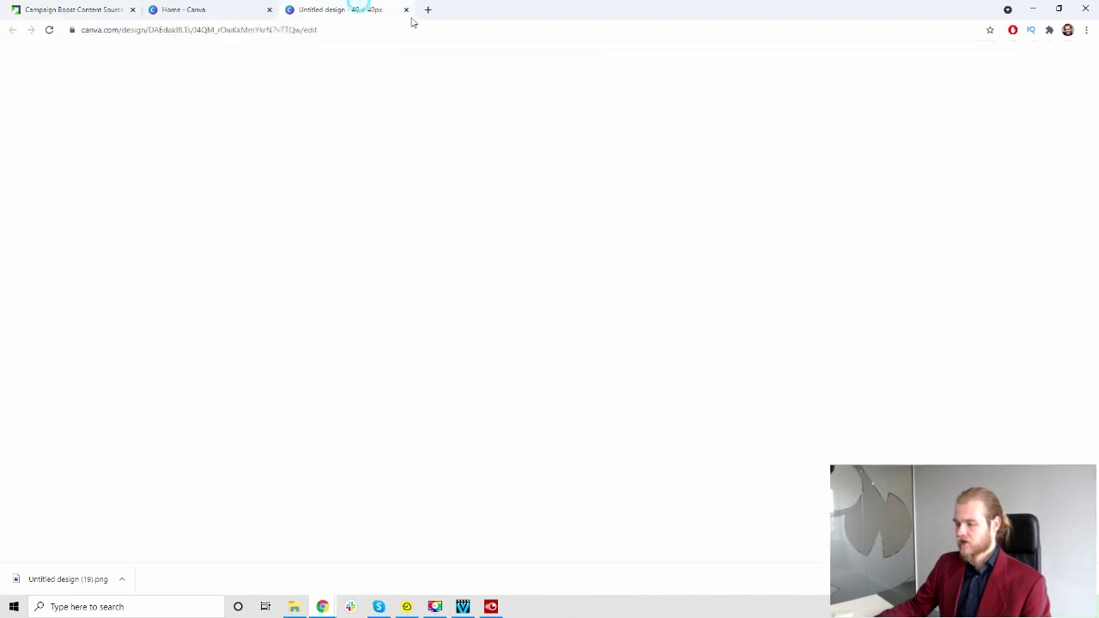
left_click(408, 10)
double_click(907, 155)
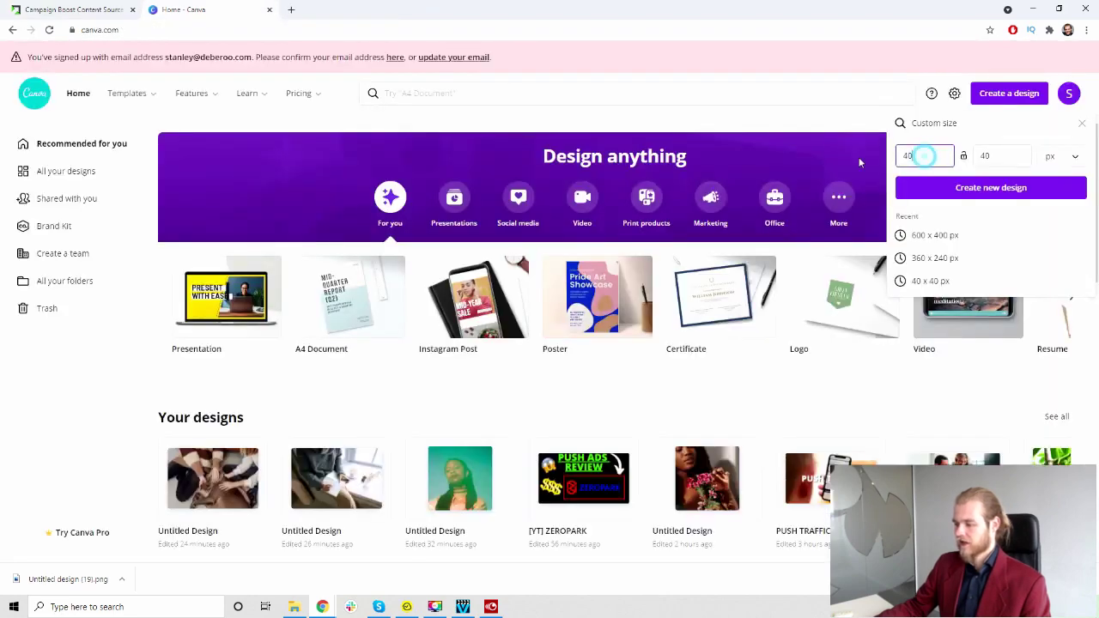
key("BackSpace")
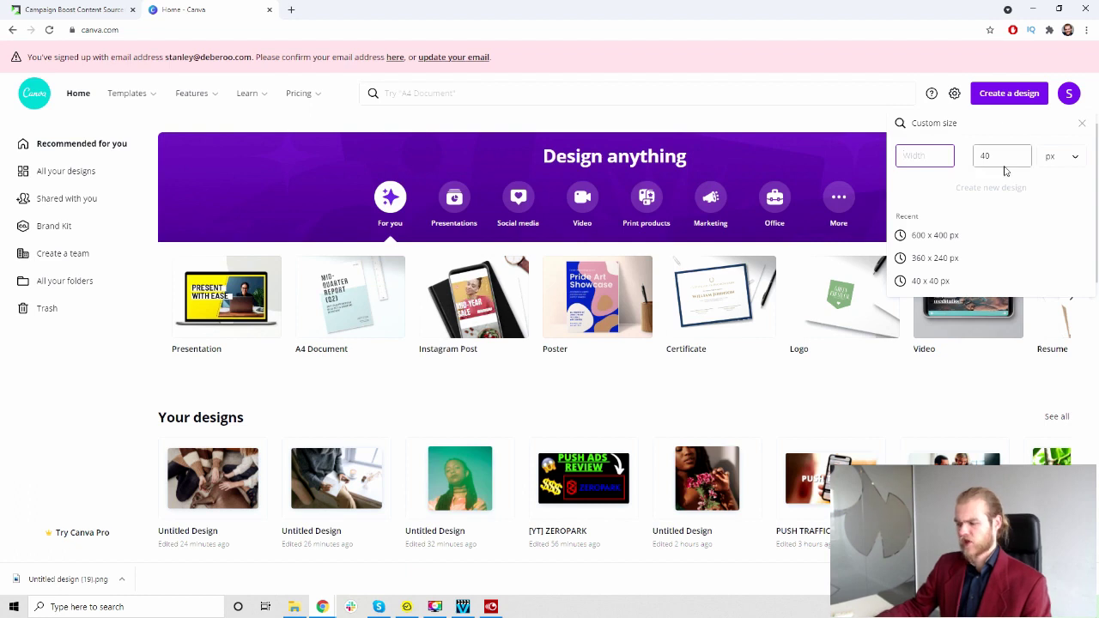
double_click(996, 157)
key("BackSpace")
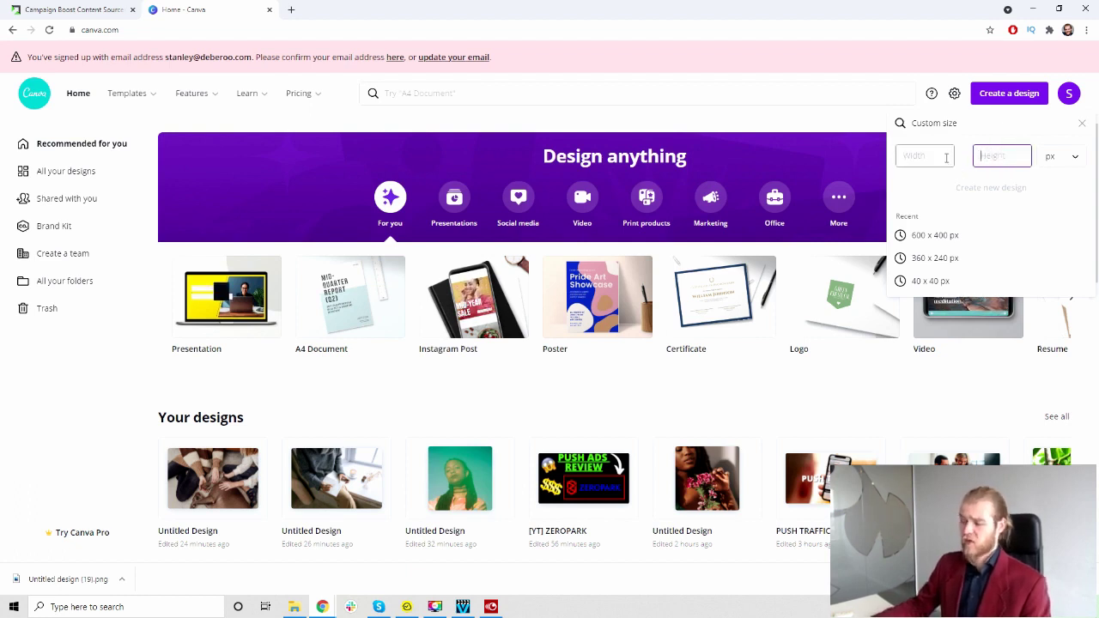
- Create a new Canva design at 420 × 315 px
key("shift+Tab")
type("420")
right_click(1081, 130)
left_click(890, 172)
left_click(992, 157)
type("315")
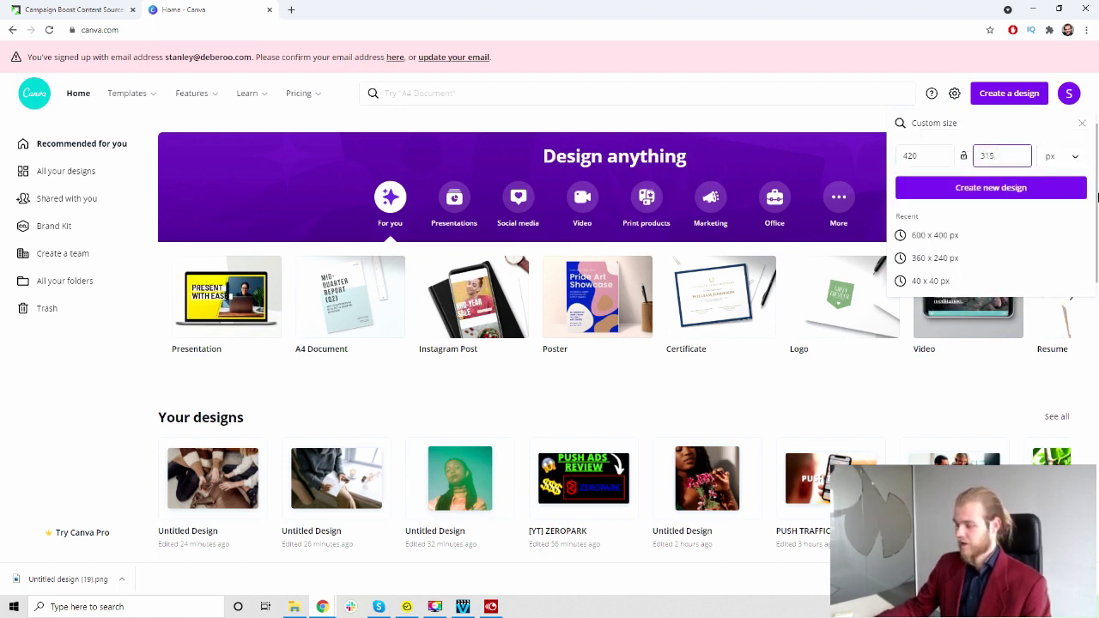
left_click(1015, 189)
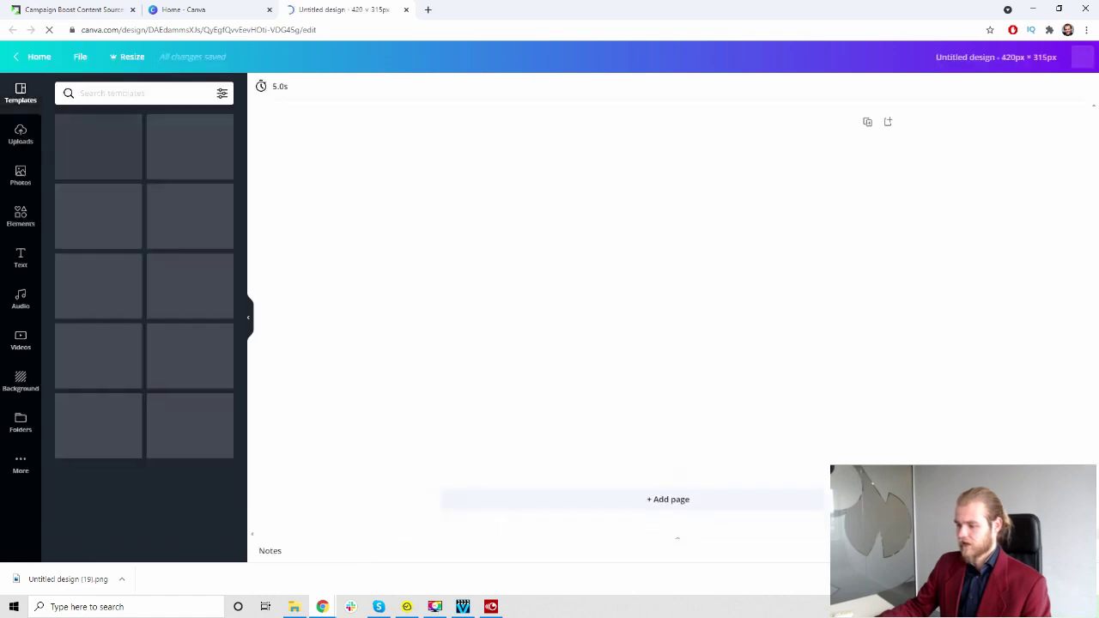
- Fill the page with the hands-and-dog stock photo and download it as a PNG
left_click(21, 176)
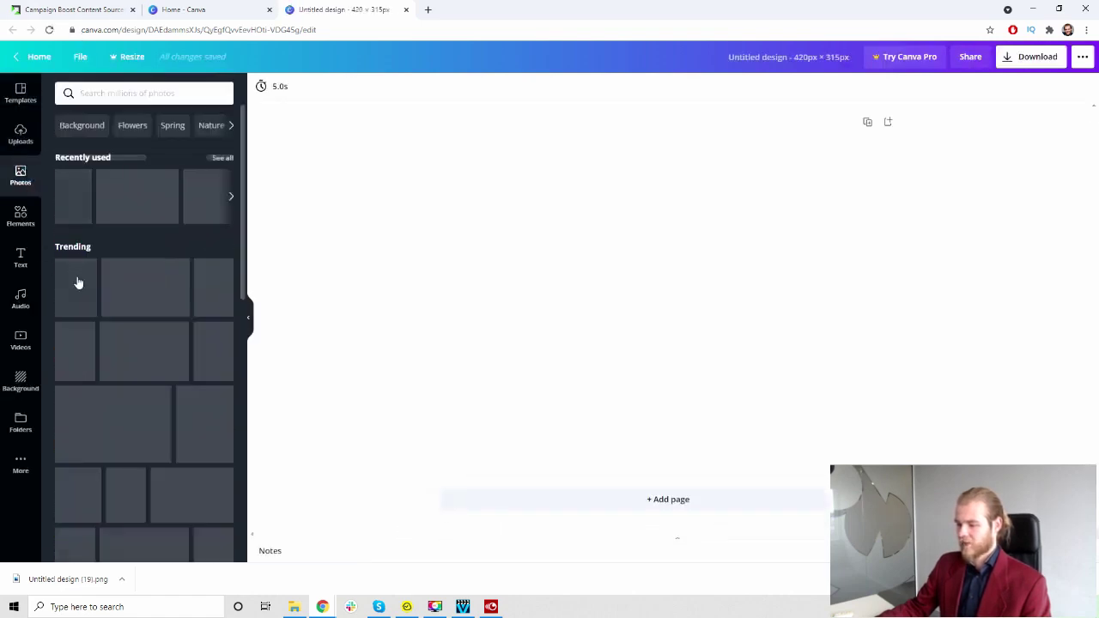
left_click_drag(136, 196, 459, 310)
left_click(1015, 59)
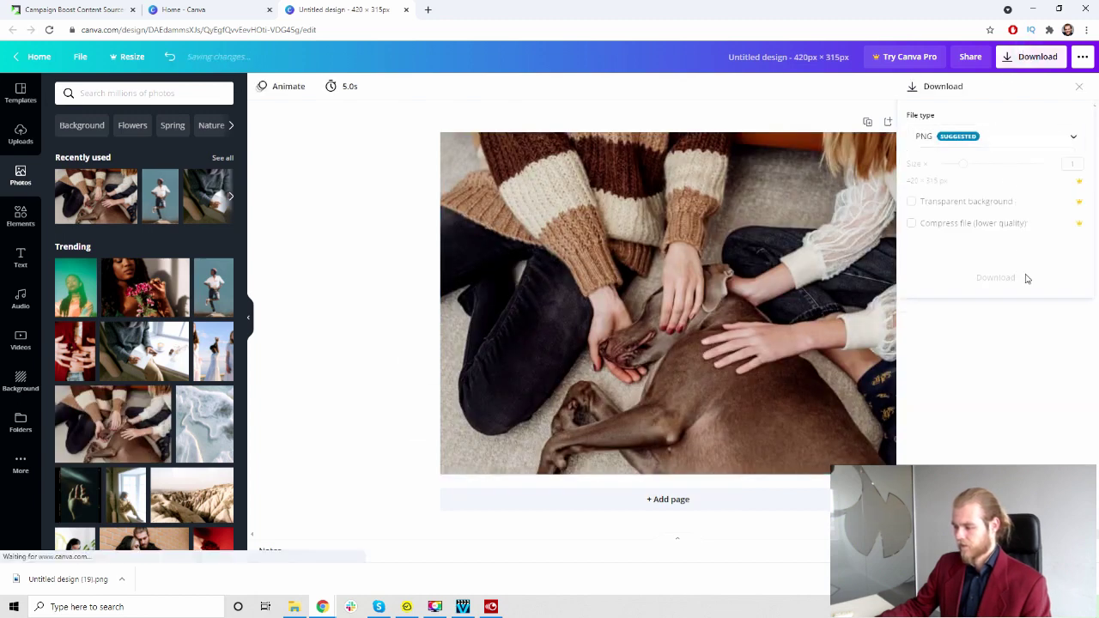
left_click(995, 254)
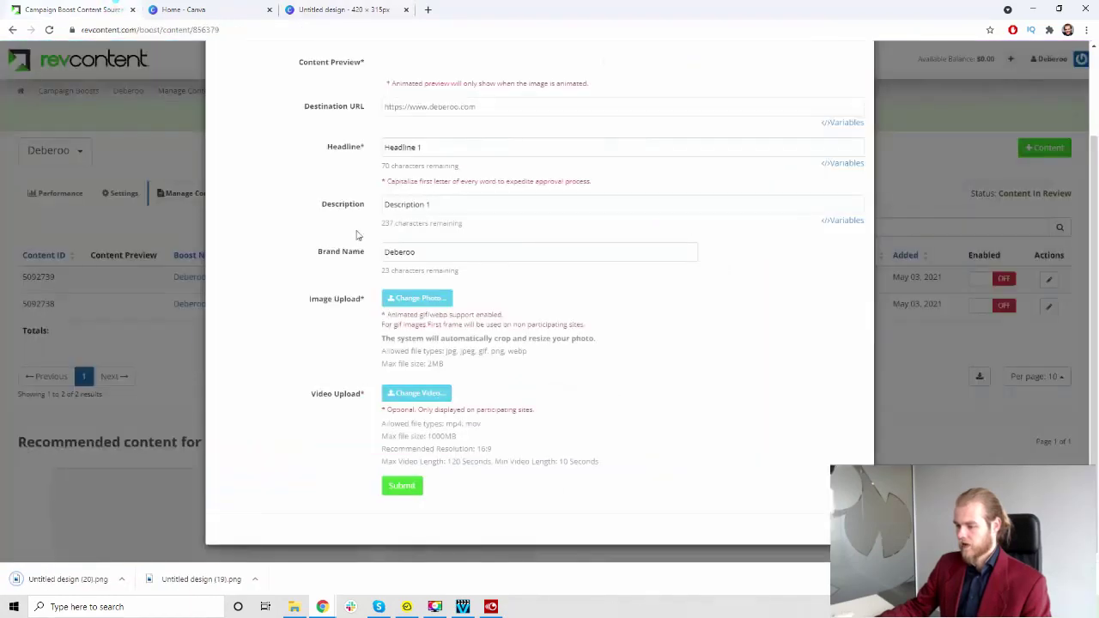
- Try uploading the Untitled design (20) image for the new ad via Change Photo
left_click(430, 299)
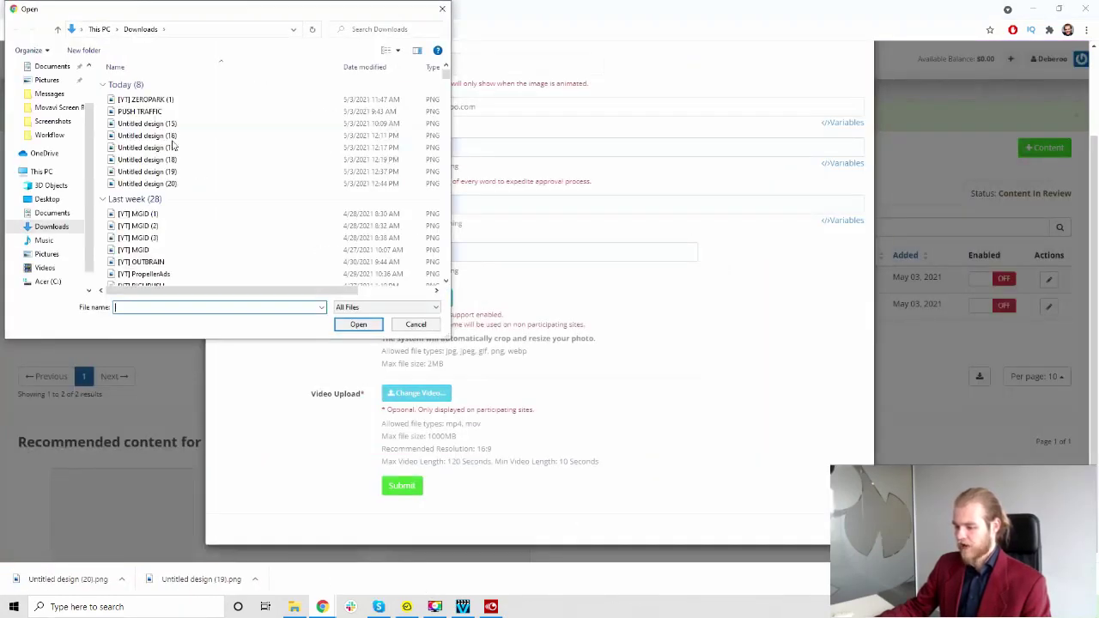
left_click(146, 184)
left_click(359, 324)
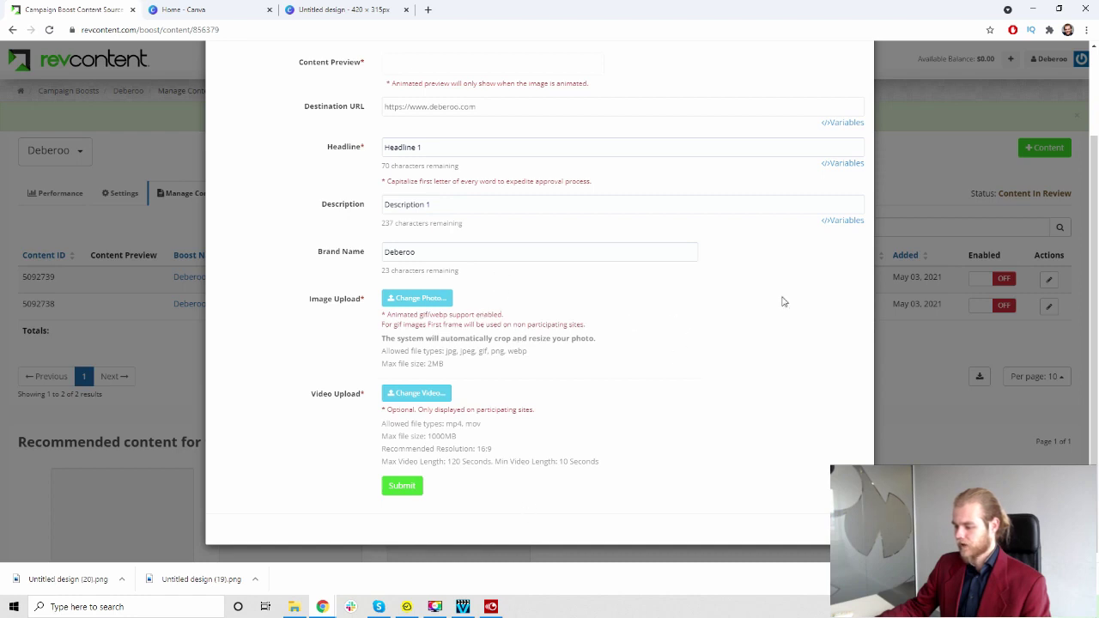
left_click(431, 298)
left_click(176, 185)
left_click(359, 324)
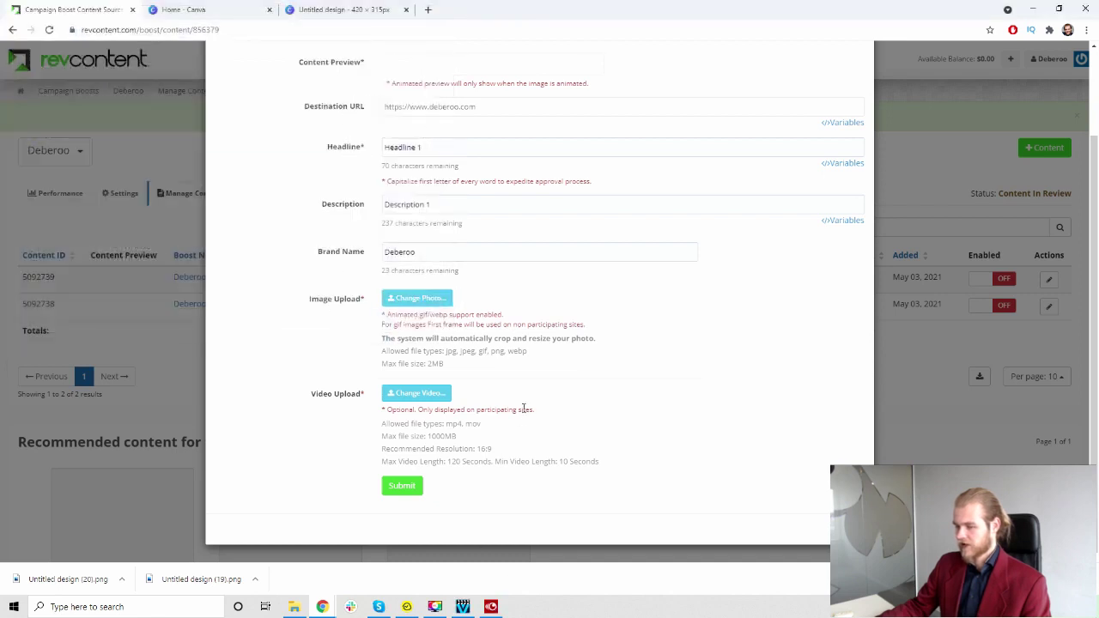
scroll(522, 409, "up", 2)
scroll(528, 232, "down", 2)
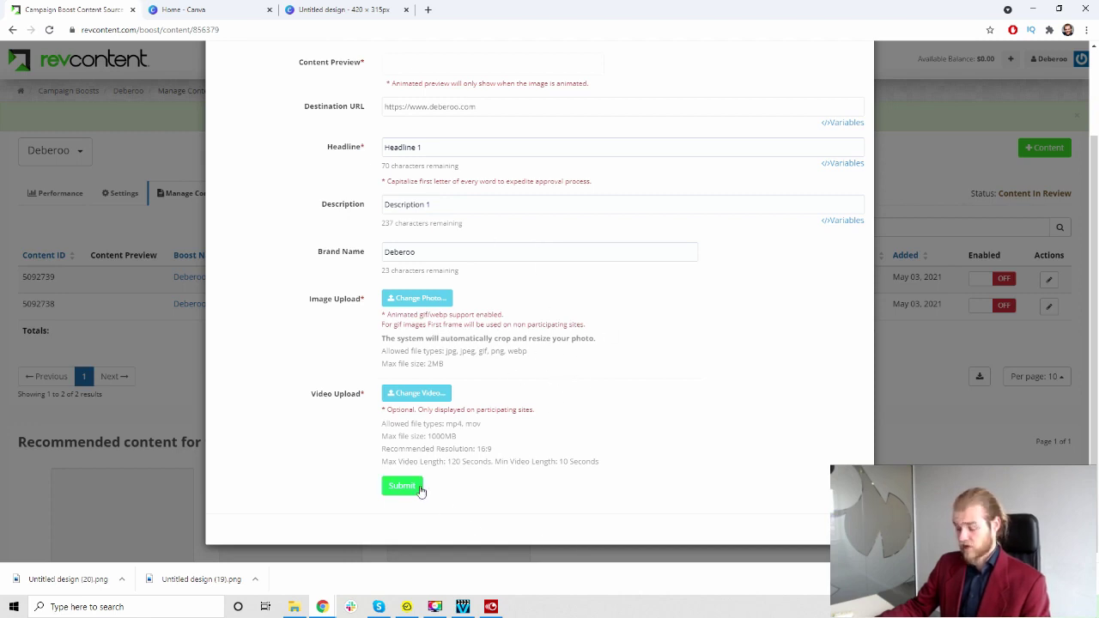
- Drop the downloaded design image onto the form and submit the Headline 1 content
left_click(441, 296)
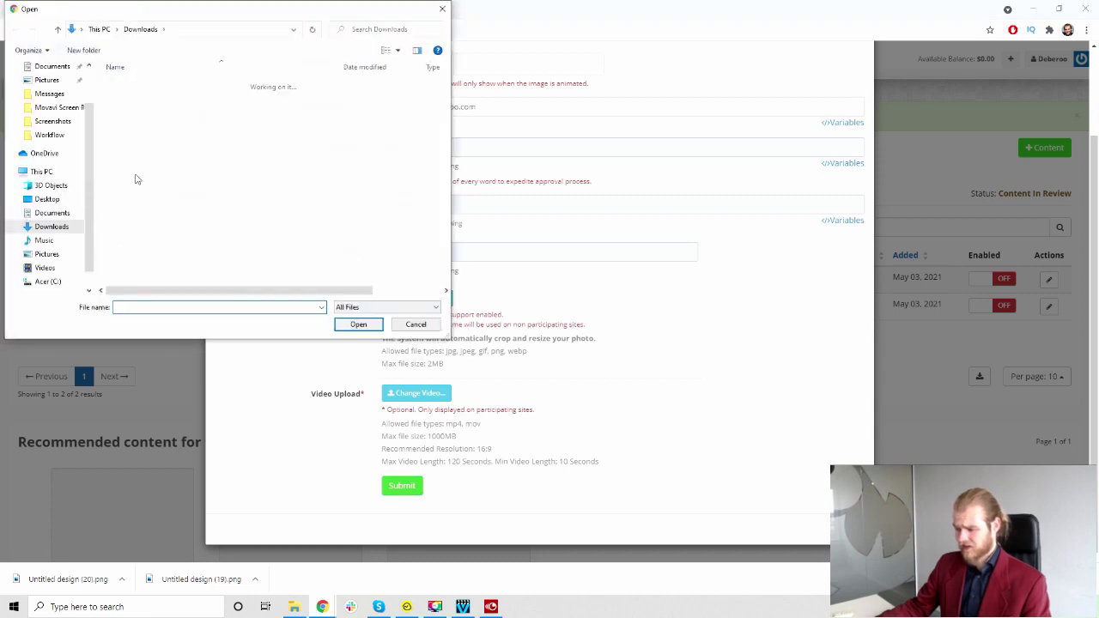
left_click(442, 9)
left_click_drag(52, 579, 428, 298)
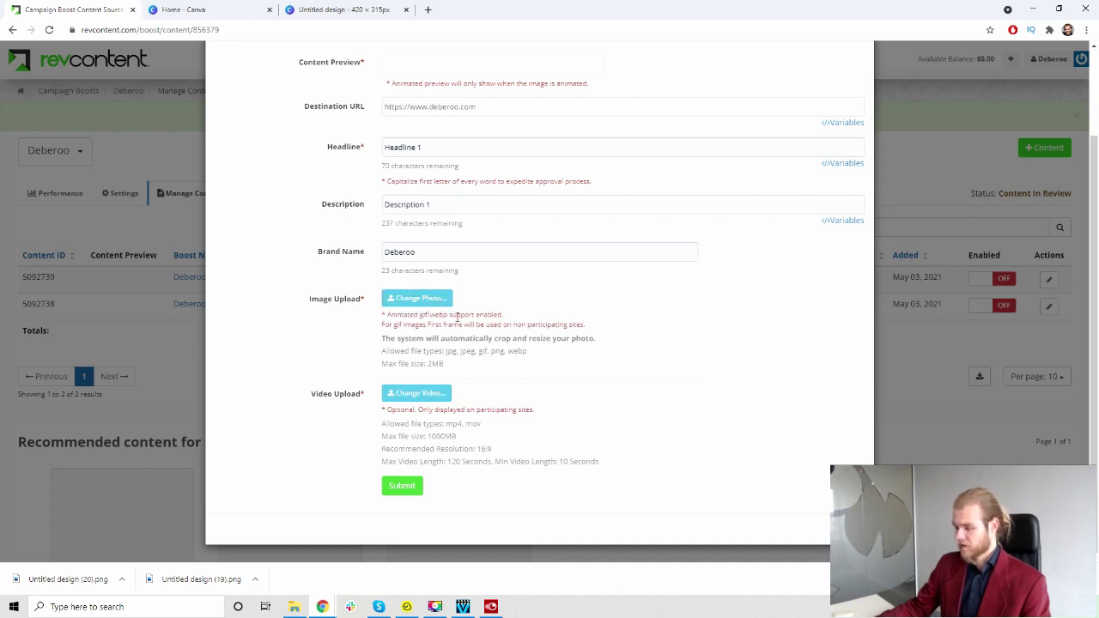
left_click(401, 486)
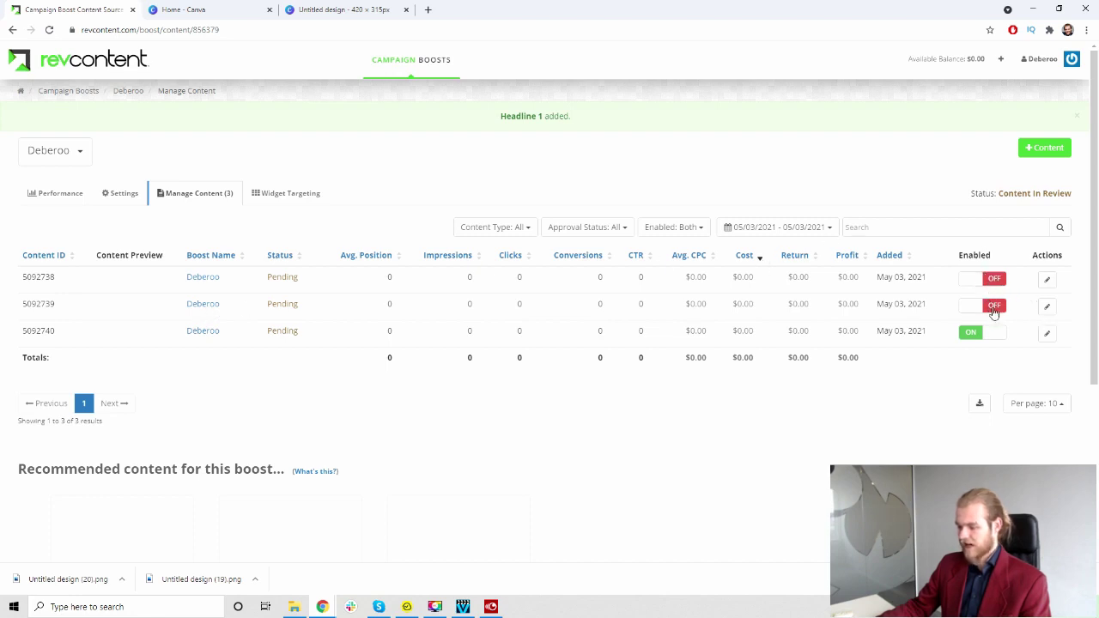
- Toggle the third content item off in the boost's content table
left_click_drag(108, 273, 111, 329)
left_click(92, 271)
left_click_drag(98, 275, 115, 336)
left_click(161, 352)
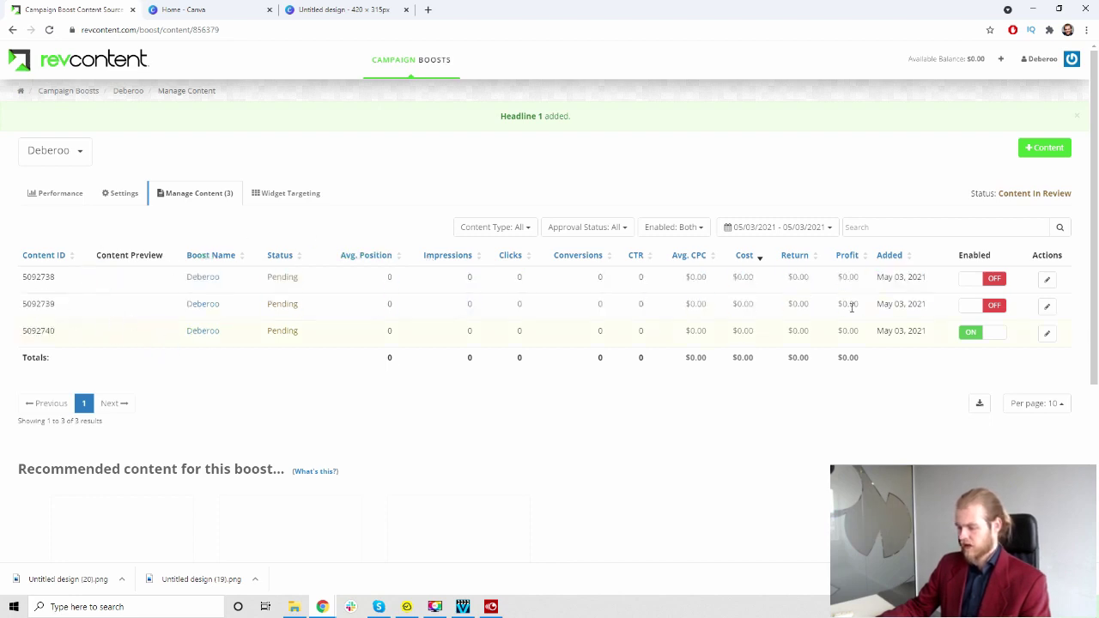
left_click(994, 334)
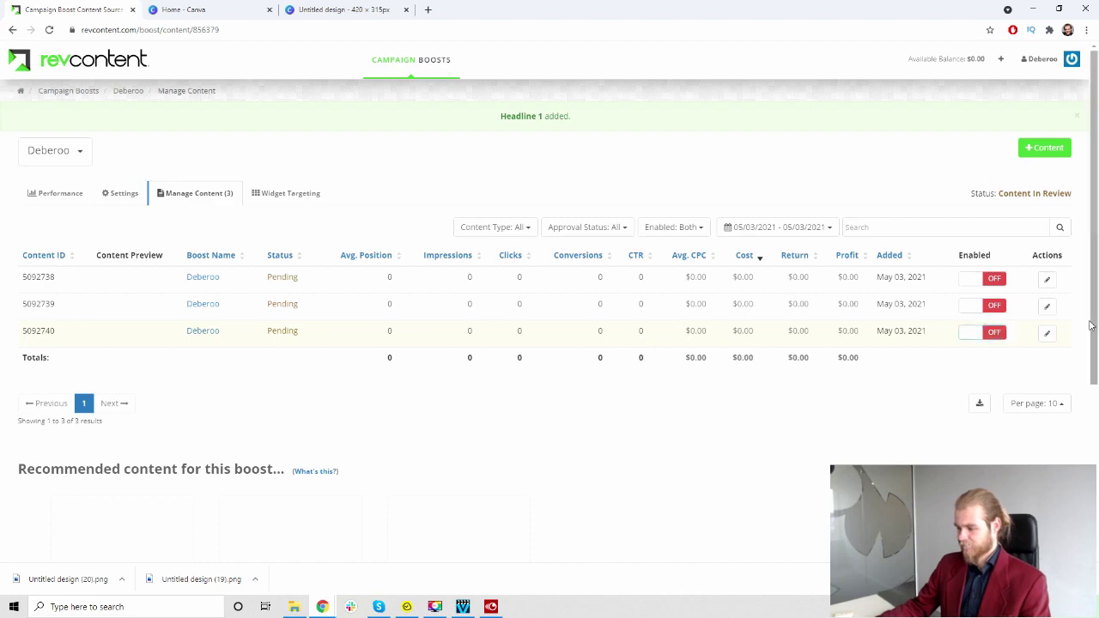
- Review the edit forms of the third, second and first contents, closing each unsaved
left_click(1046, 334)
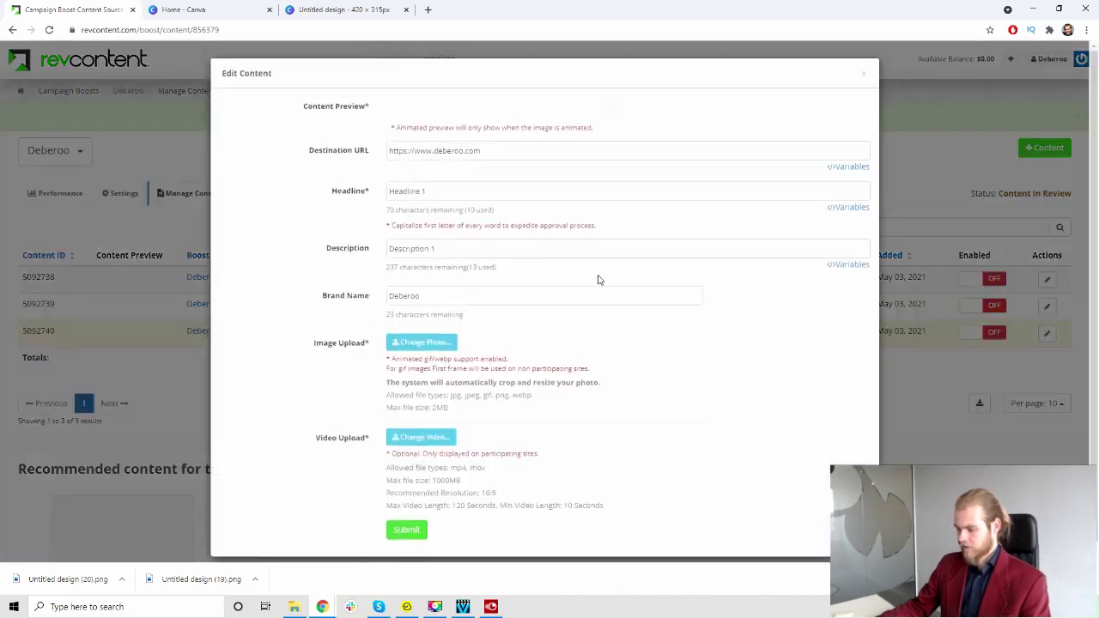
scroll(986, 369, "down", 1)
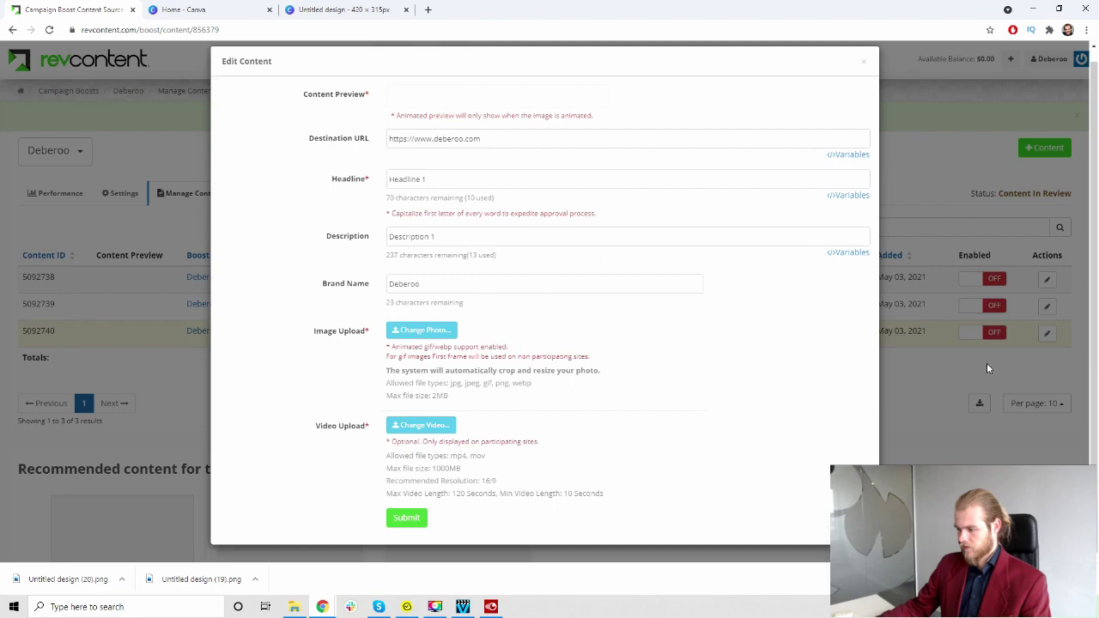
left_click(960, 379)
left_click(1048, 310)
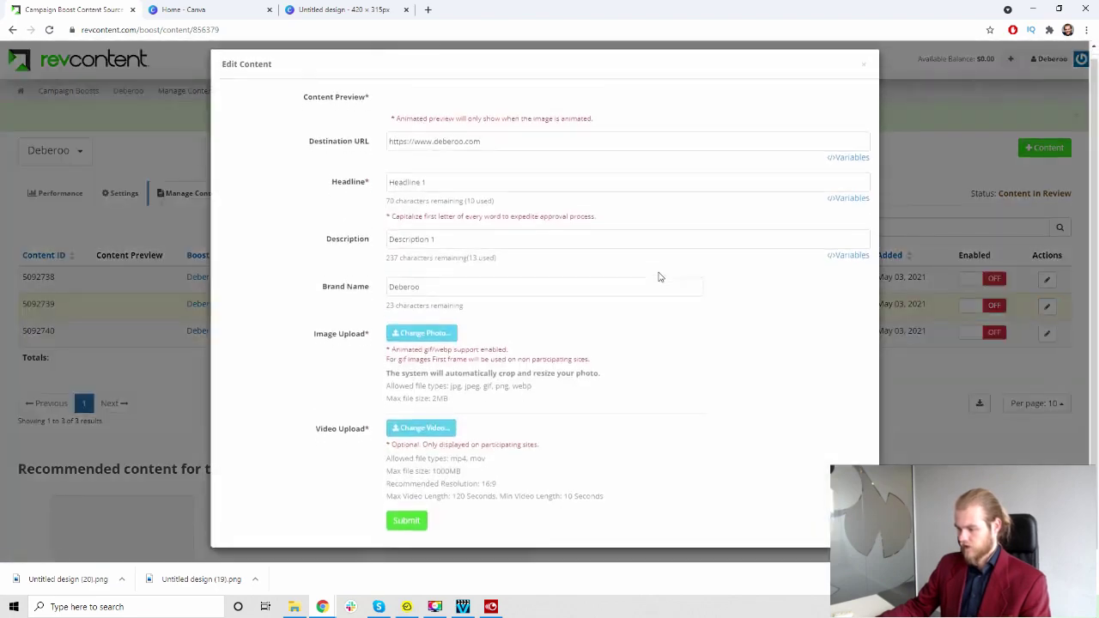
left_click(1000, 435)
left_click(1048, 279)
scroll(625, 176, "down", 1)
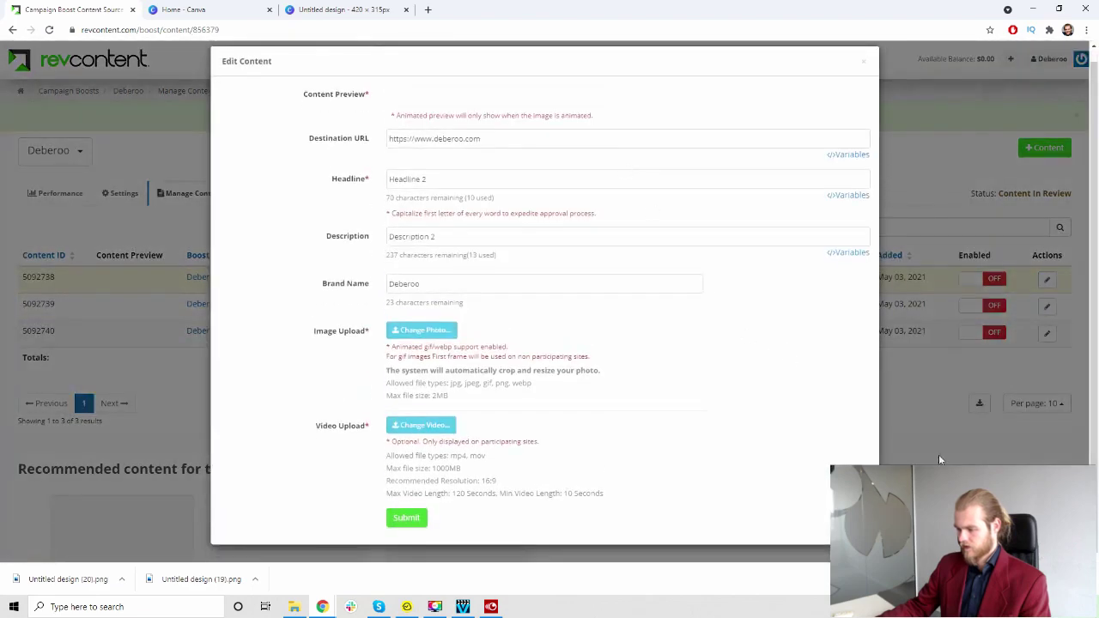
key("Escape")
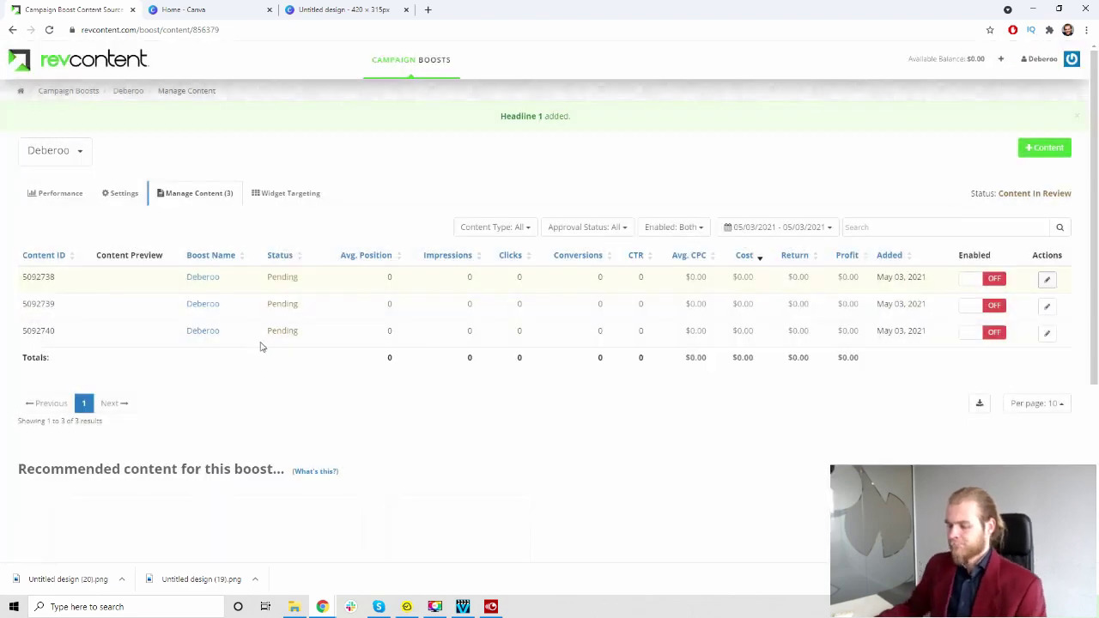
- Start another brand-new content with the deberoo.com destination URL
left_click(1030, 148)
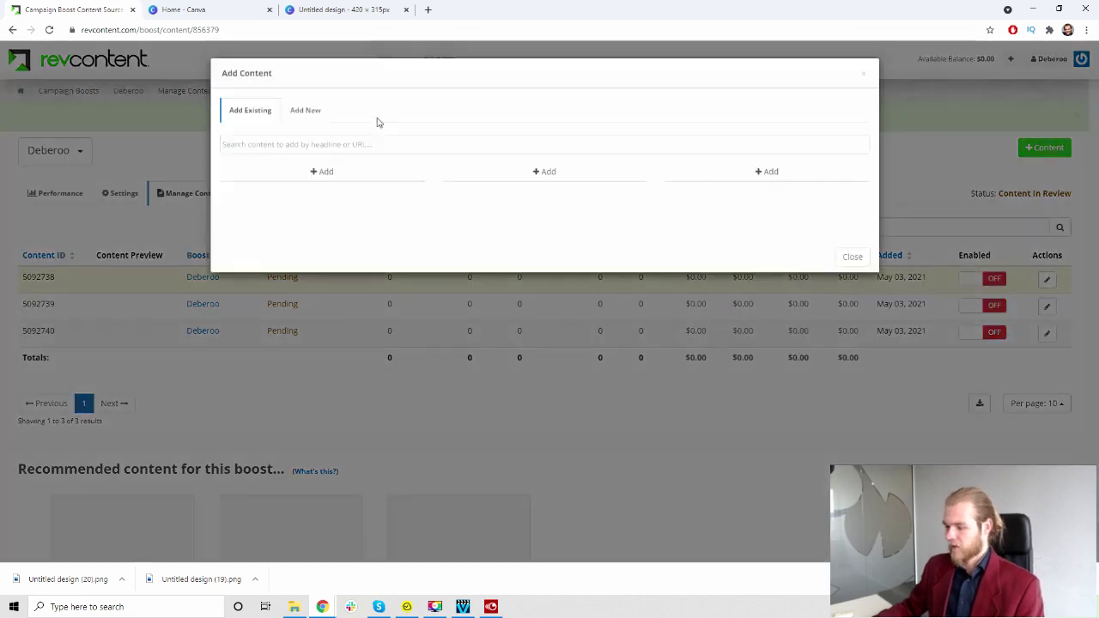
left_click(316, 110)
left_click(478, 146)
left_click(425, 172)
left_click(407, 171)
- Enter headline 'rhg', description 'erg' and brand name 'sreg'
scroll(405, 212, "down", 2)
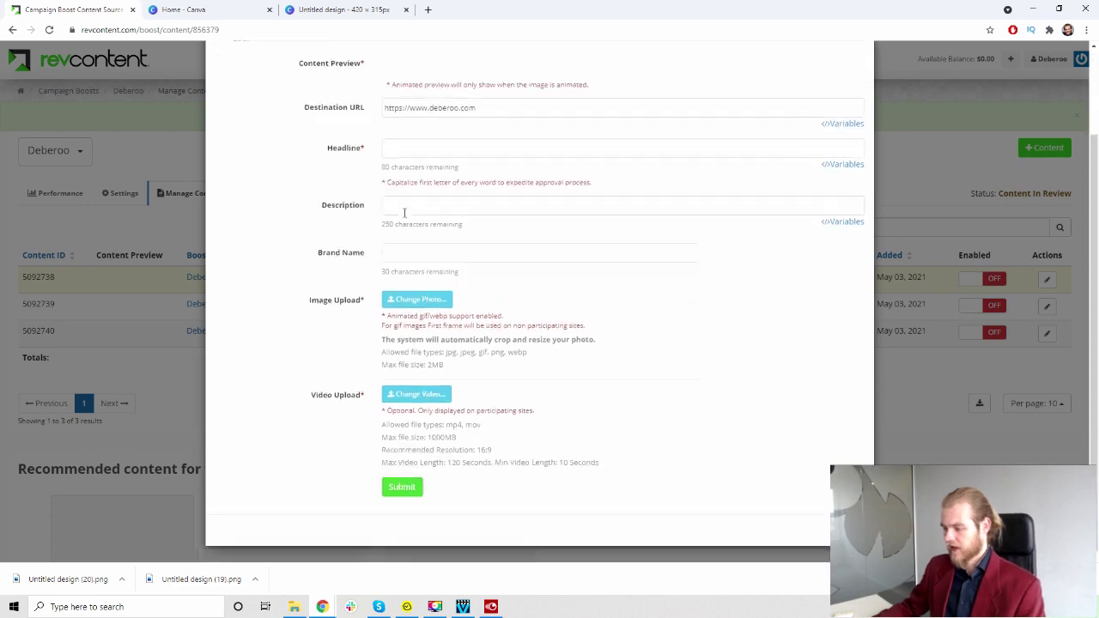
left_click(422, 148)
type("rhg")
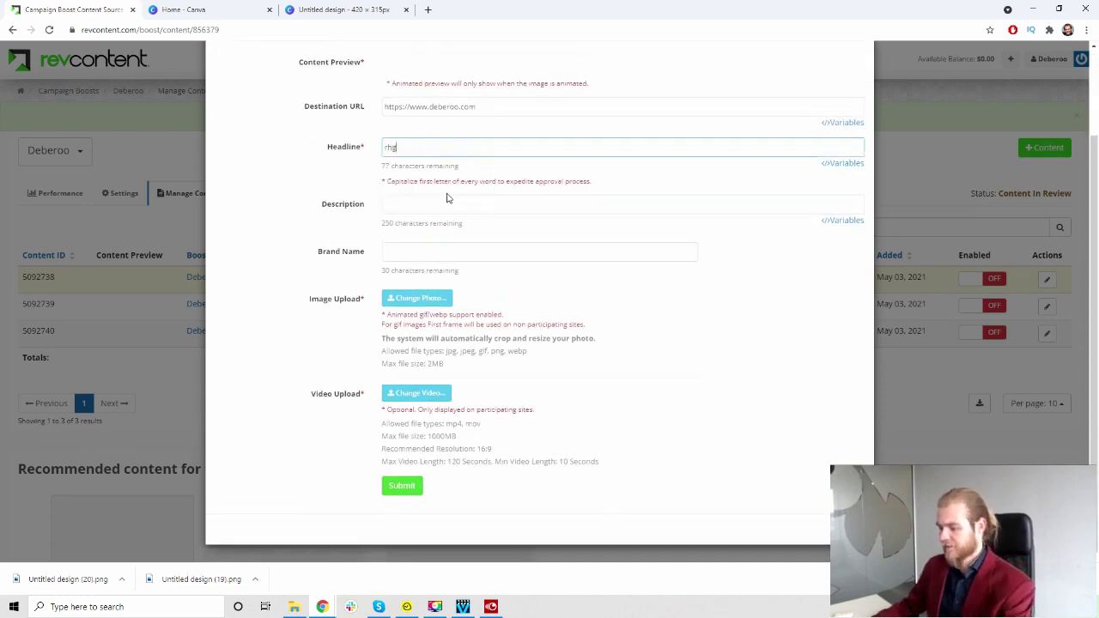
left_click(448, 205)
type("erg")
left_click(449, 250)
type("sreg")
- Upload Untitled design (19) as the ad image and submit the fourth content
left_click(422, 299)
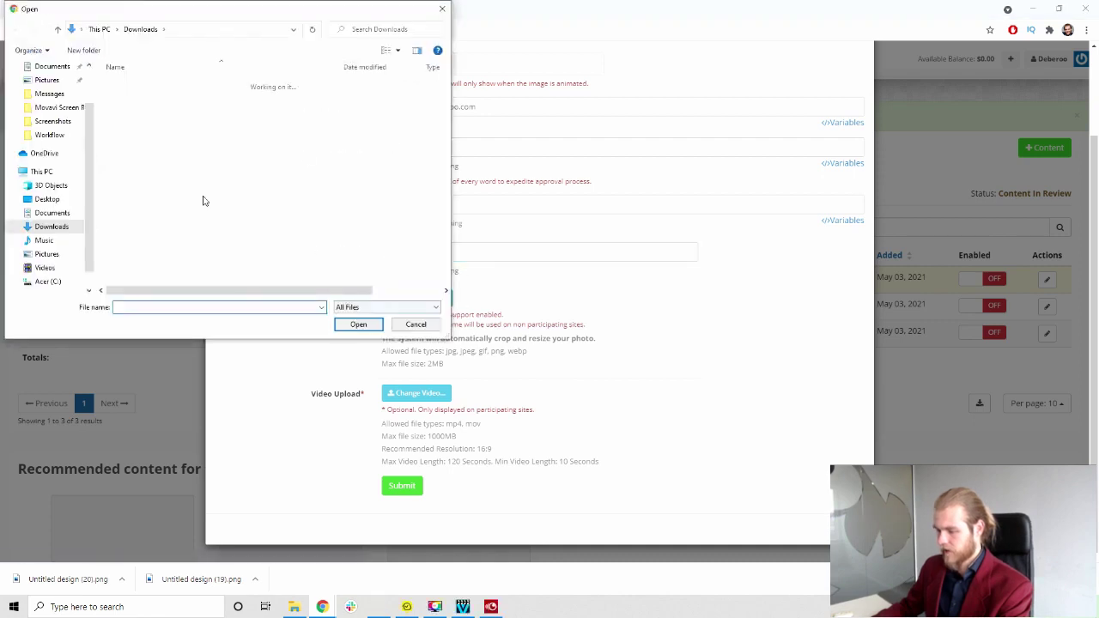
left_click(174, 184)
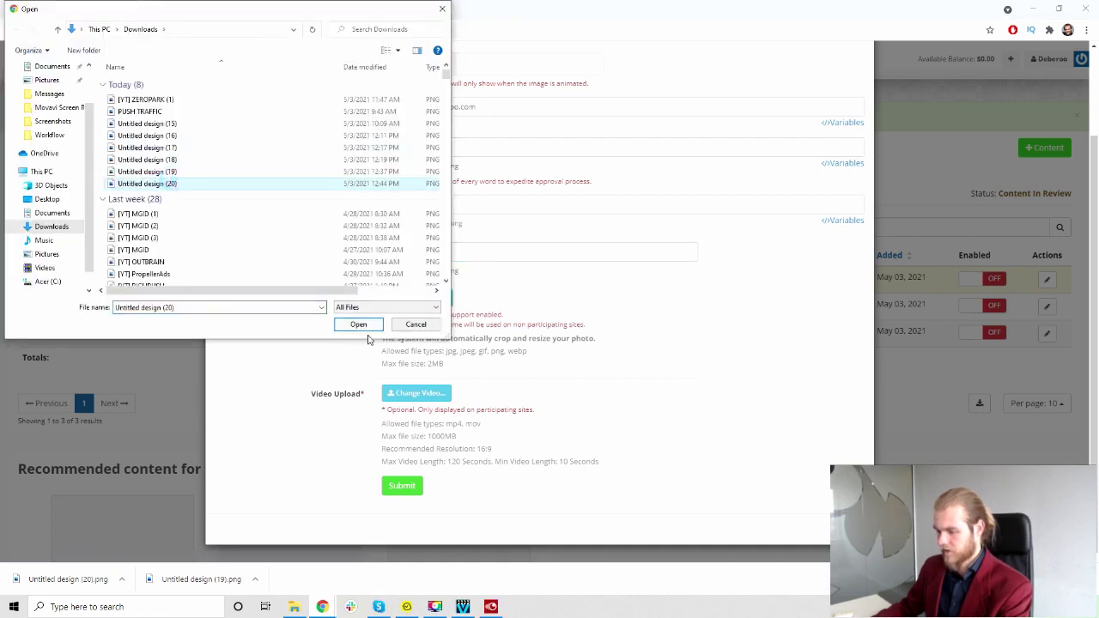
left_click(416, 326)
left_click(418, 299)
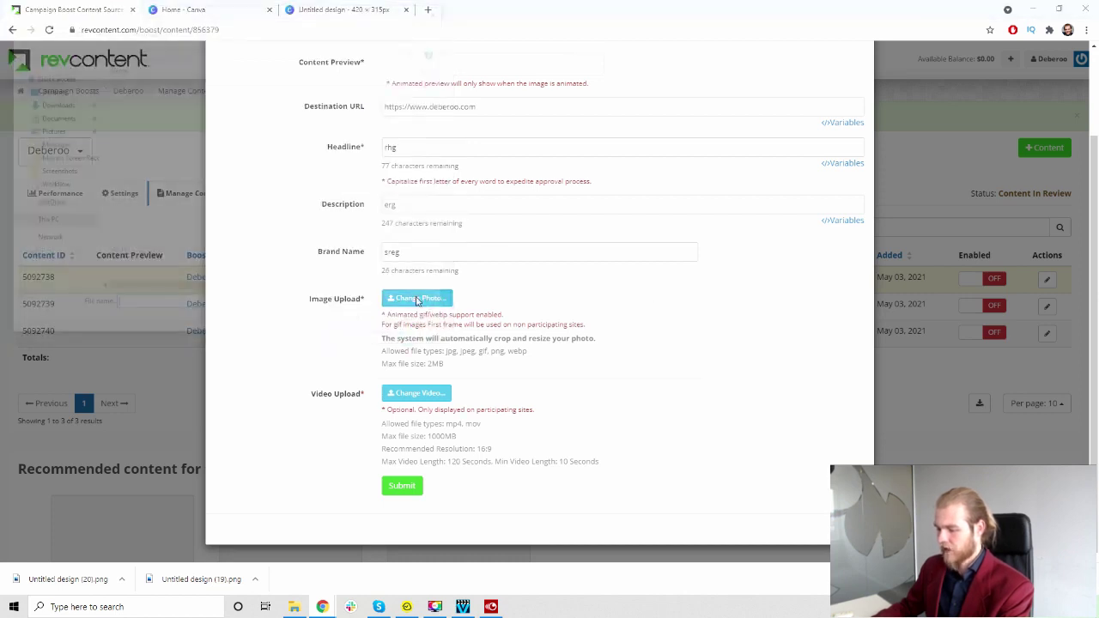
left_click(165, 172)
left_click(358, 324)
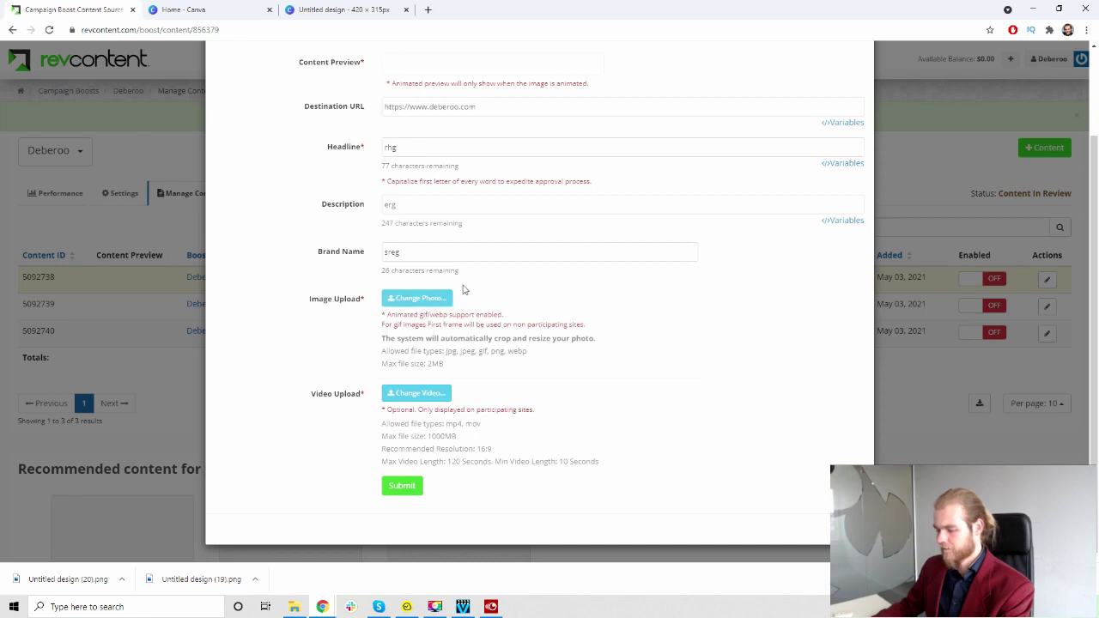
left_click(403, 486)
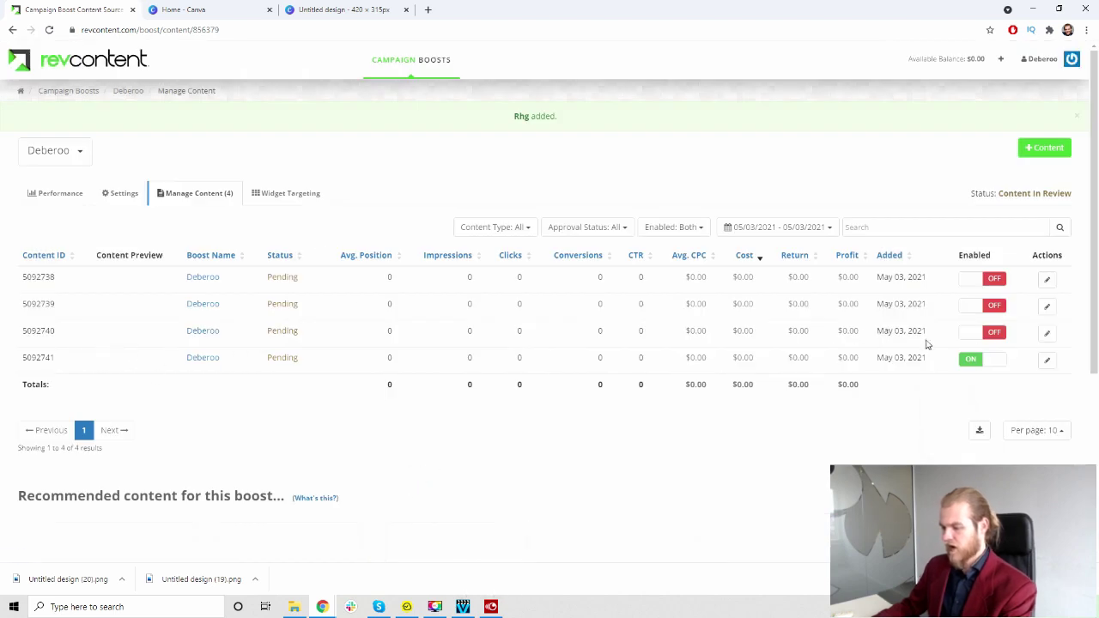
- Toggle content 5092741 off and dismiss the green content-added banner
left_click(973, 360)
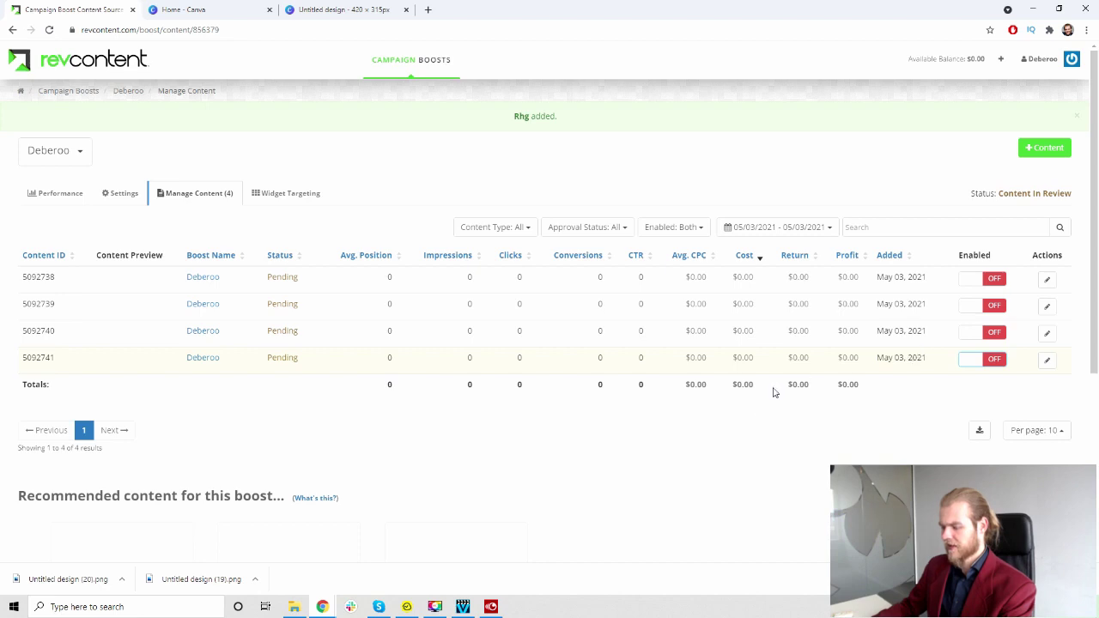
scroll(653, 413, "down", 3)
scroll(650, 413, "up", 3)
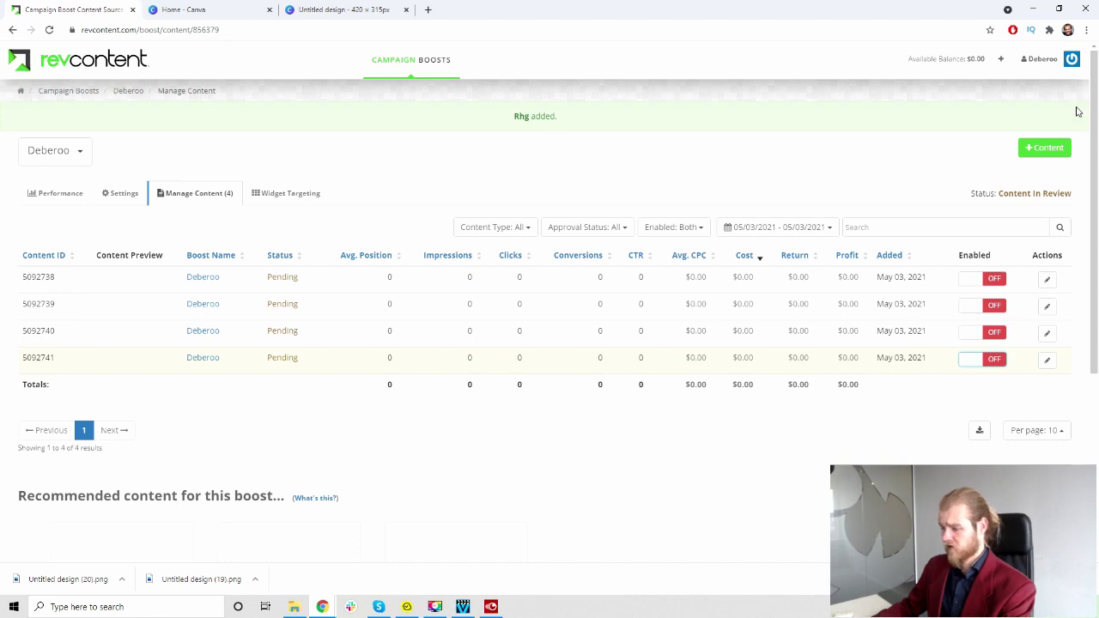
left_click(1077, 116)
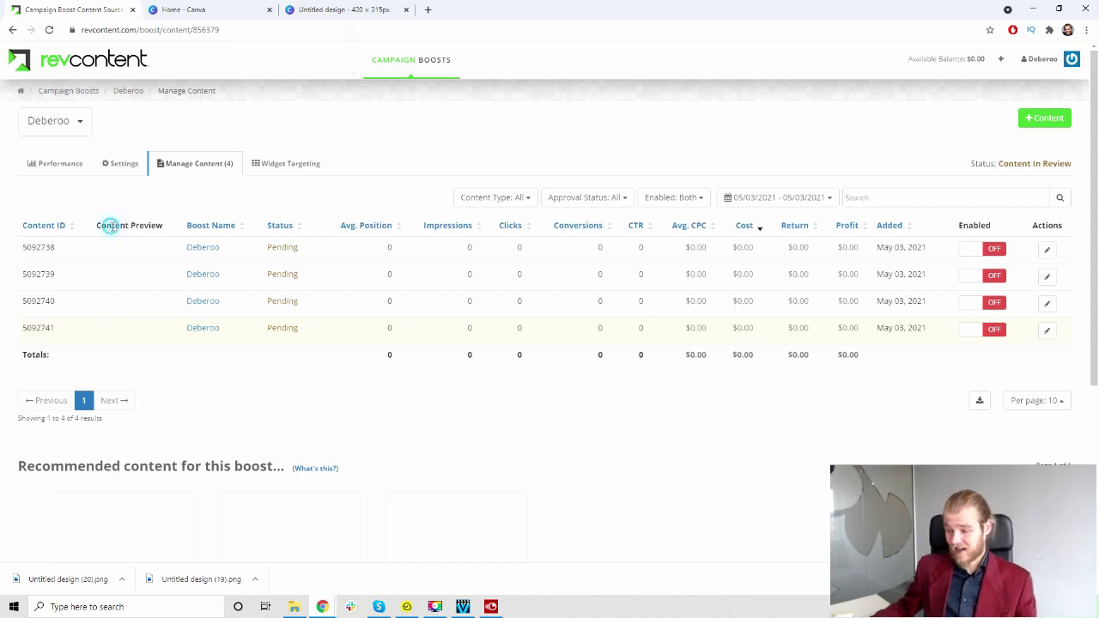
left_click_drag(110, 225, 163, 225)
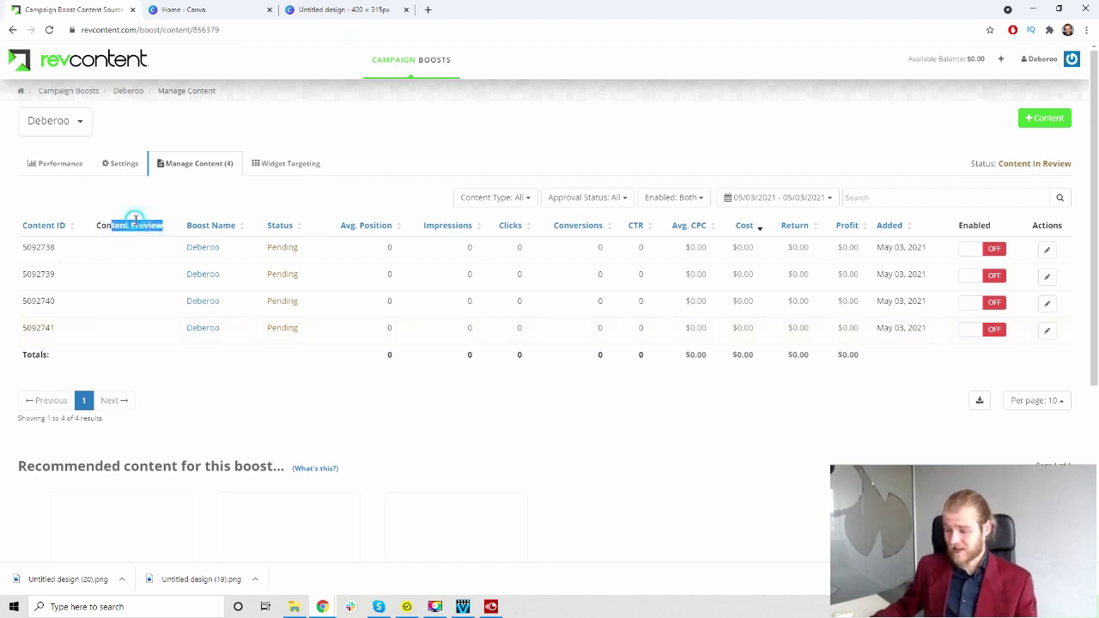
left_click(149, 257)
scroll(149, 257, "down", 3)
scroll(155, 242, "up", 3)
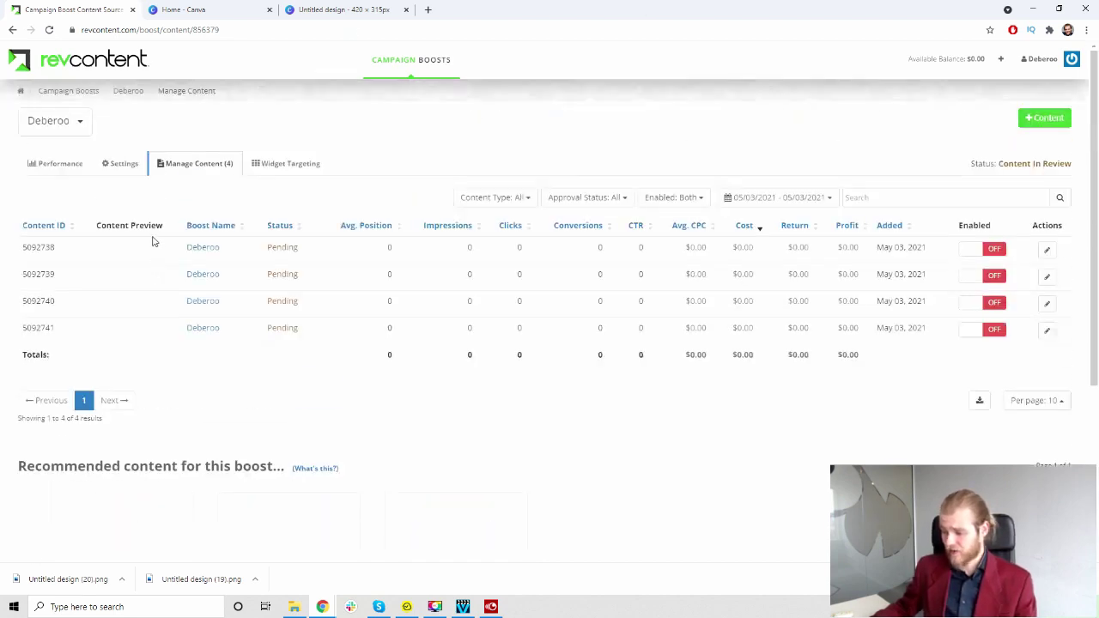